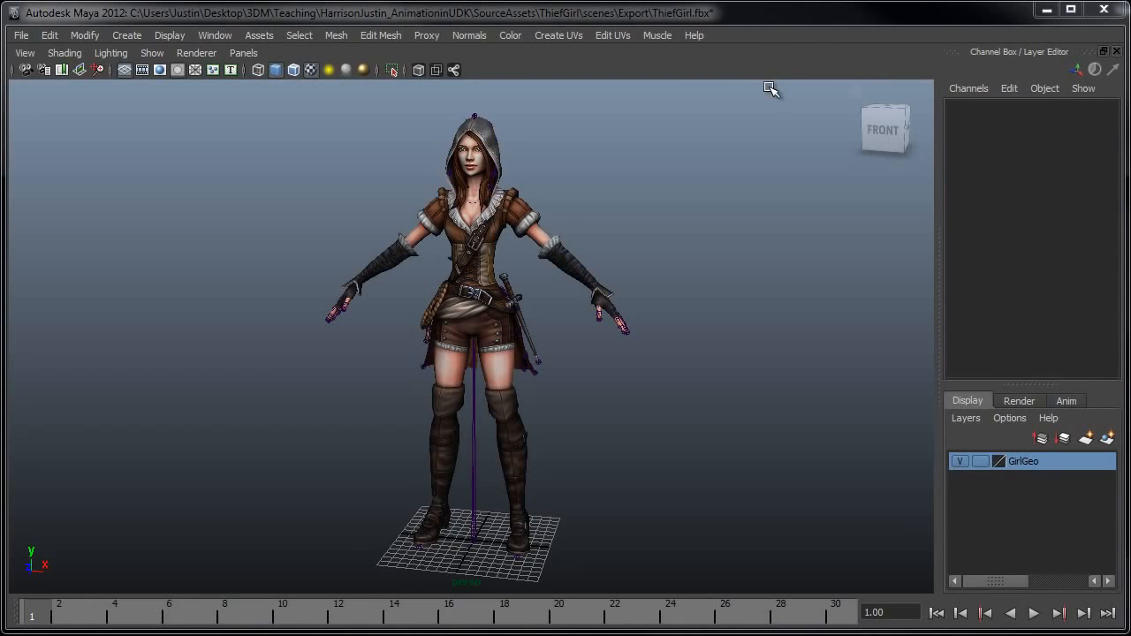
Try rotating the character's left upper-arm joint and left forearm joint, undoing each rotation.
alt+drag(402, 299, 399, 297)
alt+right_drag(367, 341, 579, 387)
alt+middle_drag(619, 293, 608, 425)
alt+right_drag(587, 379, 720, 410)
alt+middle_drag(700, 334, 704, 429)
click(656, 325)
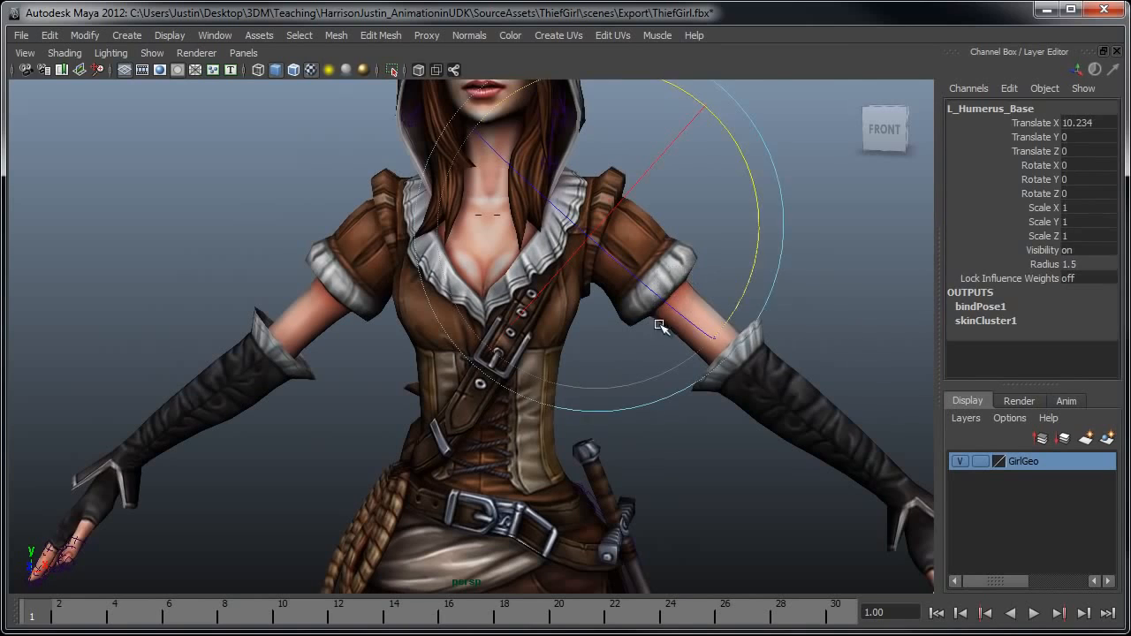
alt+right_drag(764, 301, 697, 296)
drag(733, 203, 711, 183)
key(ctrl+z)
drag(778, 371, 586, 366)
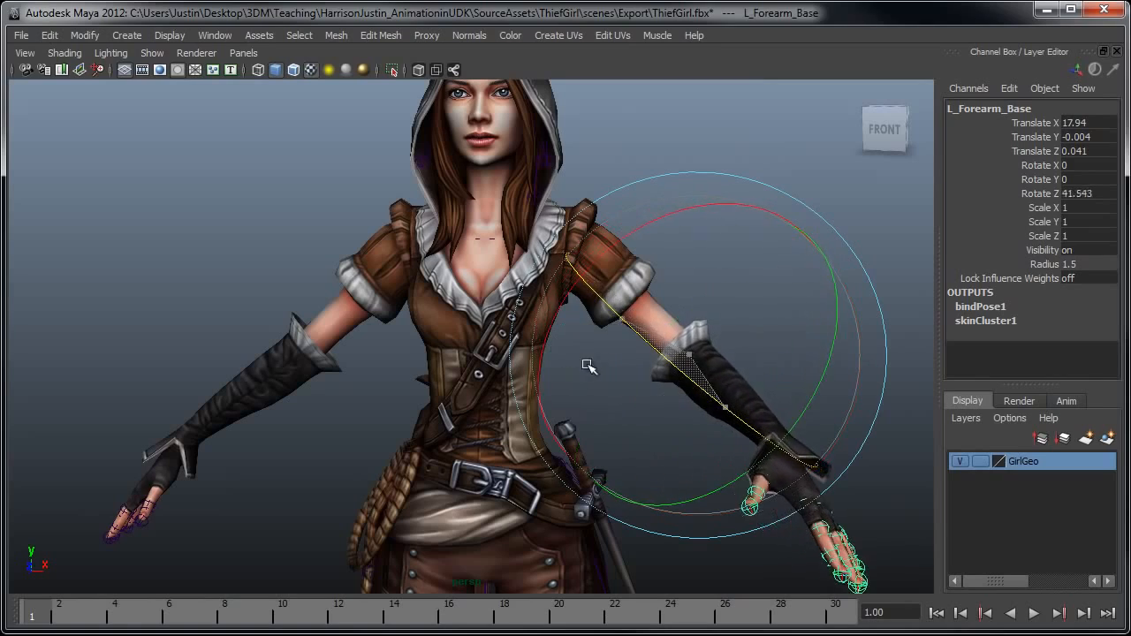
key(ctrl+z)
Inspect the rigged character in its bind pose from the side and the front, and clear the joint selection.
alt+right_drag(765, 389, 630, 374)
alt+drag(629, 375, 475, 388)
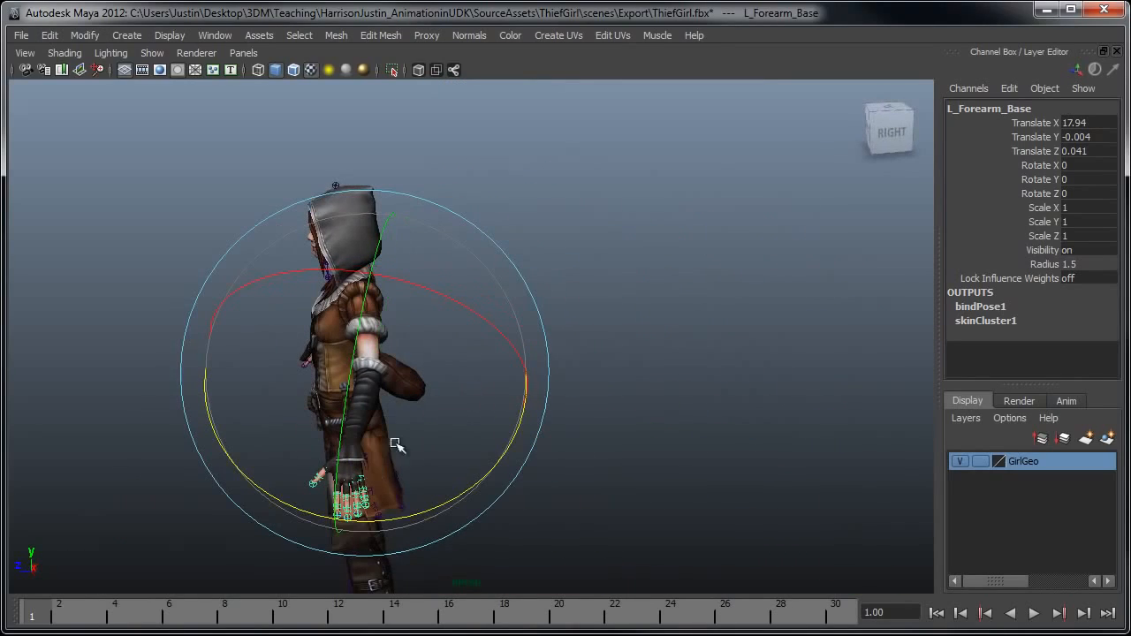
alt+drag(366, 465, 497, 386)
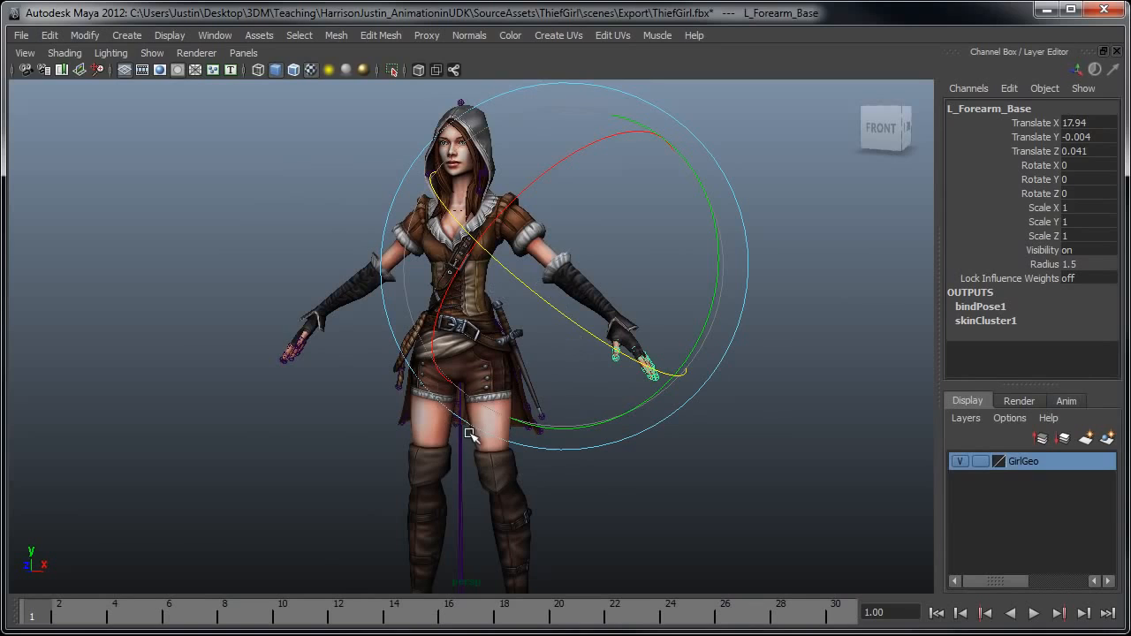
alt+drag(614, 411, 577, 406)
alt+middle_drag(576, 421, 606, 404)
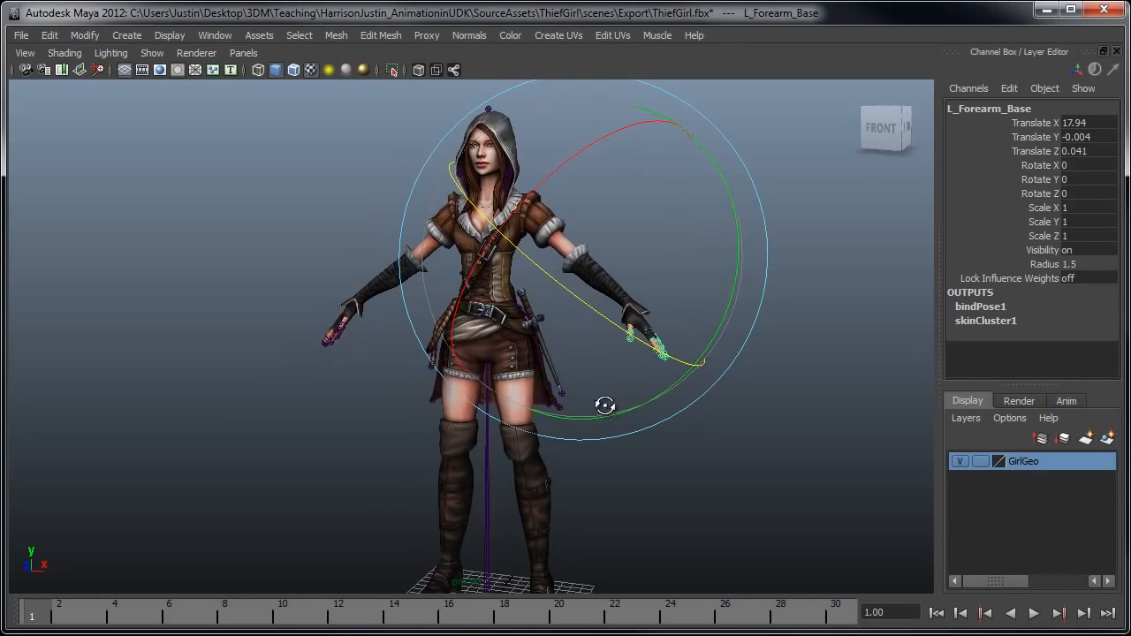
alt+drag(607, 404, 611, 406)
alt+drag(555, 357, 618, 406)
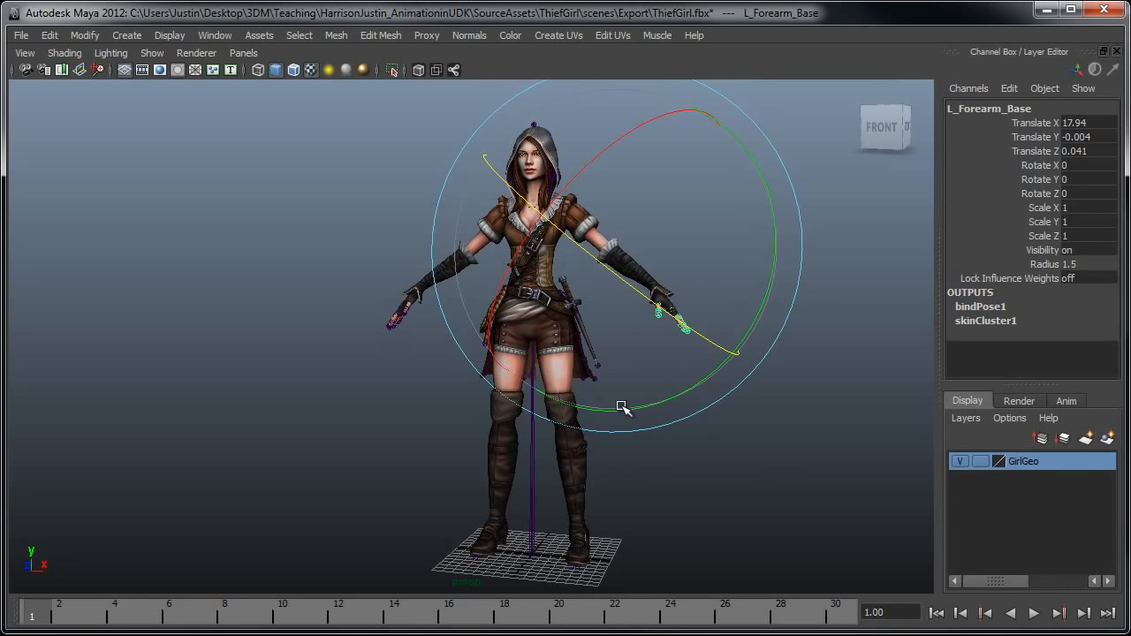
click(396, 399)
Start exporting the whole scene as FBX and browse to the Scenefiles folder of the WeeklyTipsAndTricks project.
click(21, 35)
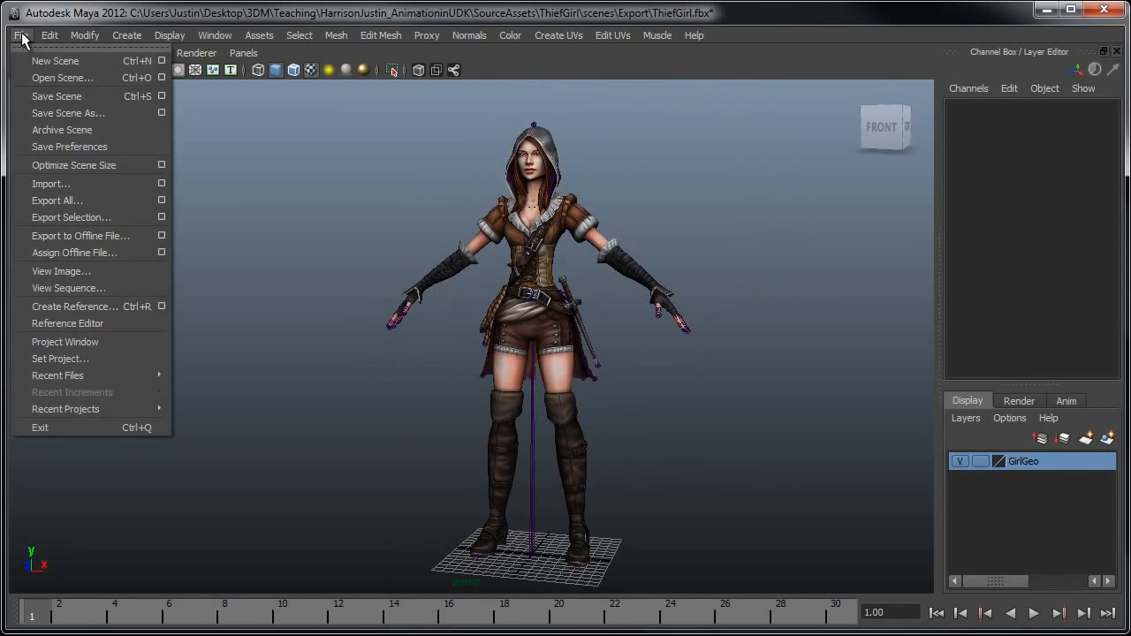
click(90, 200)
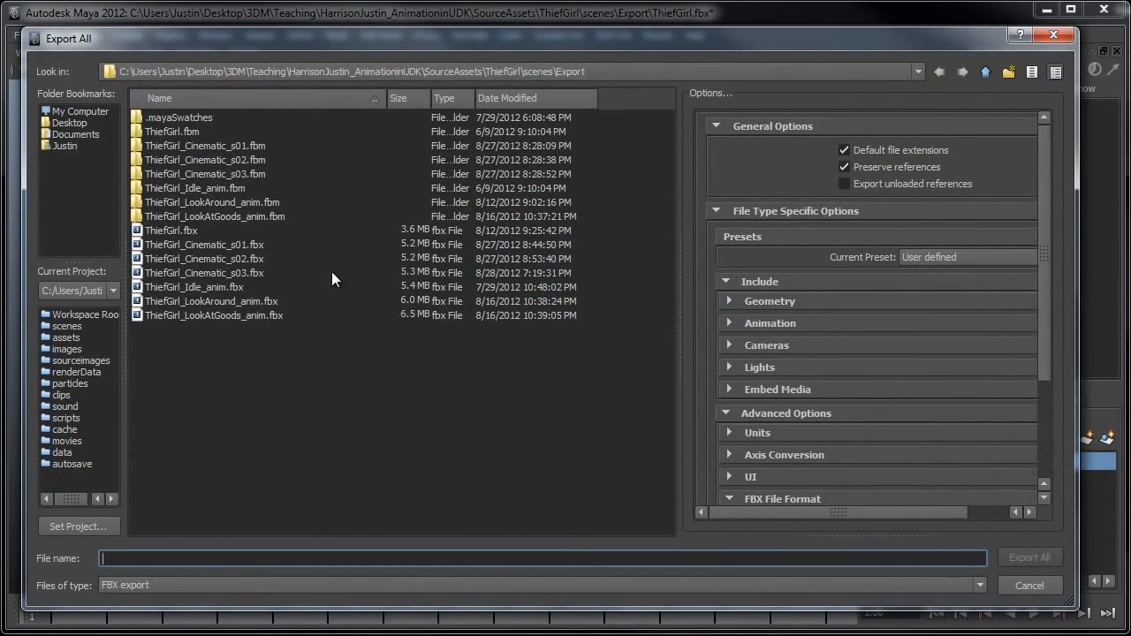
click(986, 72)
click(986, 72)
click(986, 72)
click(986, 72)
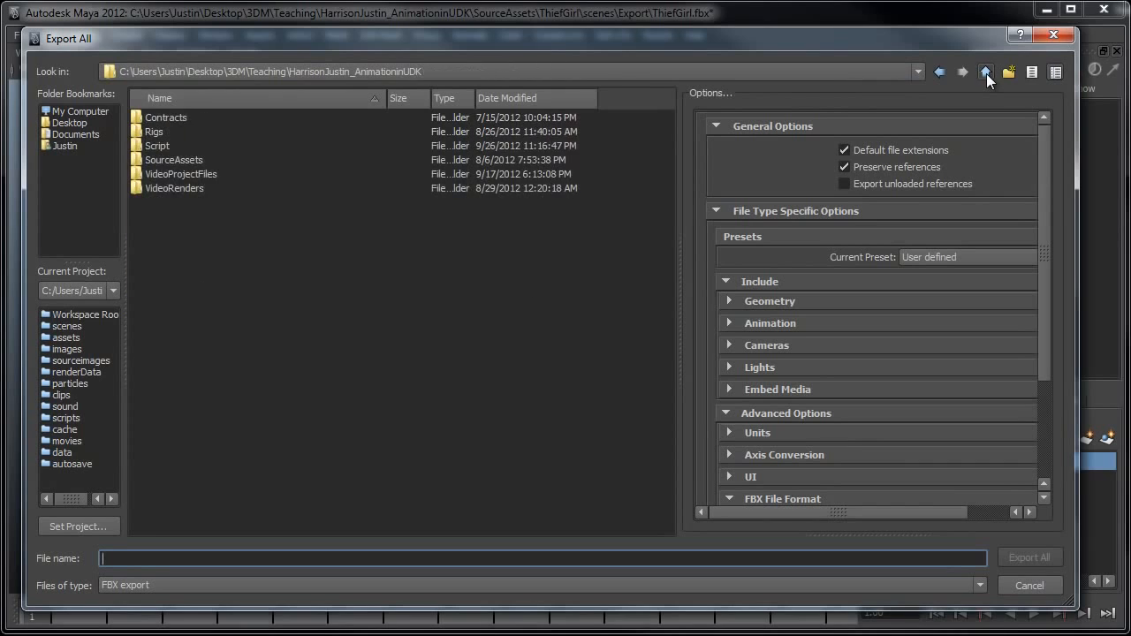
click(987, 72)
double_click(240, 243)
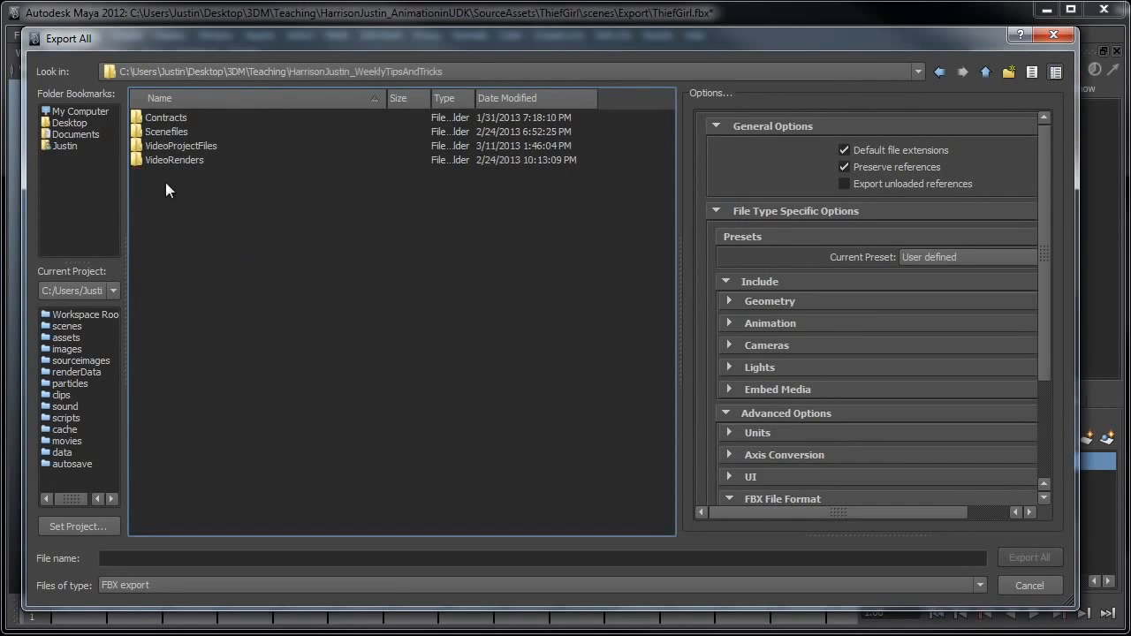
double_click(174, 132)
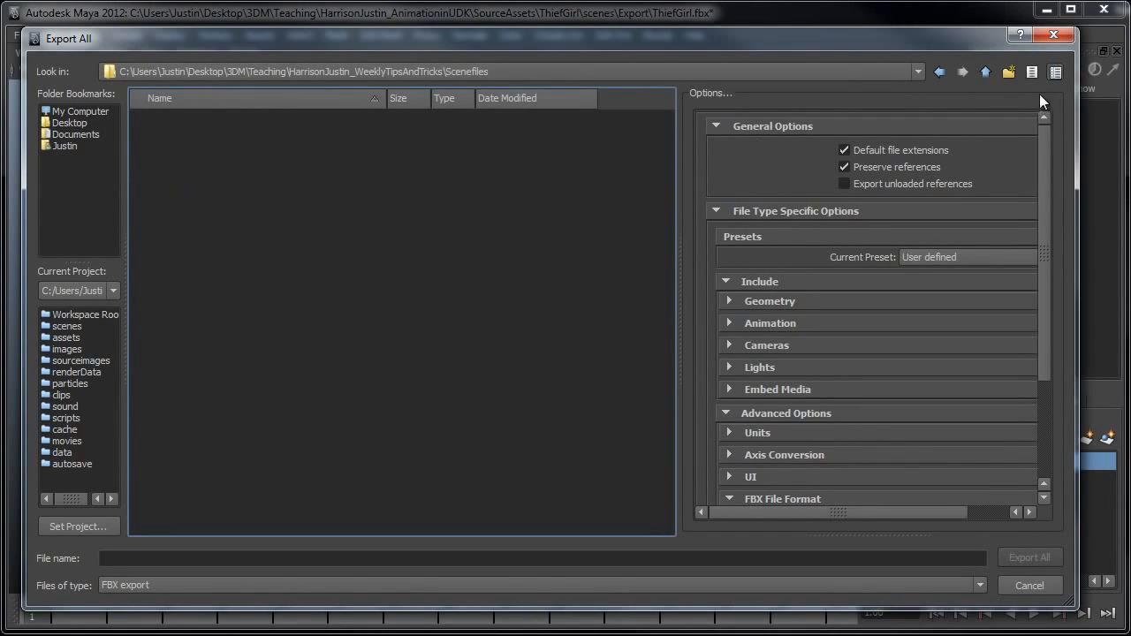
Create a folder named Export inside Scenefiles and open it as the export destination.
click(1008, 71)
text(Export)
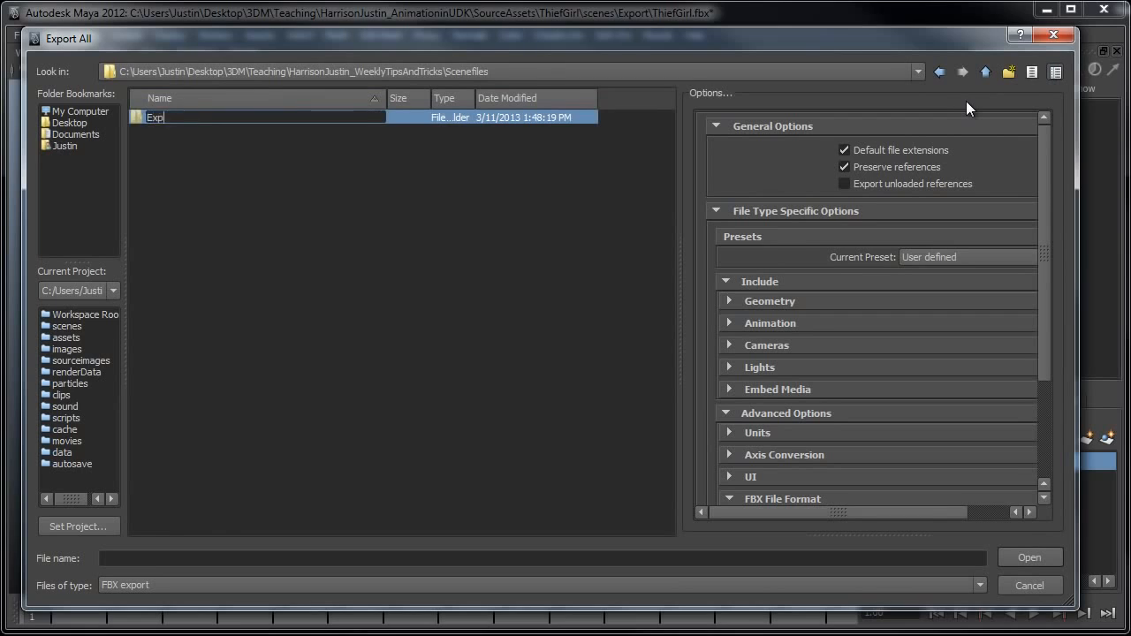
key(Return)
key(Return)
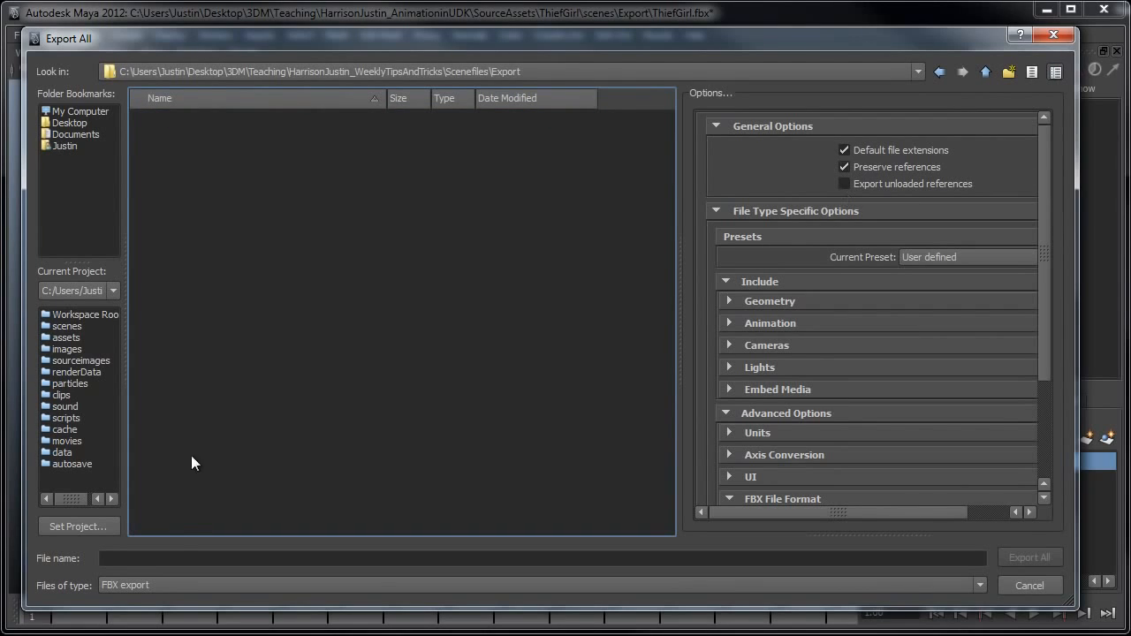
Name the file ThiefGirl_Skelmesh, review the FBX options including Embed Media, and export the whole scene.
click(129, 559)
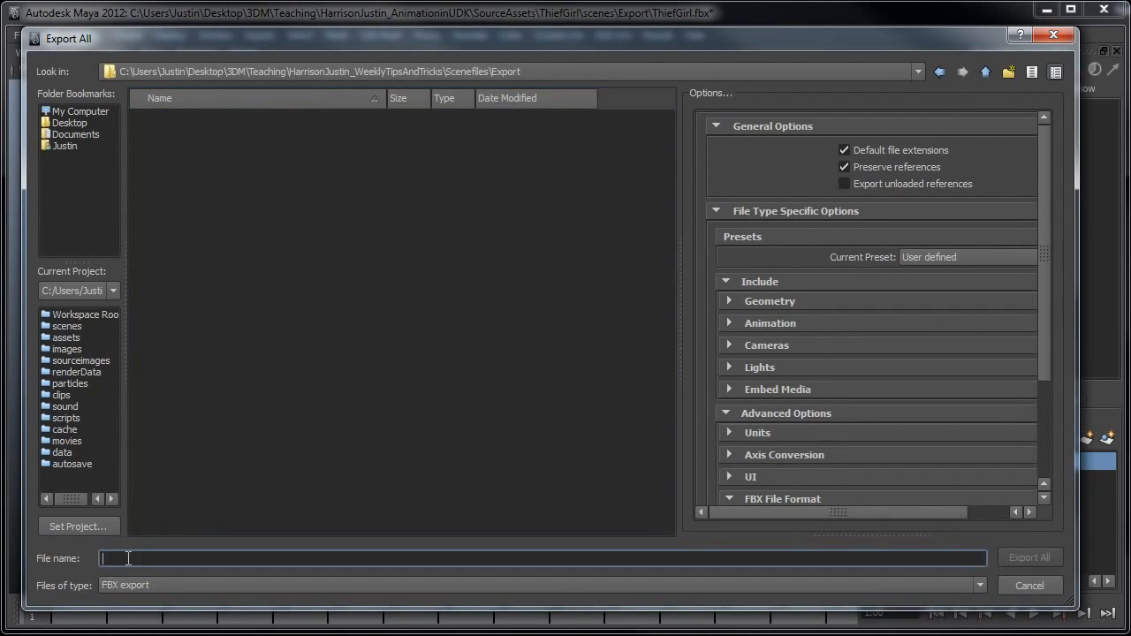
text(ThiefGirl_Skelmesh)
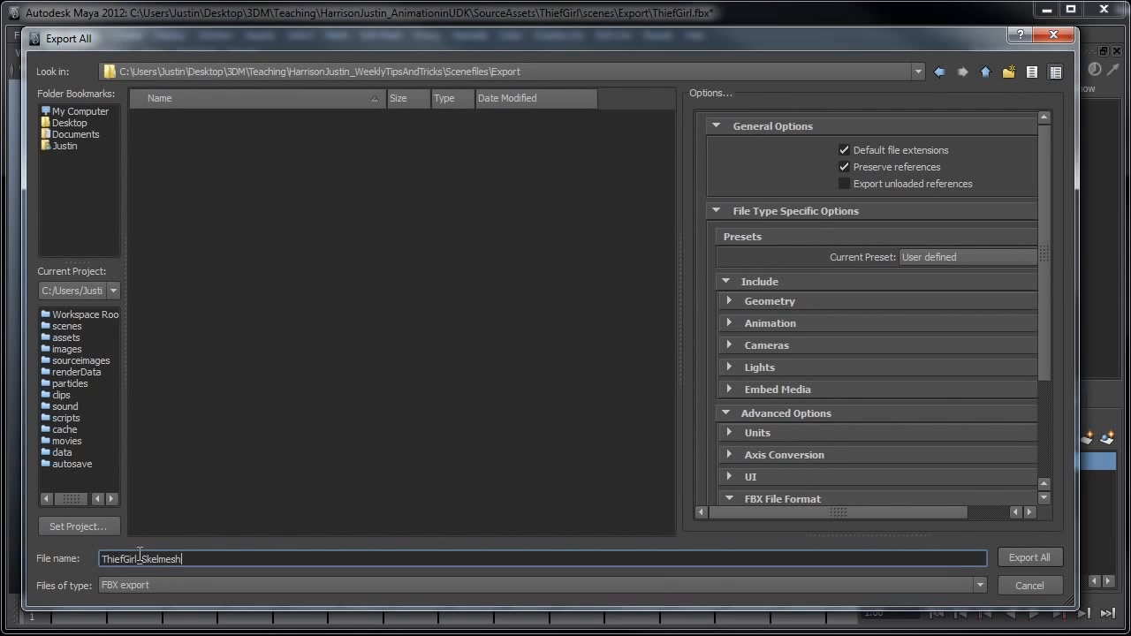
drag(1044, 371, 1043, 412)
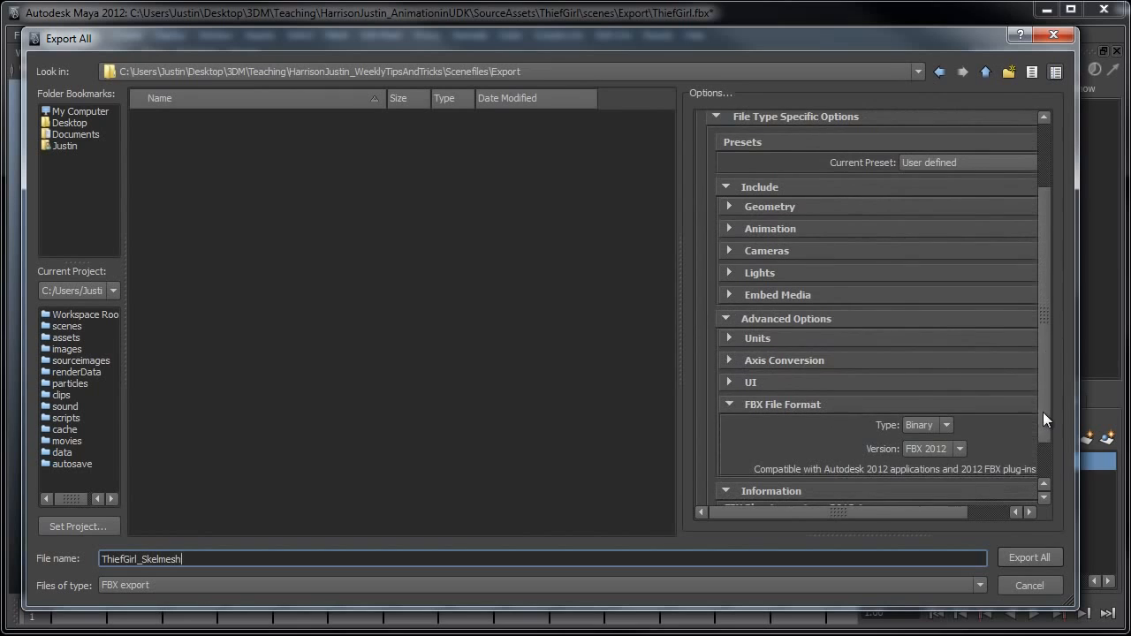
mouse_move(933, 512)
mouse_down()
mouse_move(969, 510)
mouse_move(943, 517)
mouse_up()
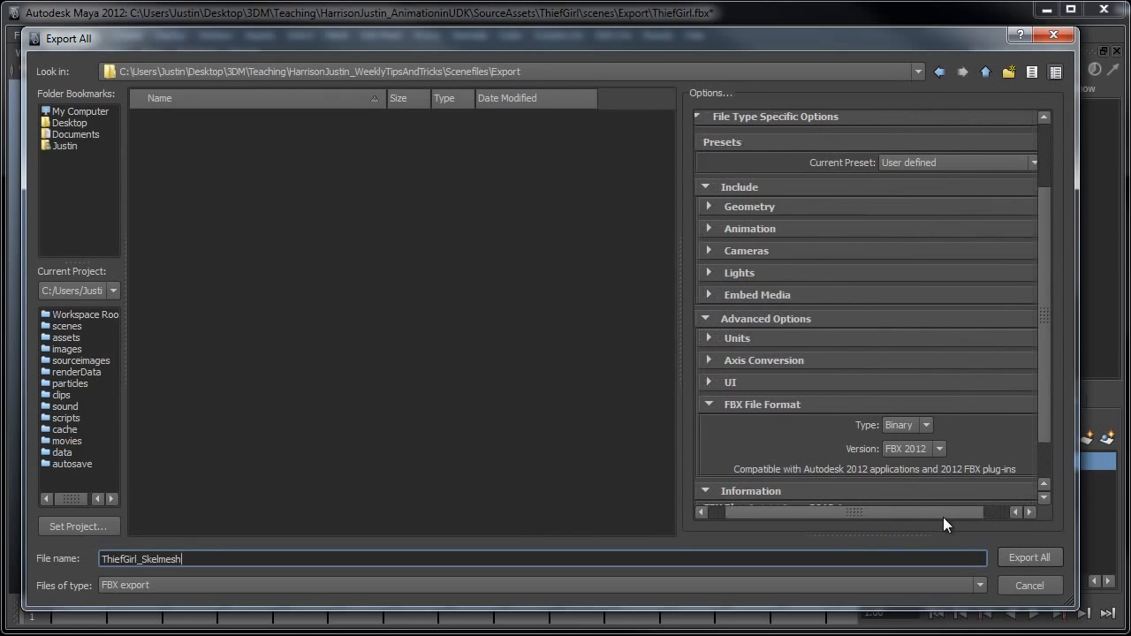
mouse_move(1042, 293)
mouse_down()
mouse_move(1044, 308)
mouse_move(1043, 288)
mouse_up()
click(710, 304)
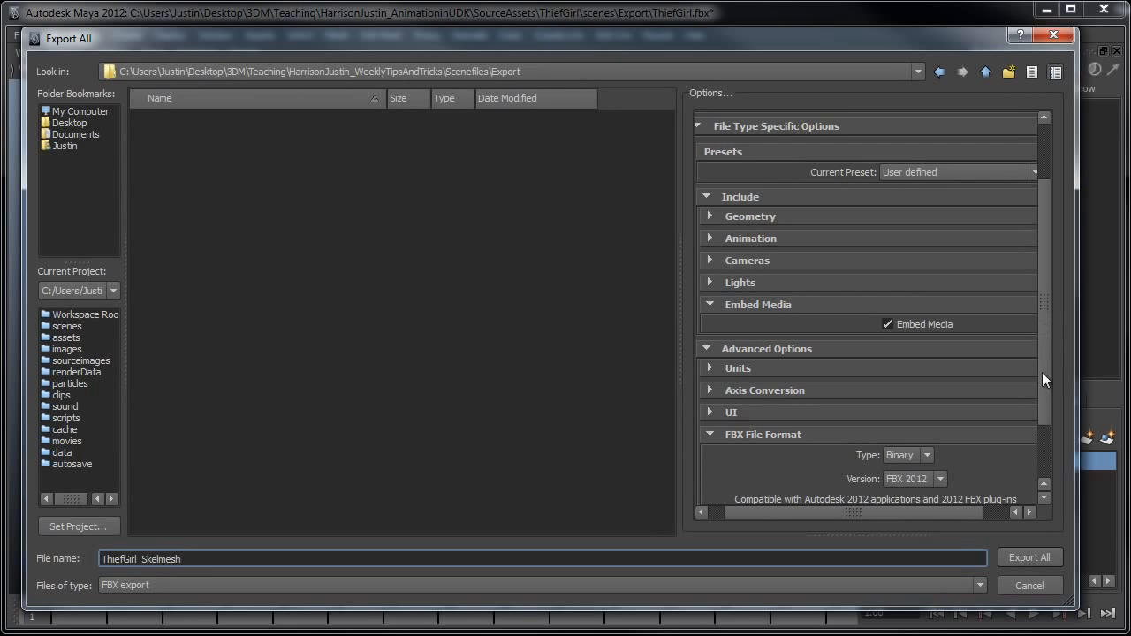
click(1028, 558)
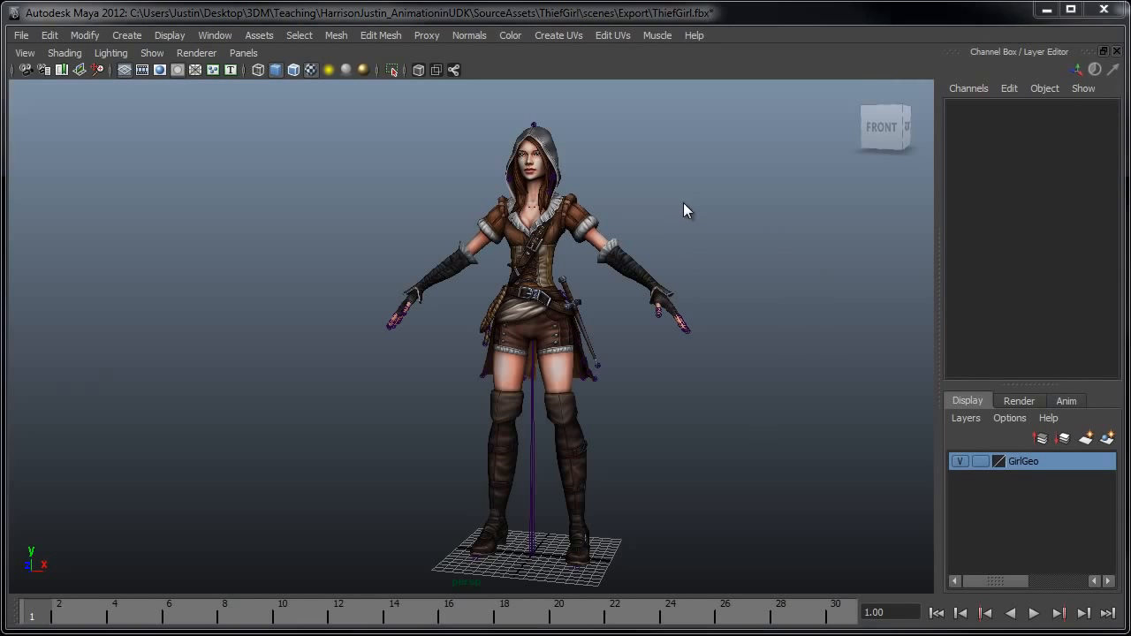
Open ThiefGirl_Idle_anim.fbx from the AnimationinUDK project's SourceAssets\ThiefGirl\scenes\Export folder.
key(ctrl+o)
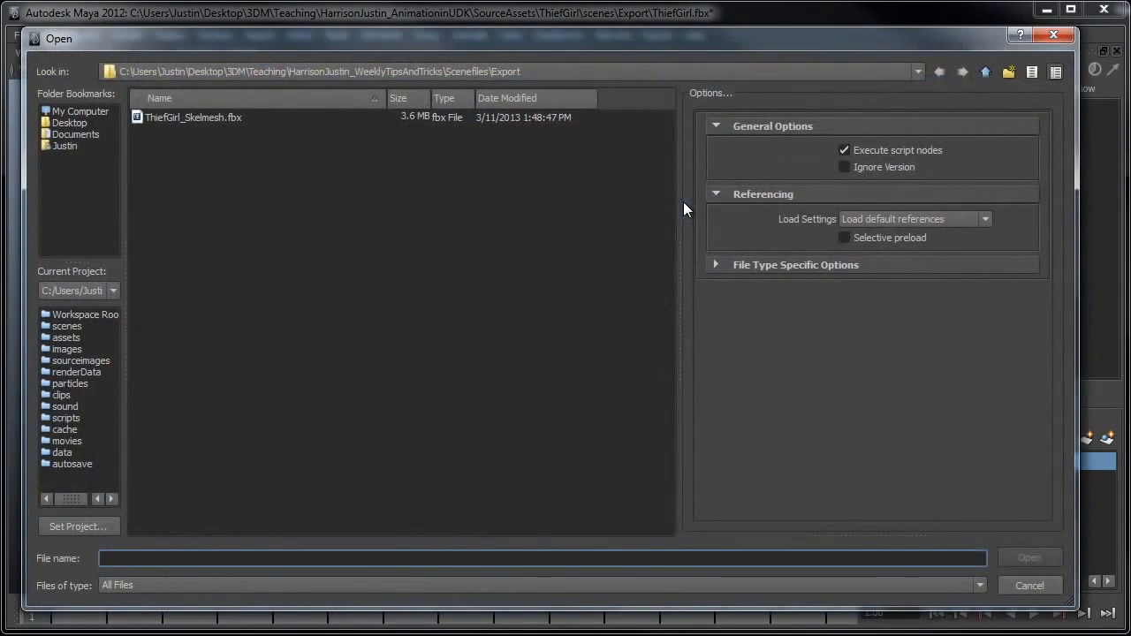
click(985, 73)
click(986, 74)
click(985, 73)
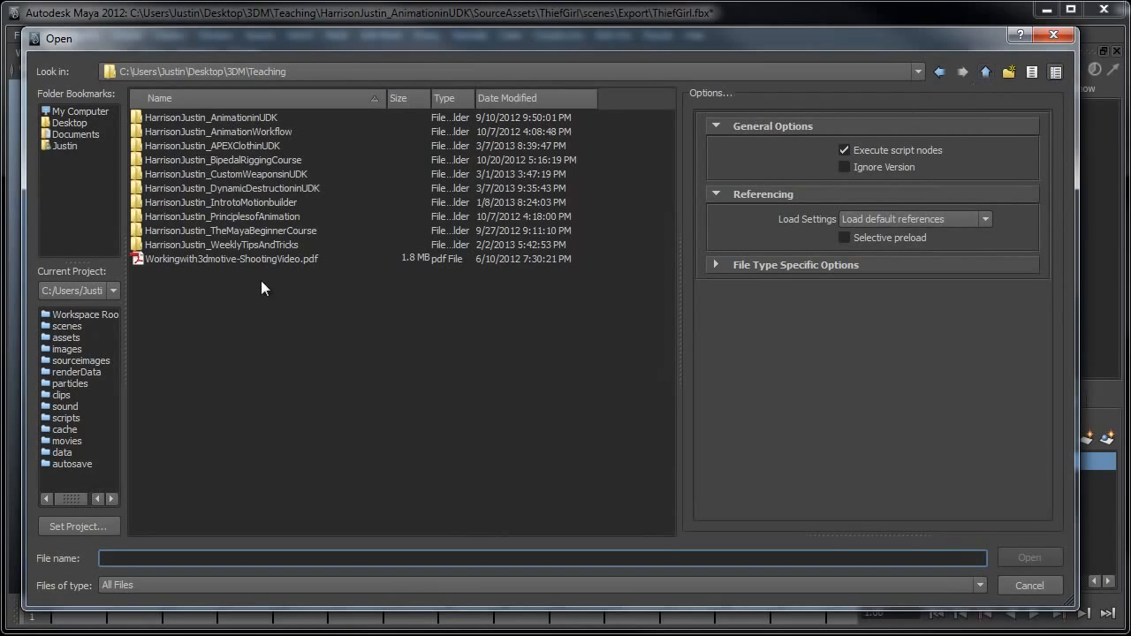
double_click(238, 119)
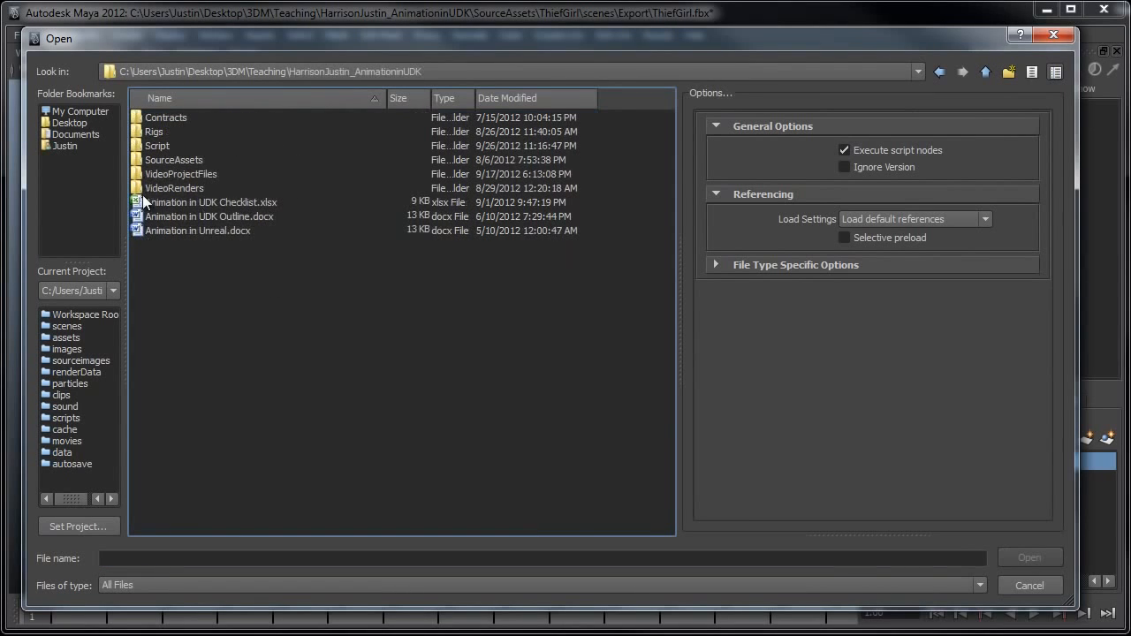
double_click(172, 160)
double_click(165, 132)
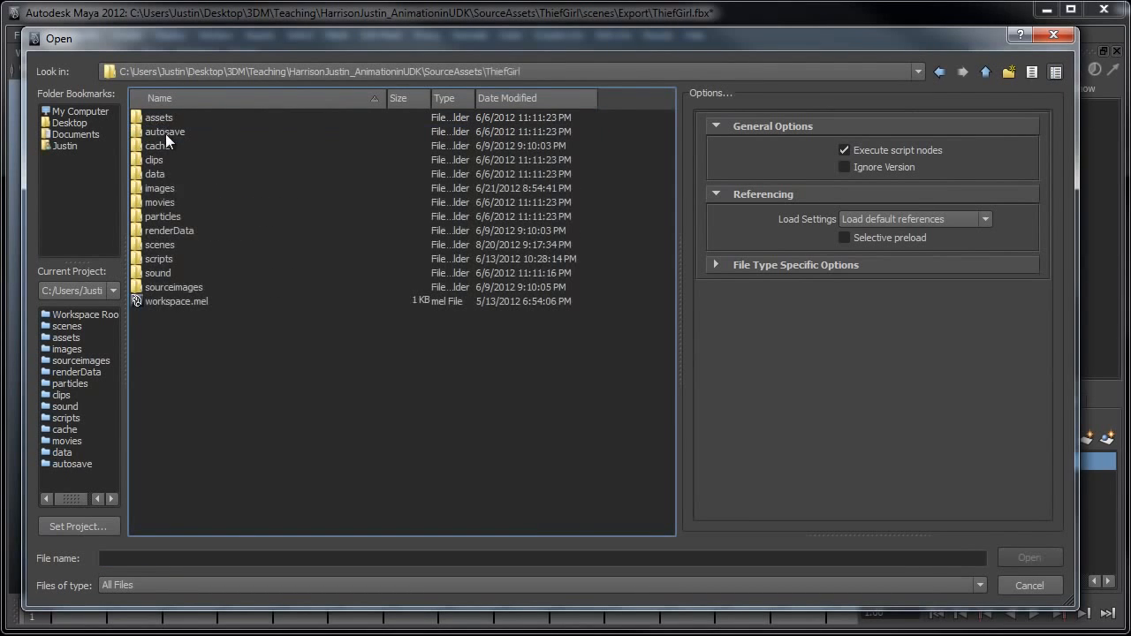
double_click(153, 245)
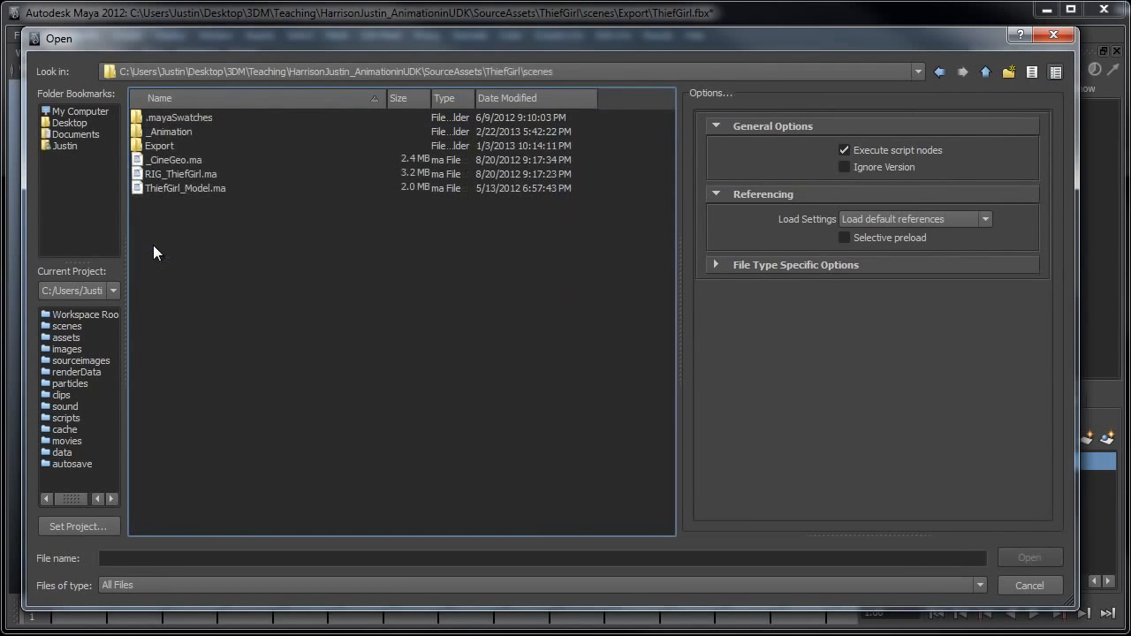
double_click(163, 146)
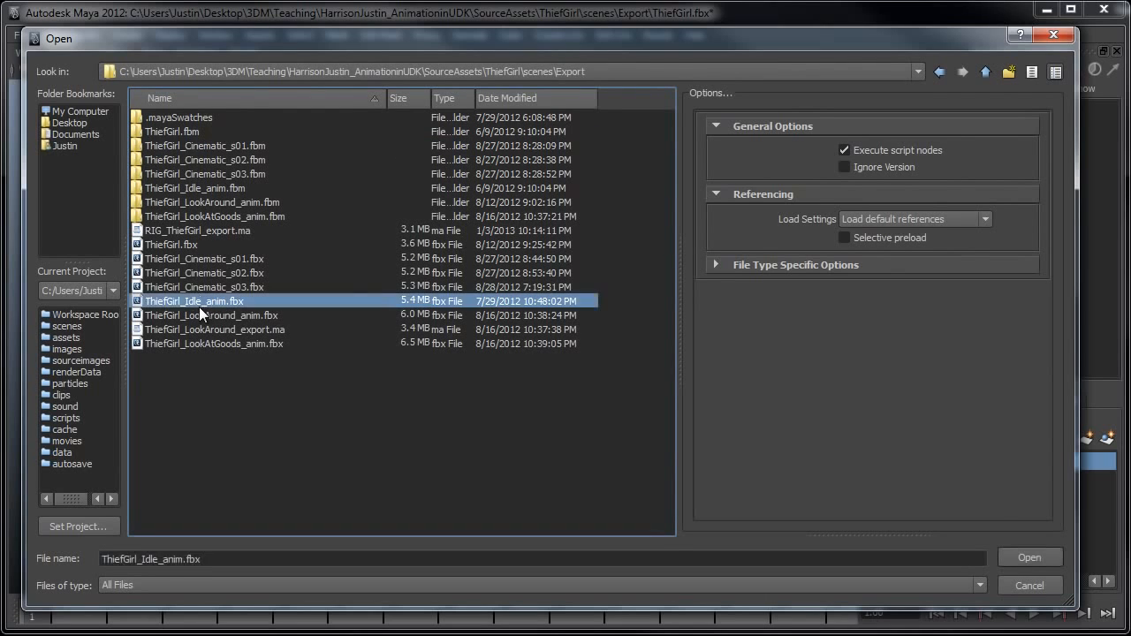
double_click(199, 303)
click(645, 327)
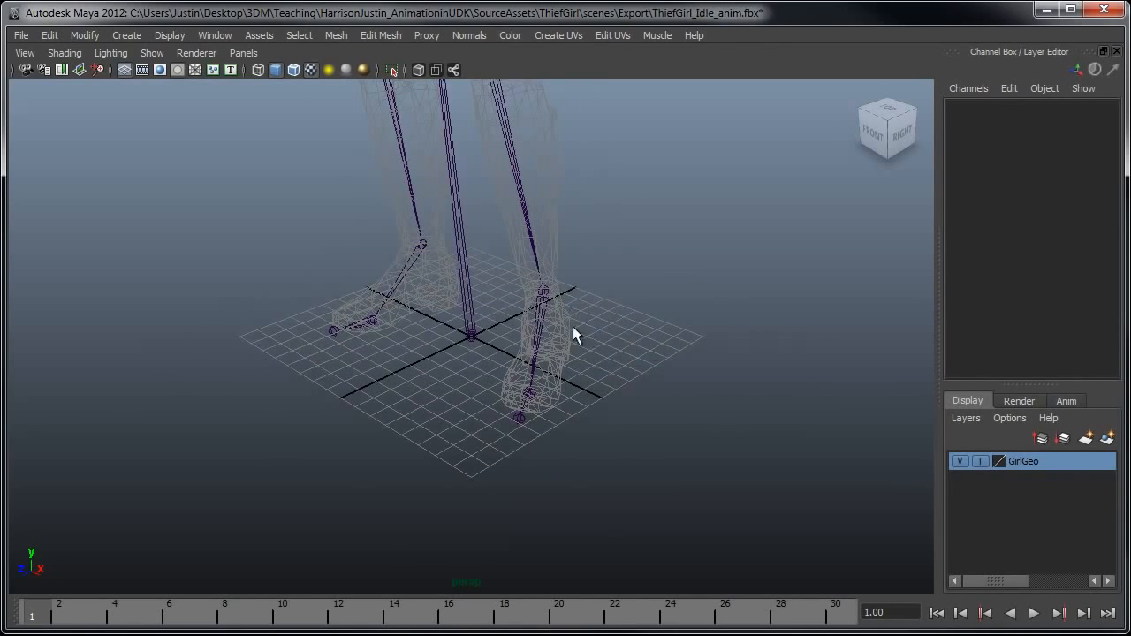
Set the GirlGeo layer's display type to Reference and frame the full character from the front.
alt+right_drag(572, 326, 478, 189)
alt+middle_drag(477, 189, 480, 359)
alt+drag(480, 359, 570, 341)
alt+right_drag(570, 340, 464, 333)
alt+middle_drag(464, 333, 468, 369)
alt+right_drag(469, 369, 608, 398)
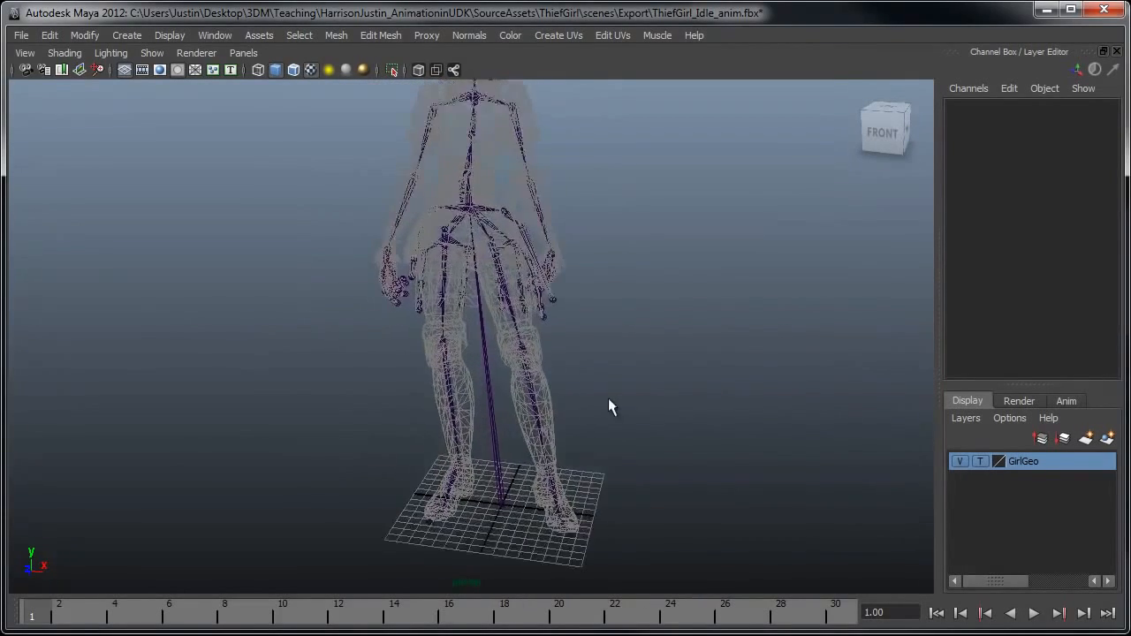
alt+middle_drag(608, 399, 616, 431)
click(979, 461)
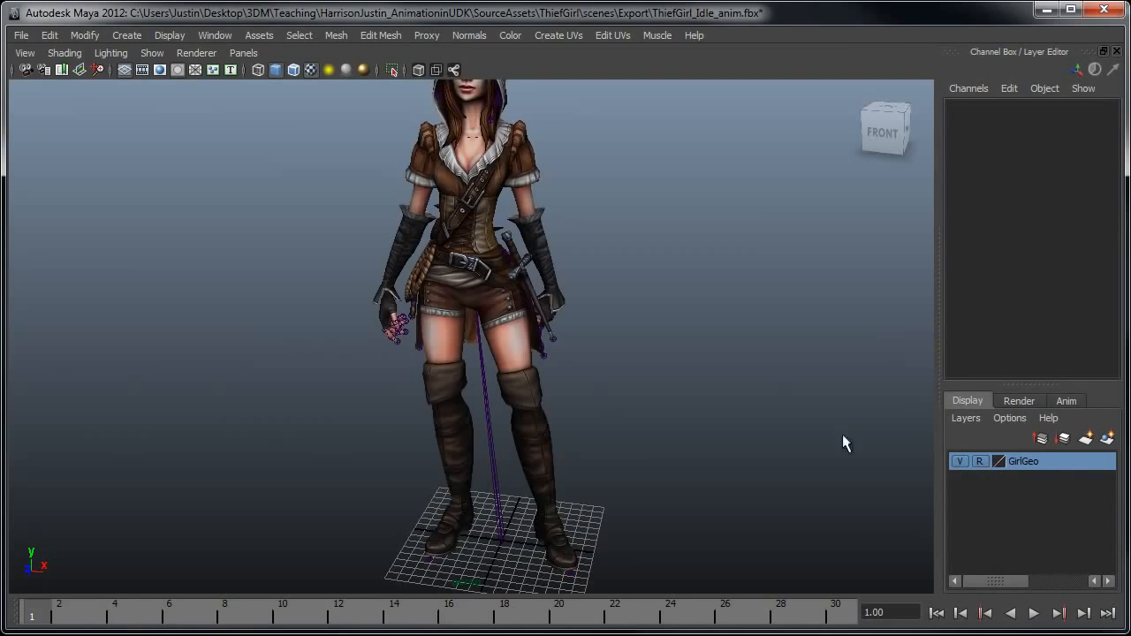
alt+middle_drag(637, 272, 629, 306)
alt+right_drag(629, 306, 604, 298)
alt+drag(605, 298, 609, 291)
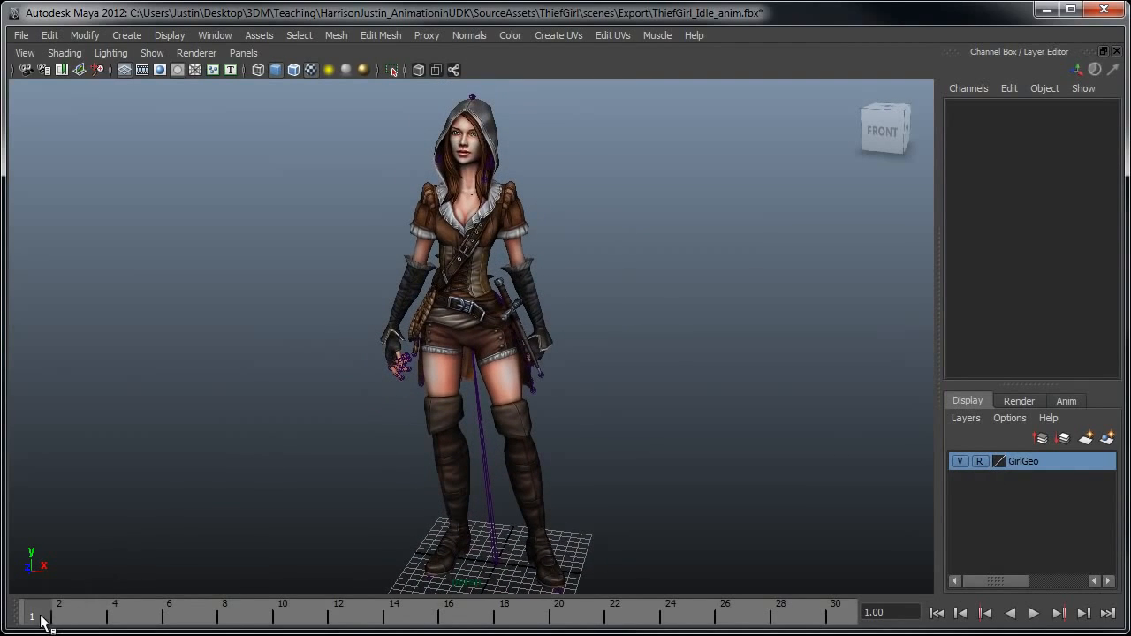
Preview the idle animation by playing and scrubbing the short timeline, returning to frame 1.
key(alt+v)
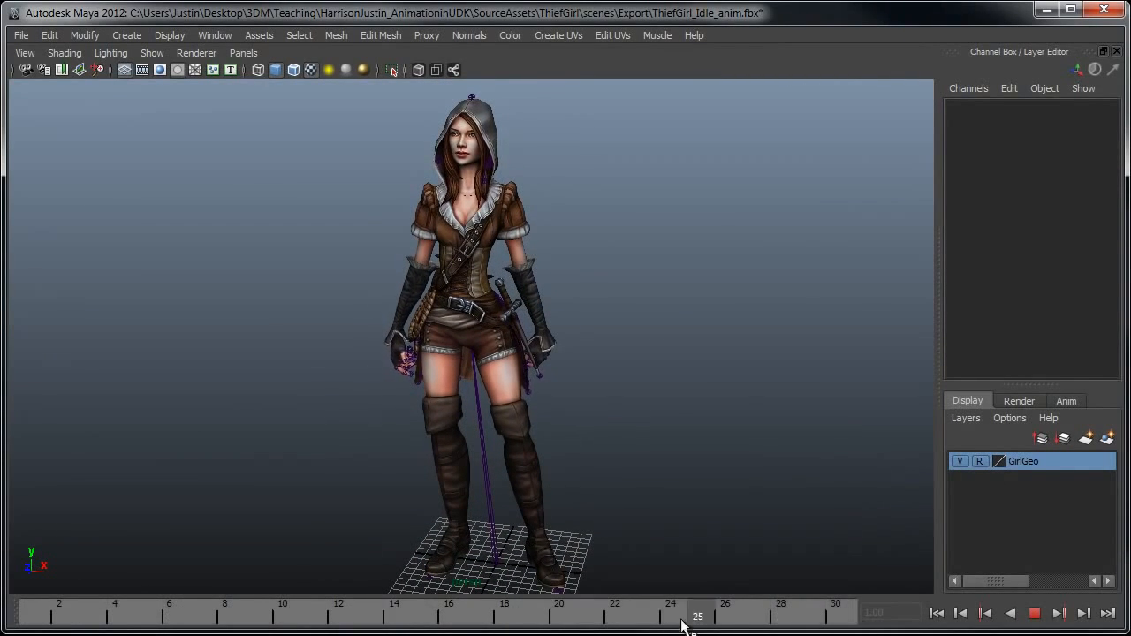
drag(681, 622, 1, 629)
alt+middle_drag(600, 483, 606, 454)
alt+right_drag(607, 454, 478, 435)
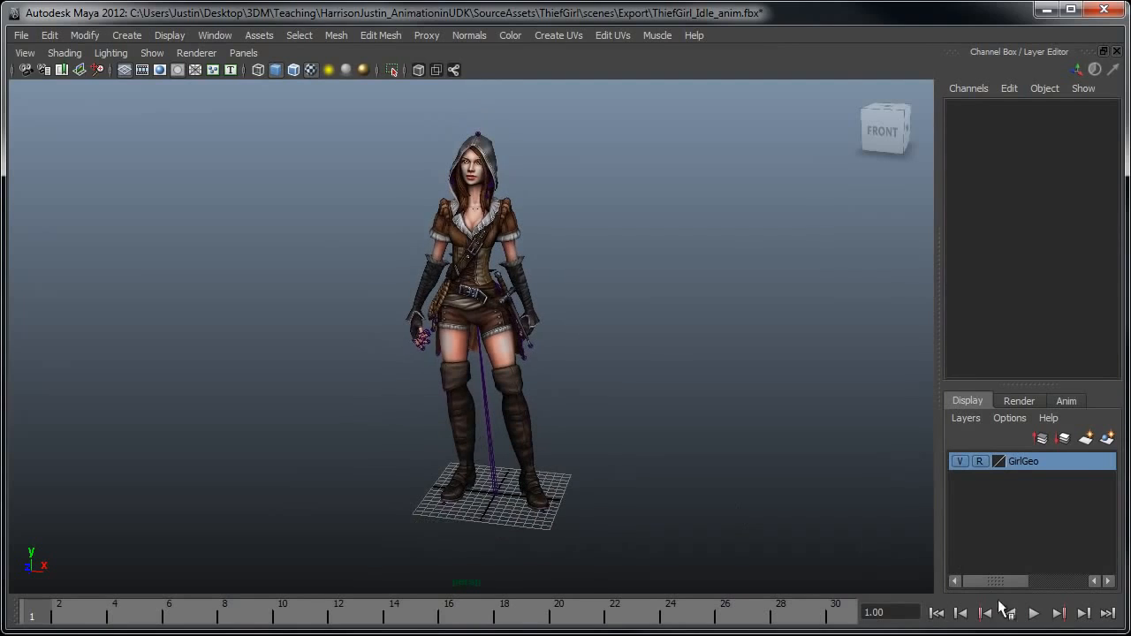
click(1033, 613)
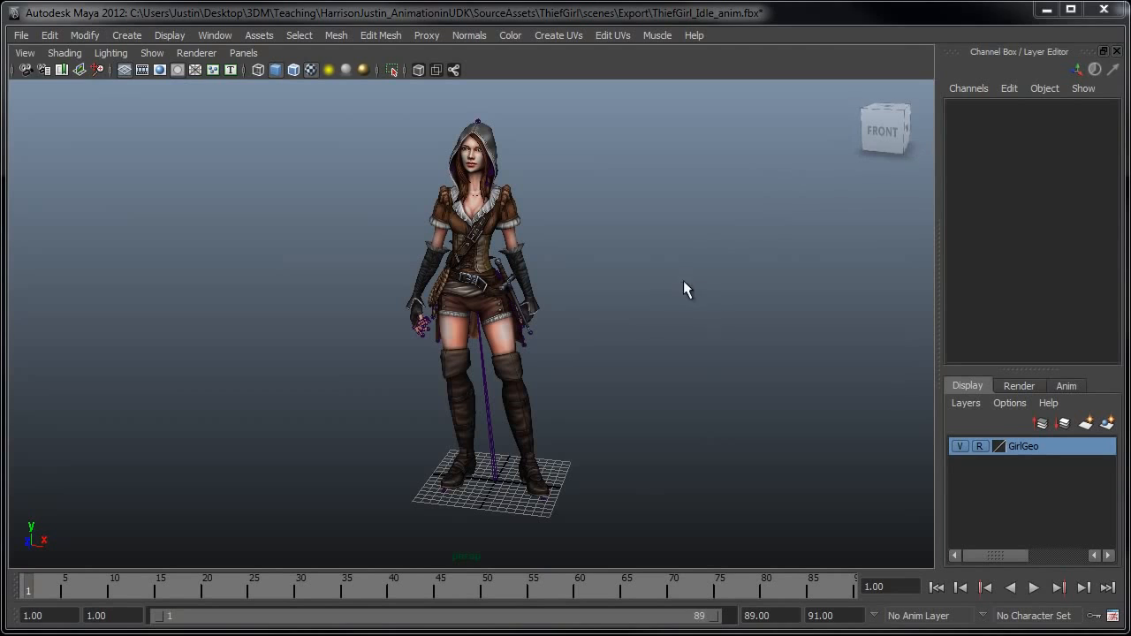
Play the idle animation over frames 1 to 89 and examine the character's motion from slightly different angles.
click(1033, 587)
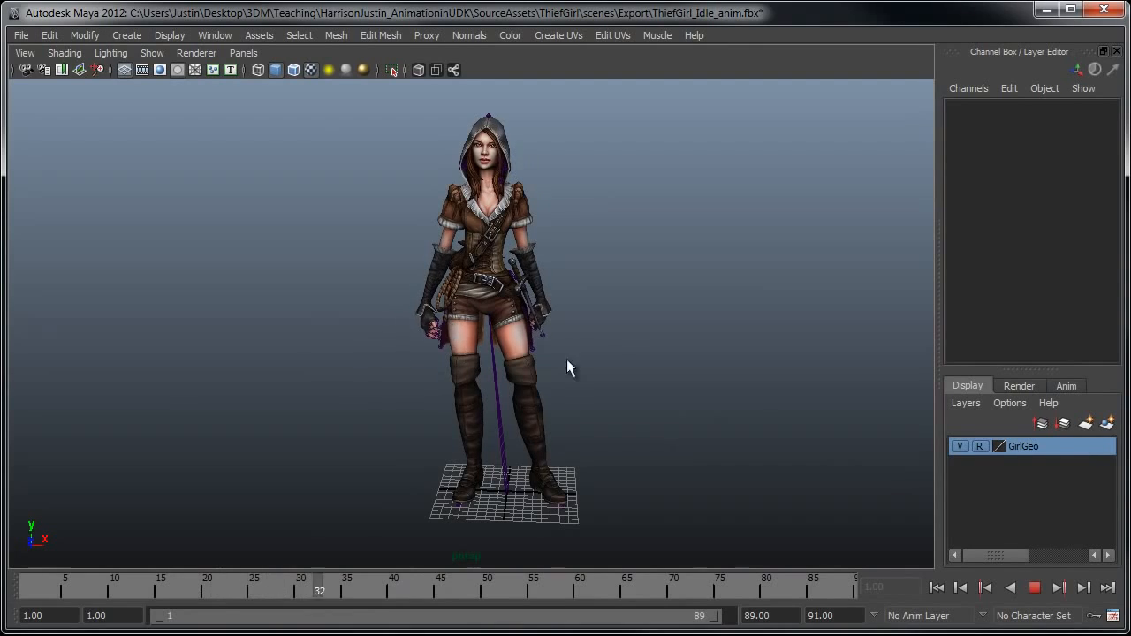
alt+drag(664, 307, 640, 328)
alt+drag(603, 376, 608, 382)
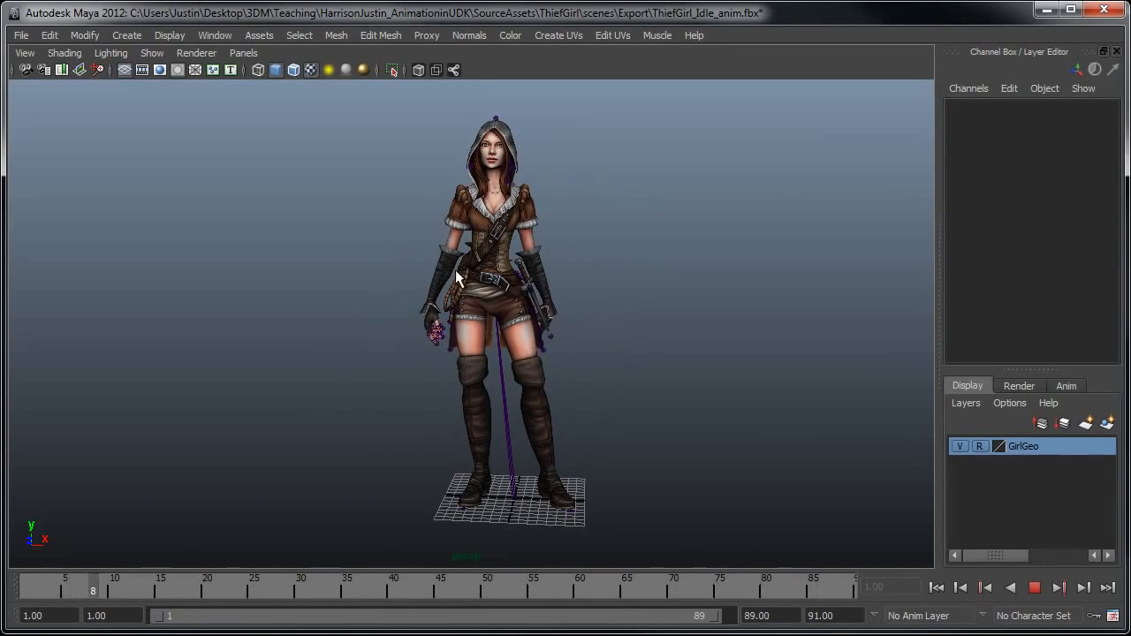
alt+drag(714, 328, 740, 318)
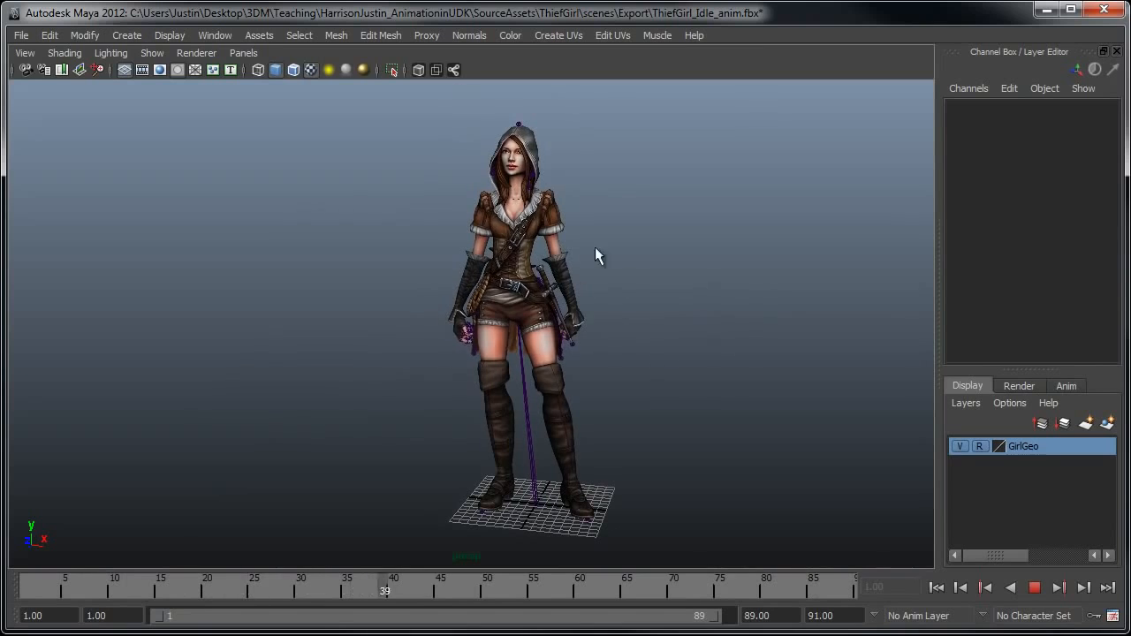
Stop the idle animation, return it to frame 1, and start exporting the entire scene.
click(1033, 588)
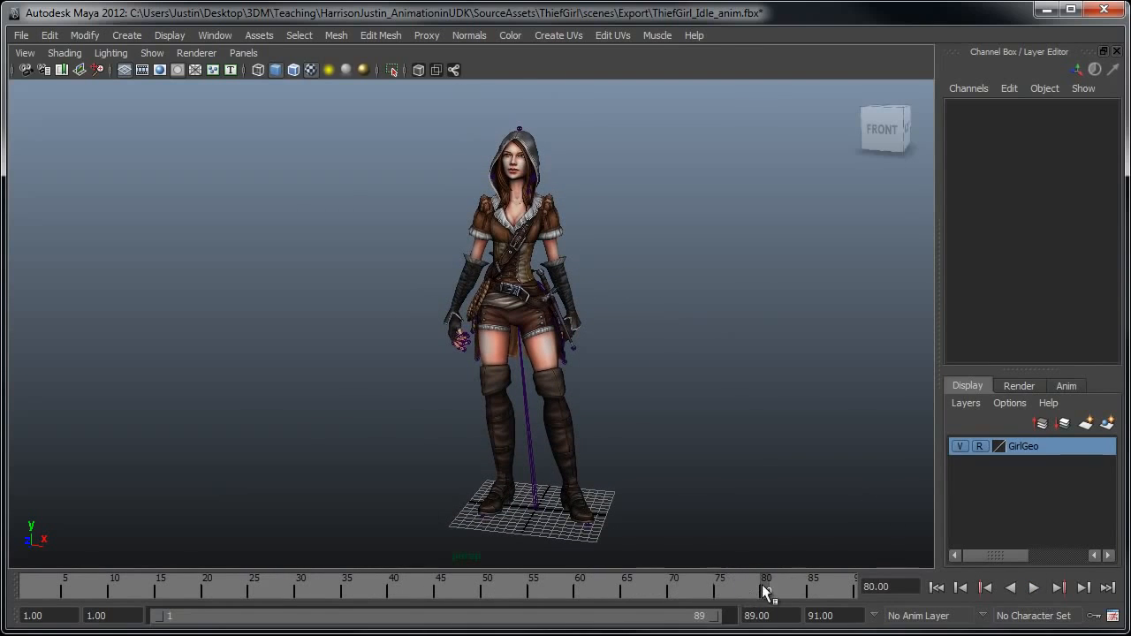
drag(766, 592, 27, 590)
click(20, 35)
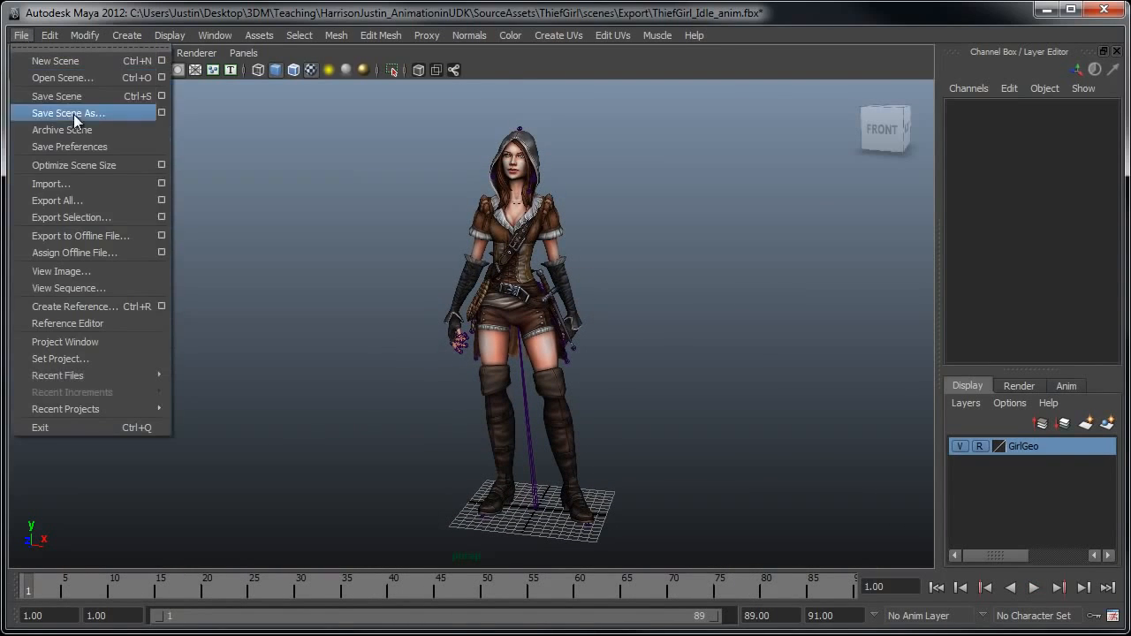
click(87, 201)
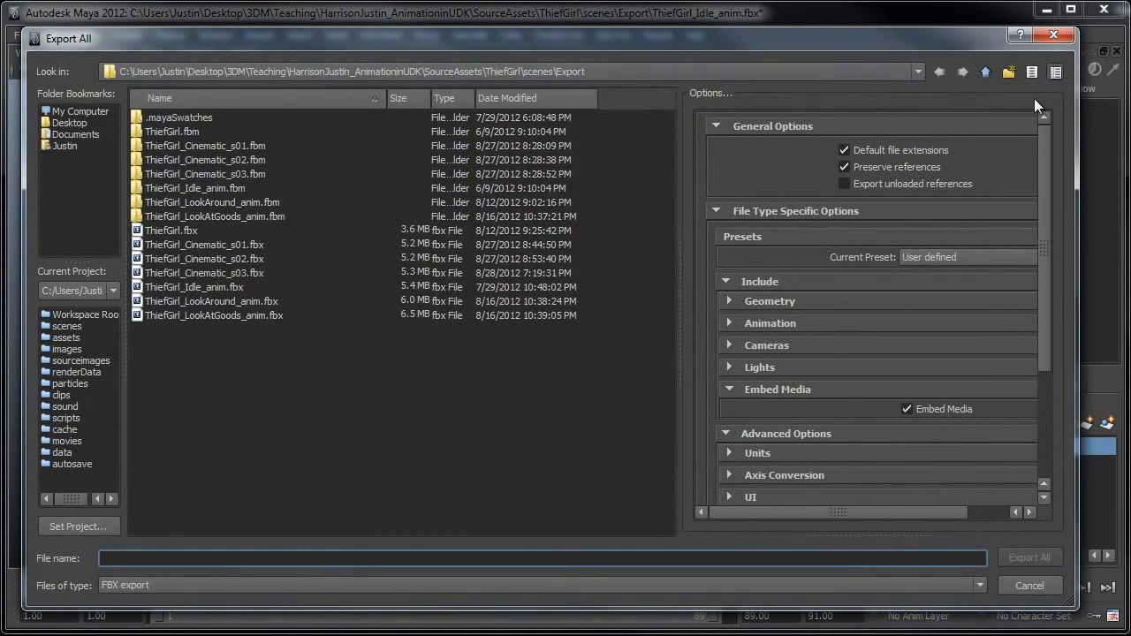
Set the export destination to the WeeklyTipsAndTricks project's Scenefiles\Export folder and name the file ThiefGirl_Idle.
click(987, 72)
click(987, 71)
click(987, 72)
click(986, 71)
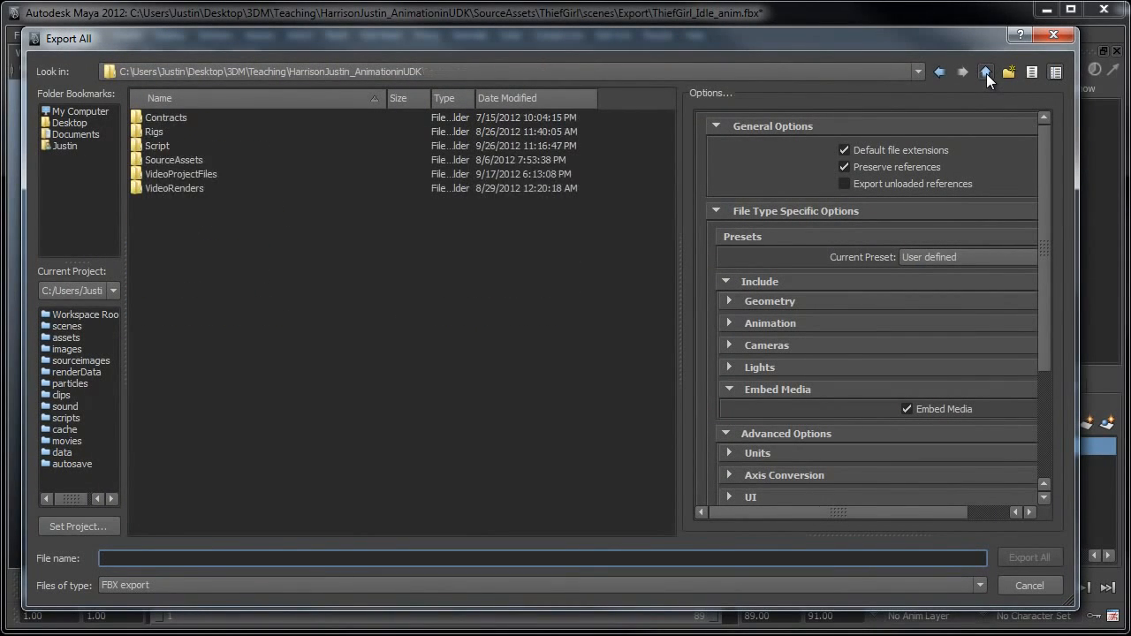
click(986, 71)
double_click(247, 244)
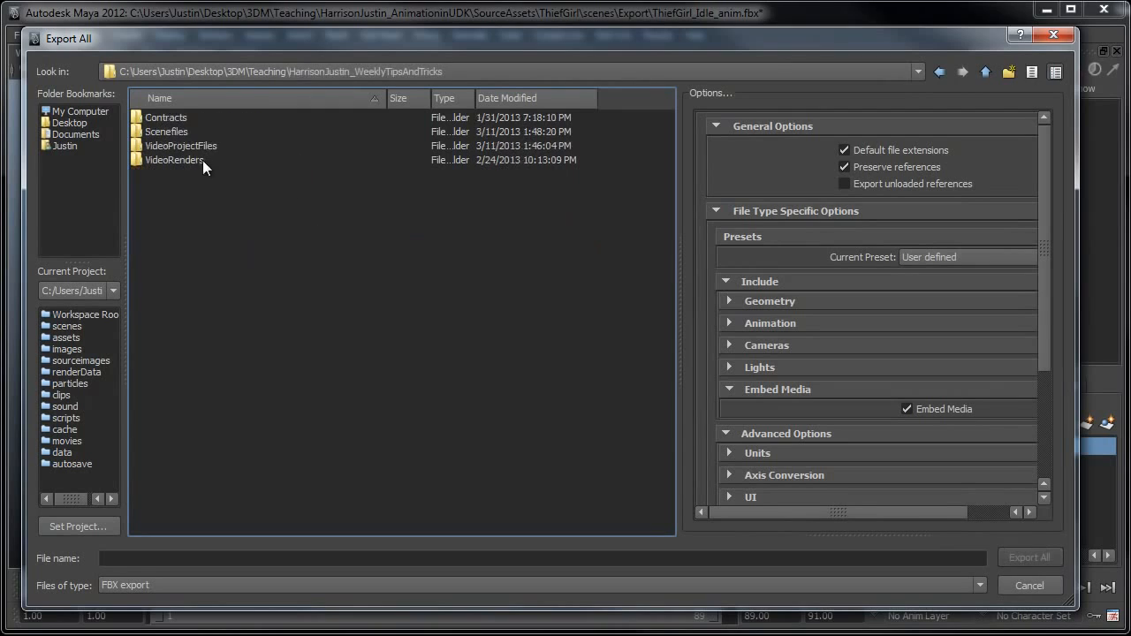
double_click(173, 129)
double_click(150, 118)
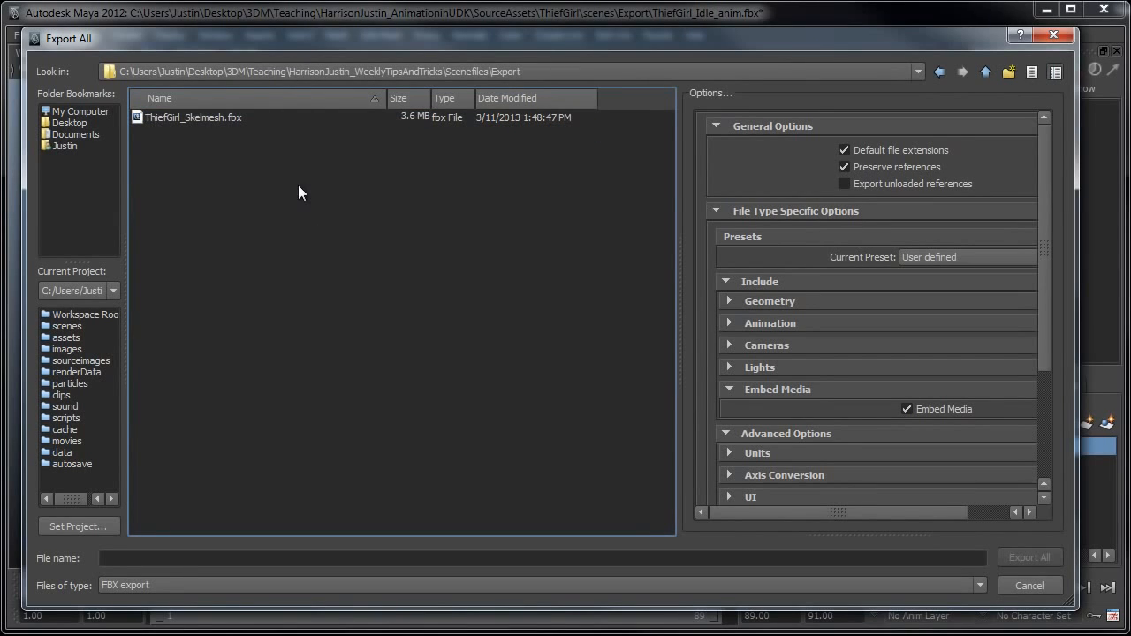
click(130, 560)
text(Thi)
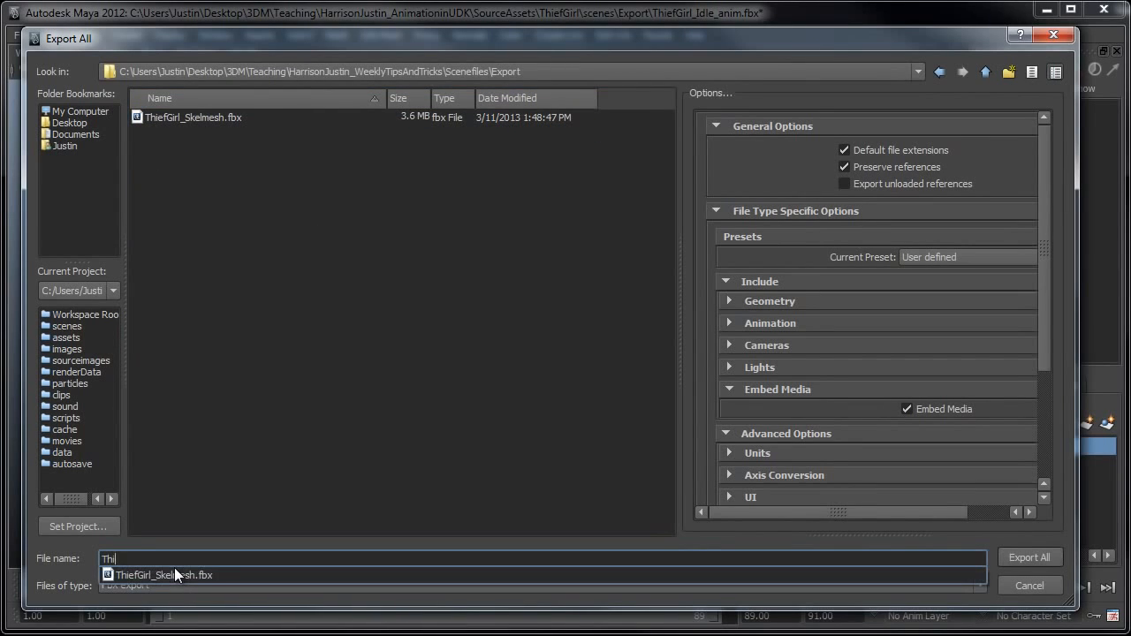
text(efGirl_Idle)
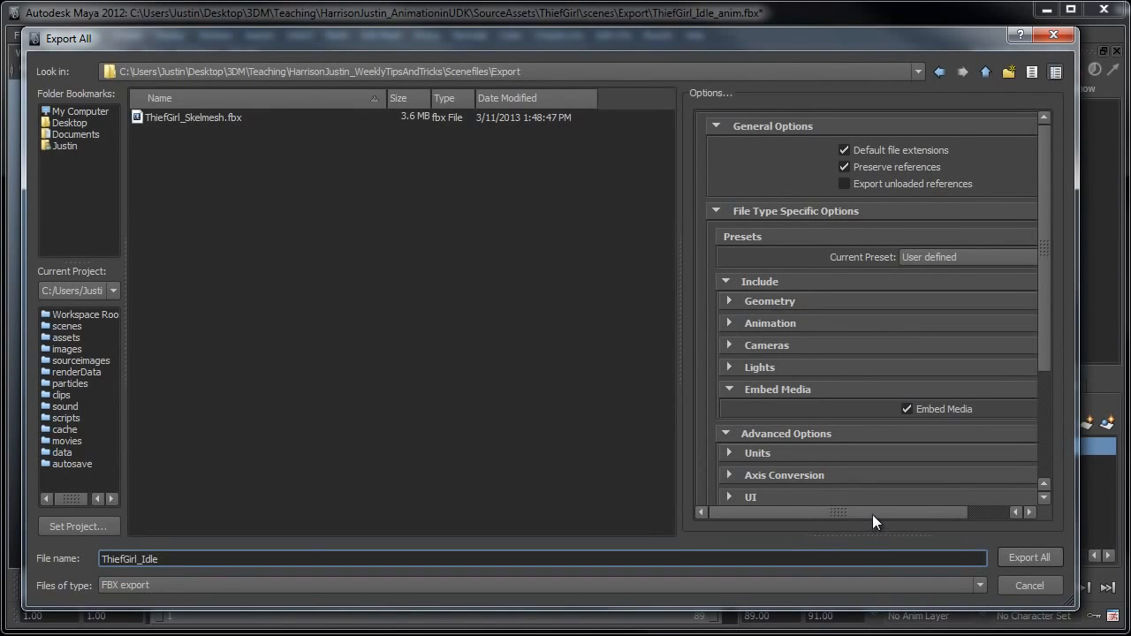
Enable Animation in the FBX options, review the animation and bake settings, and export the scene as FBX.
drag(873, 514, 882, 510)
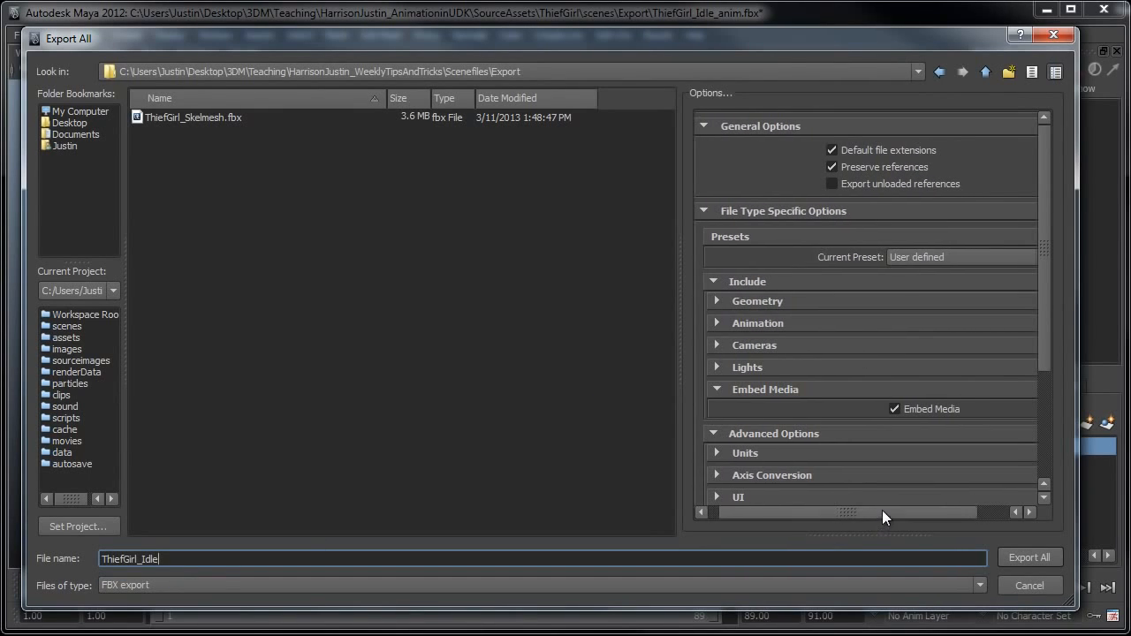
click(716, 324)
click(894, 341)
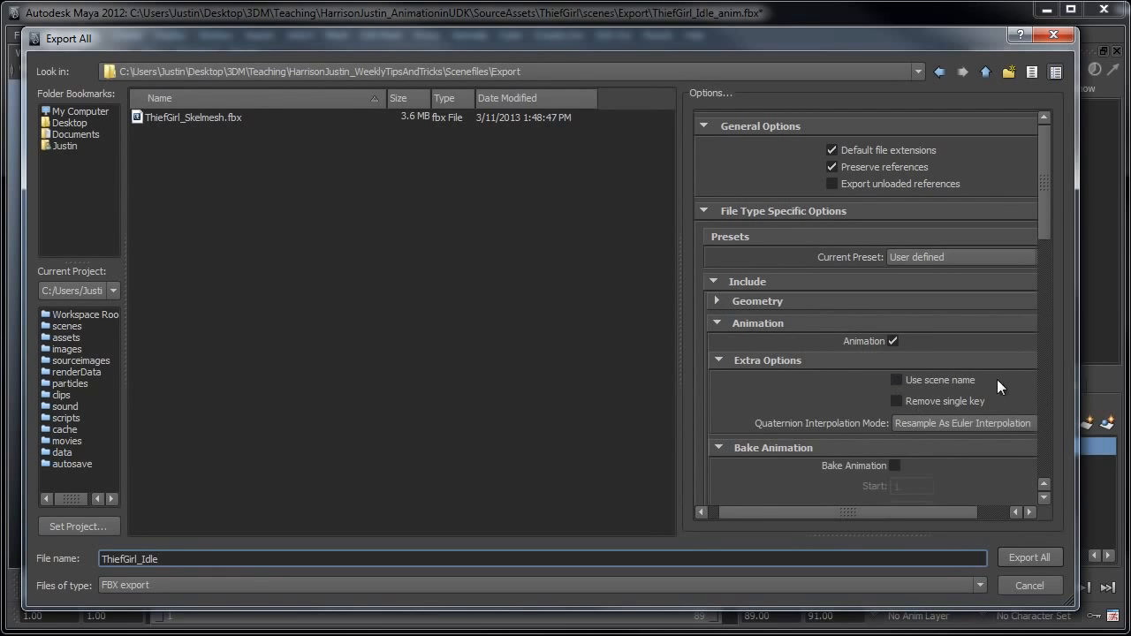
drag(1043, 196, 1049, 221)
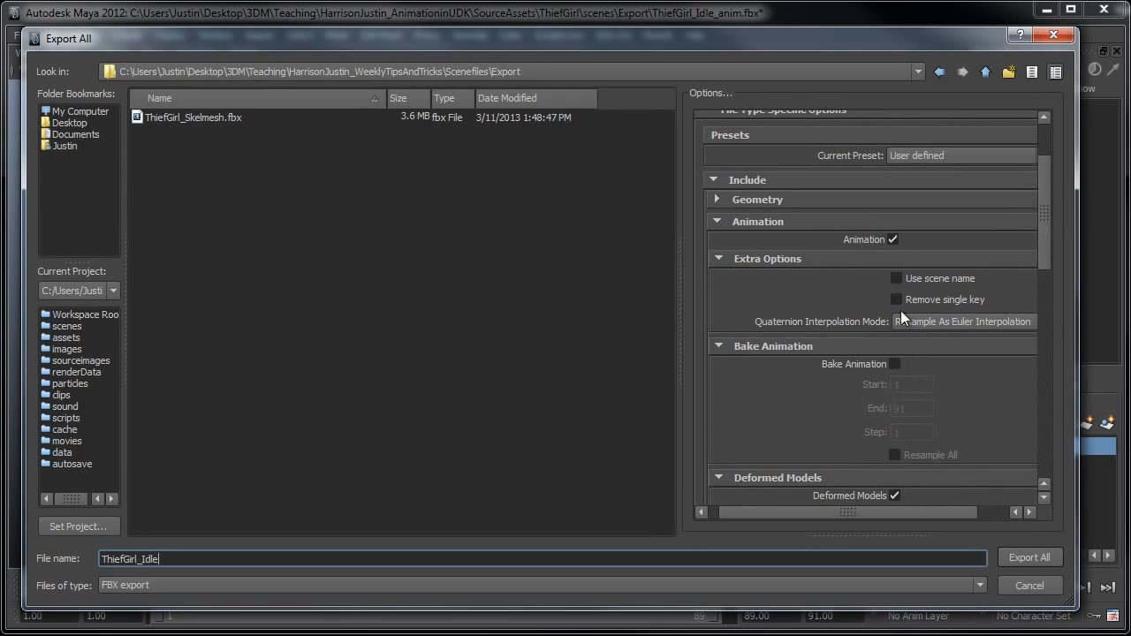
drag(851, 516, 880, 511)
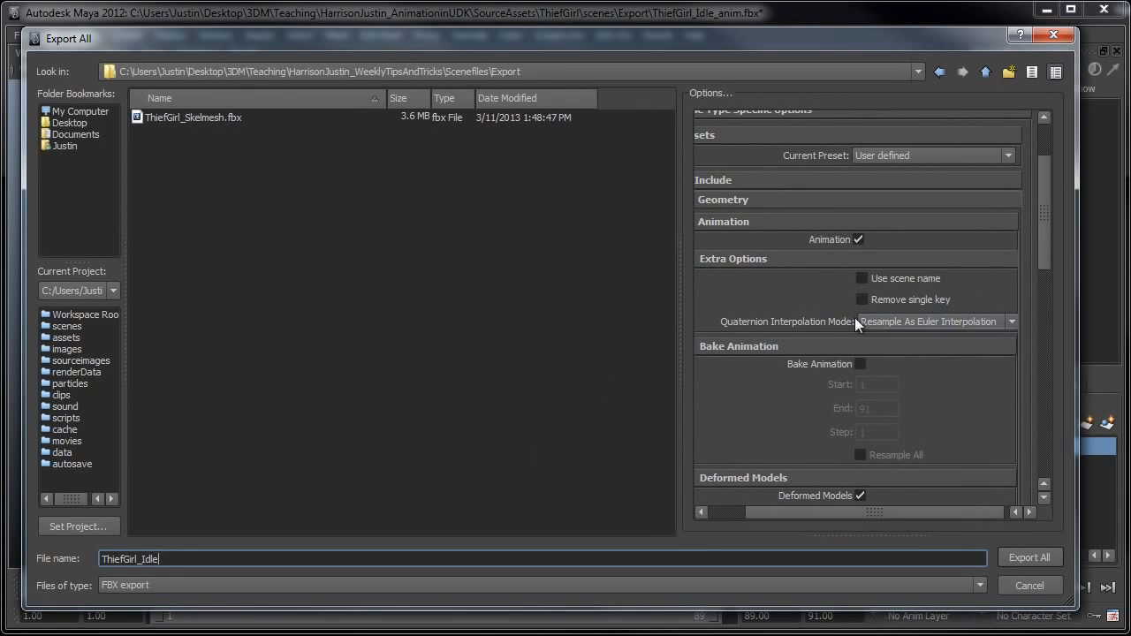
drag(882, 516, 875, 507)
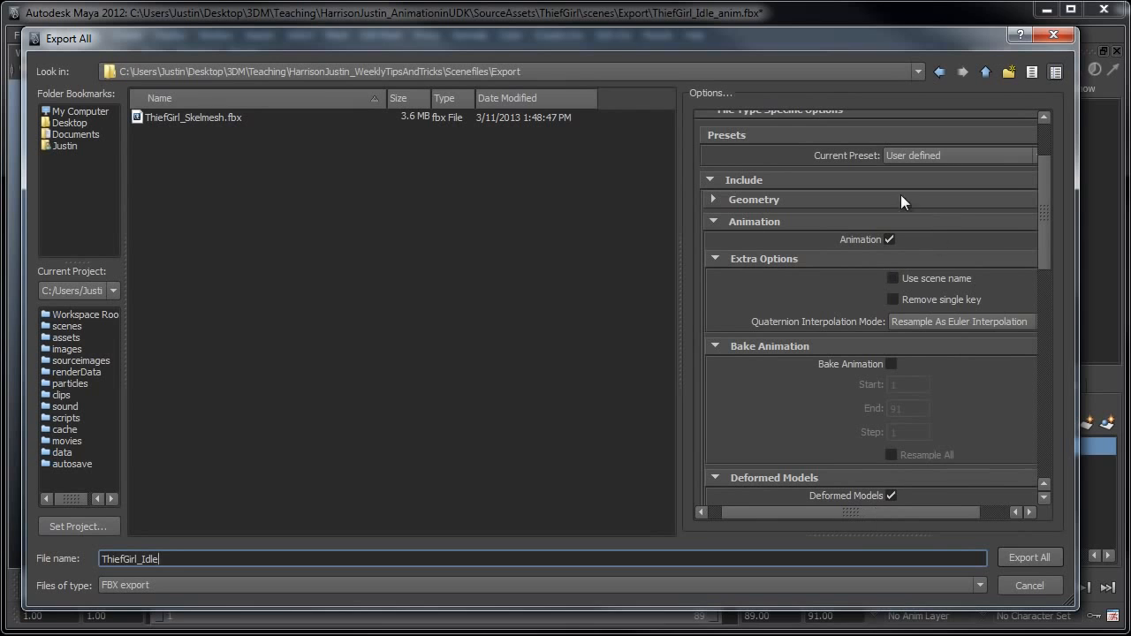
drag(1044, 210, 1043, 191)
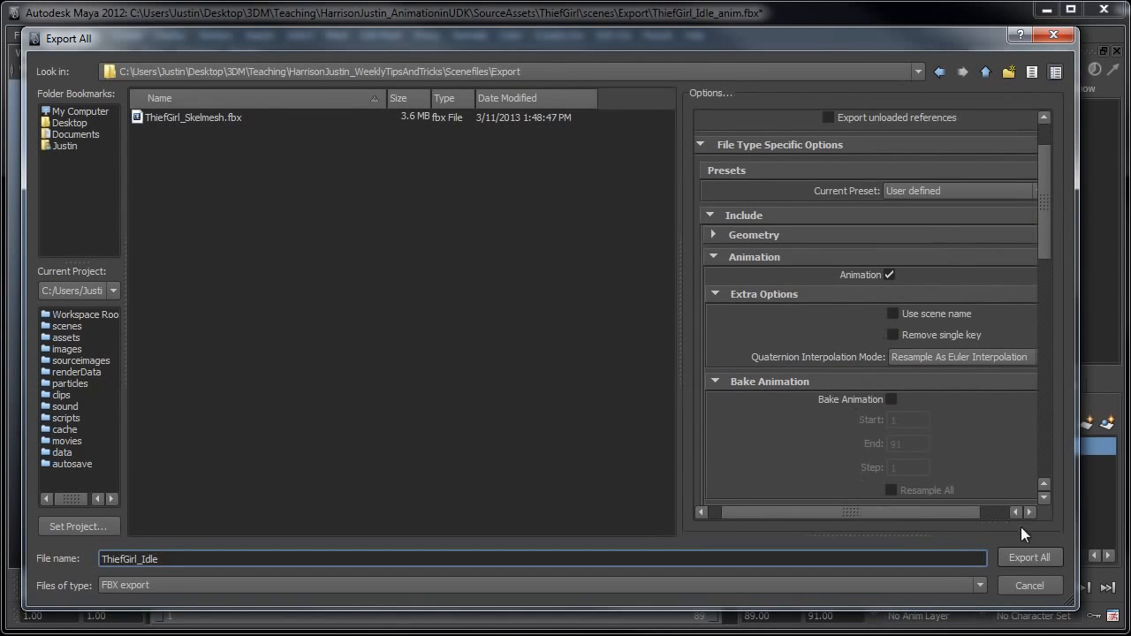
click(1023, 557)
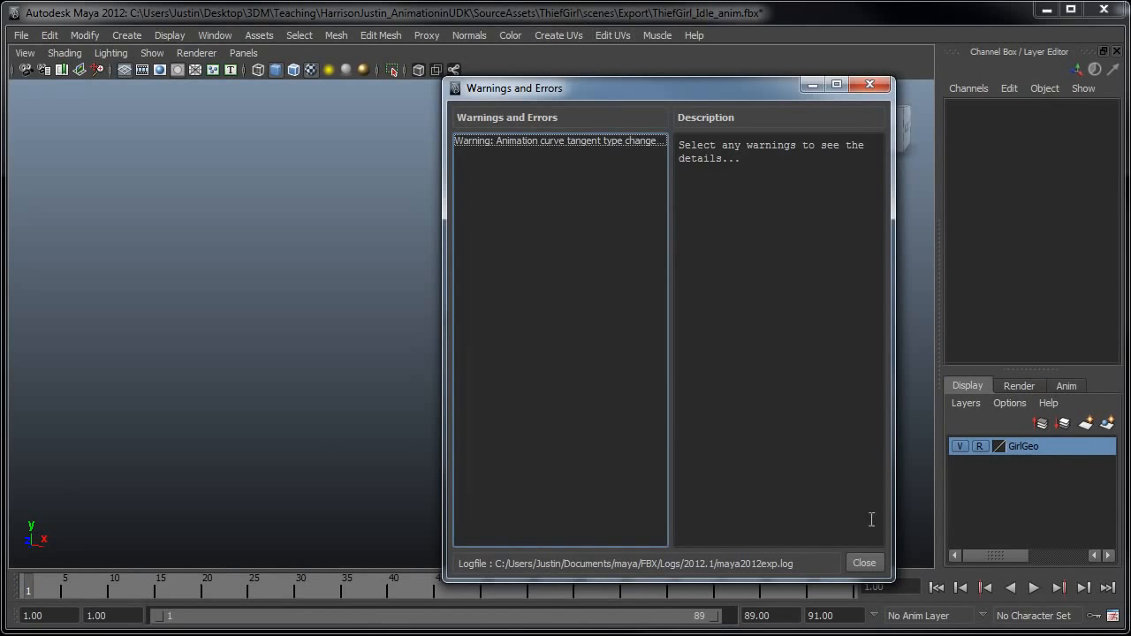
click(863, 564)
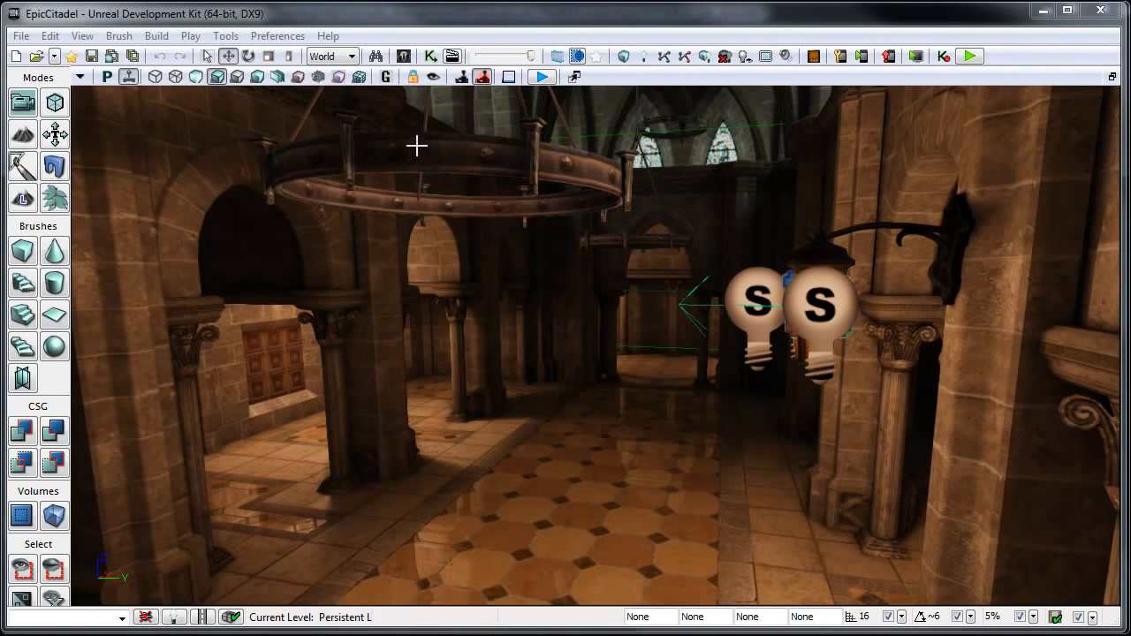
Switch to Unreal Development Kit and start an asset import from the Content Browser.
click(405, 56)
drag(418, 80, 414, 73)
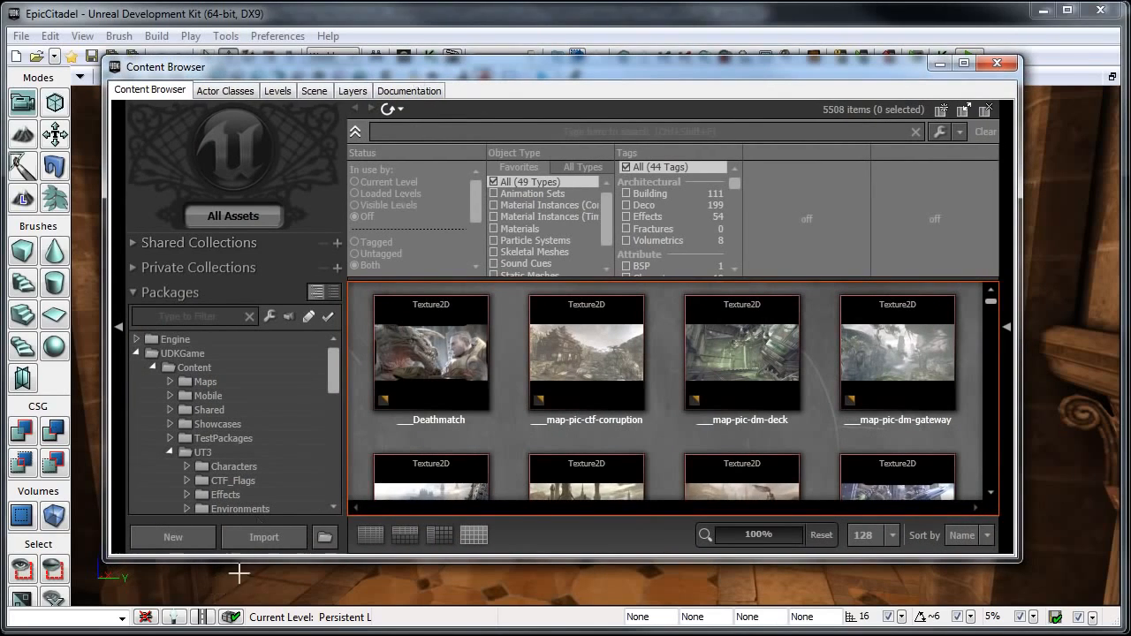
click(278, 538)
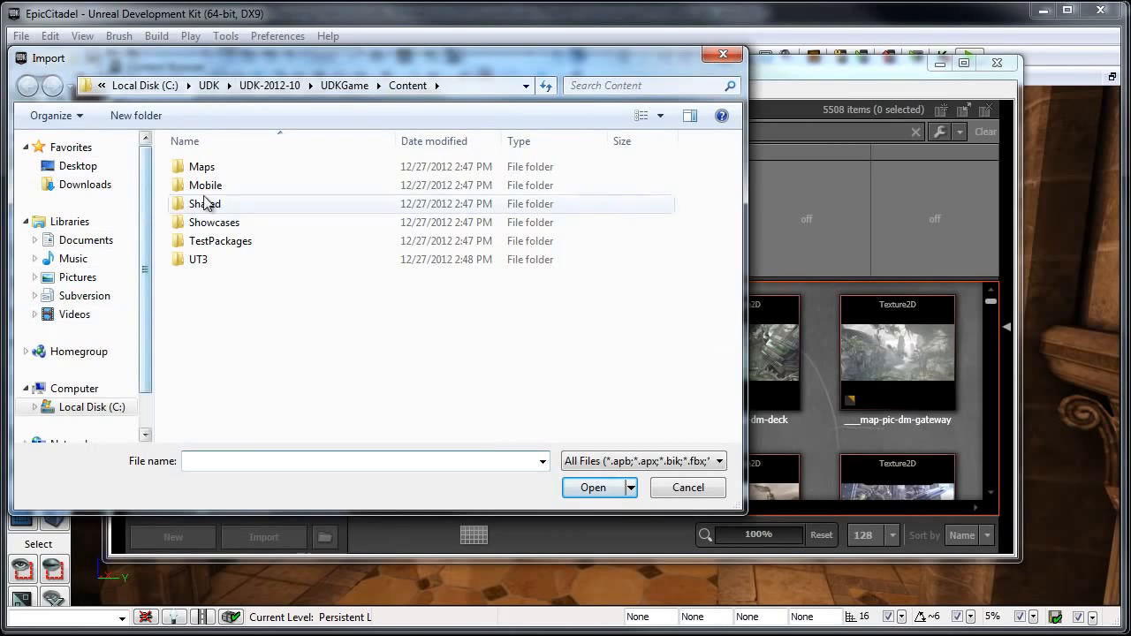
Choose ThiefGirl_Skelmesh.fbx from the WeeklyTipsAndTricks project's Scenefiles\Export folder on the Desktop as the import file.
click(90, 170)
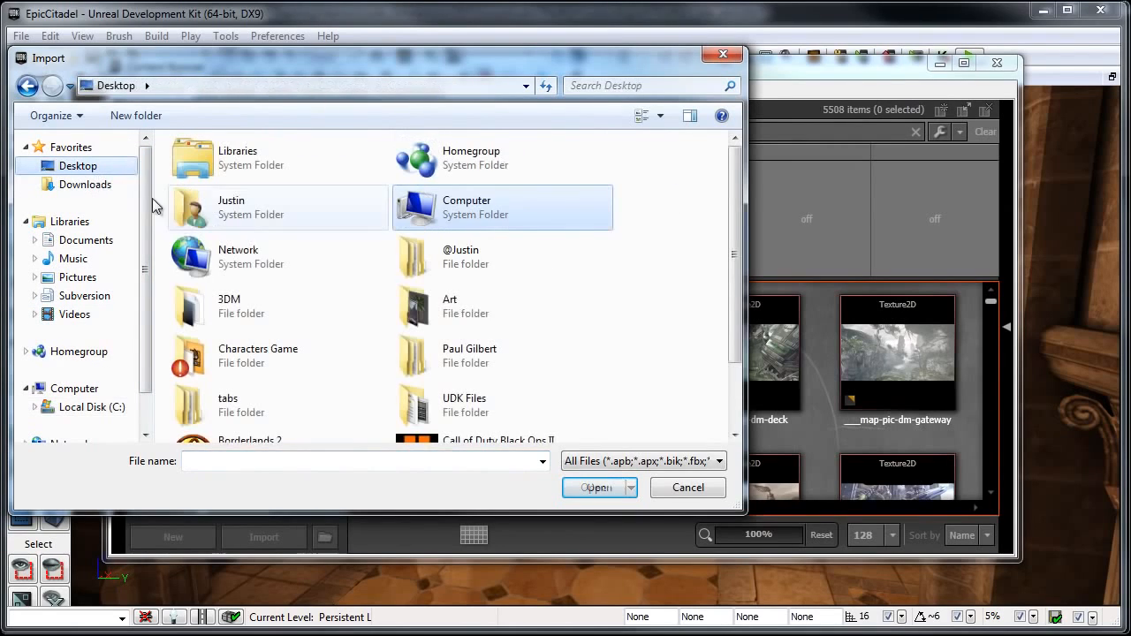
double_click(231, 298)
double_click(470, 175)
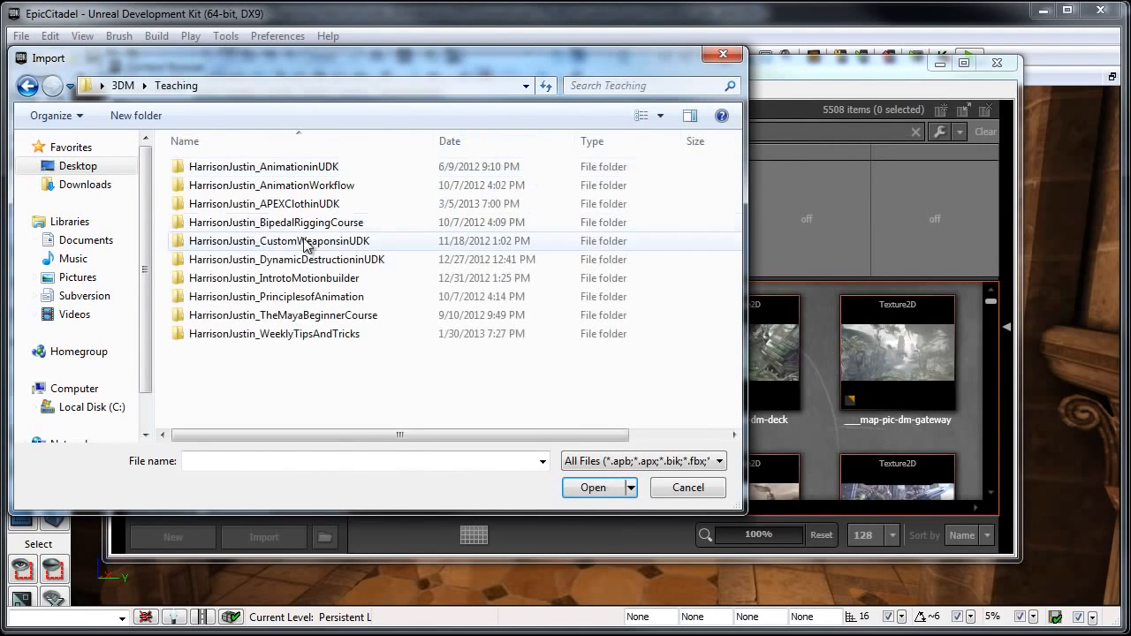
double_click(306, 333)
double_click(226, 186)
double_click(201, 190)
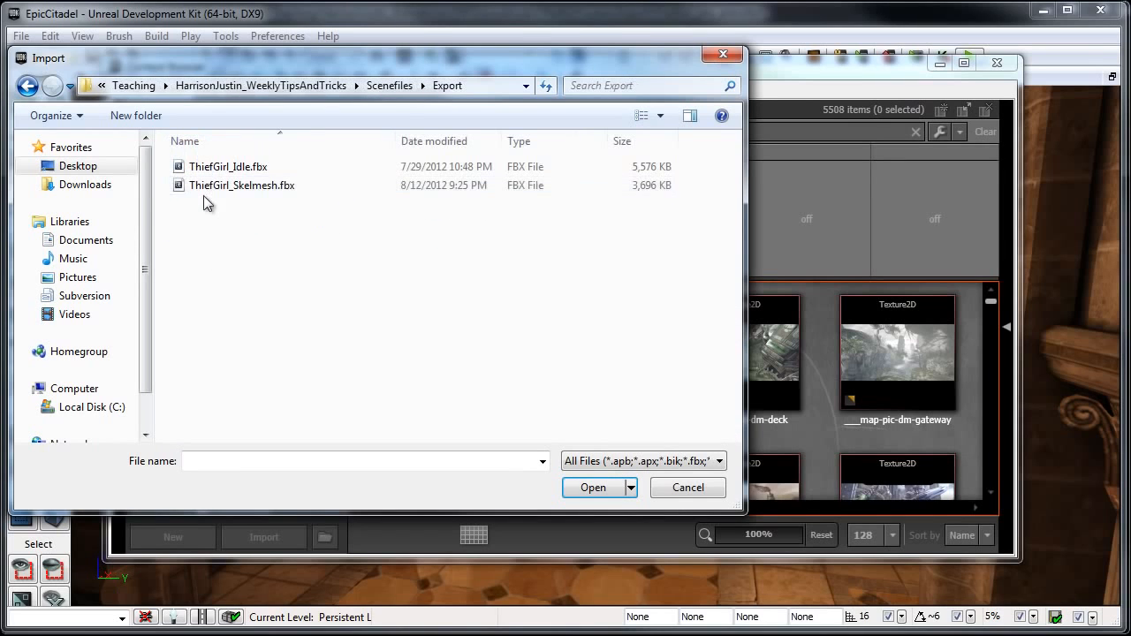
click(240, 187)
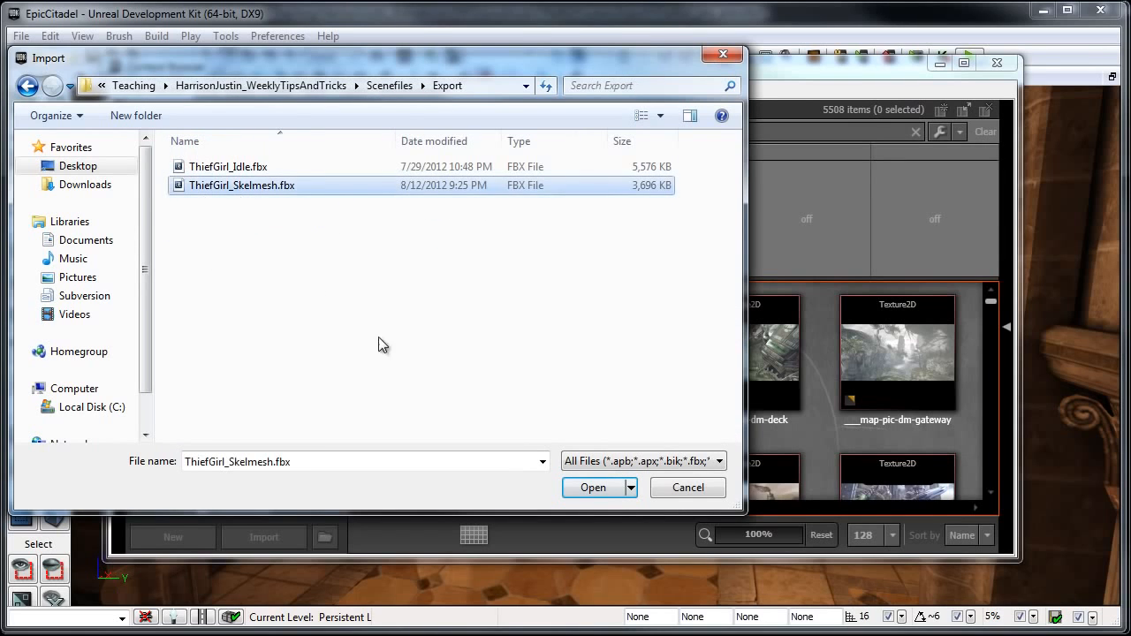
click(601, 488)
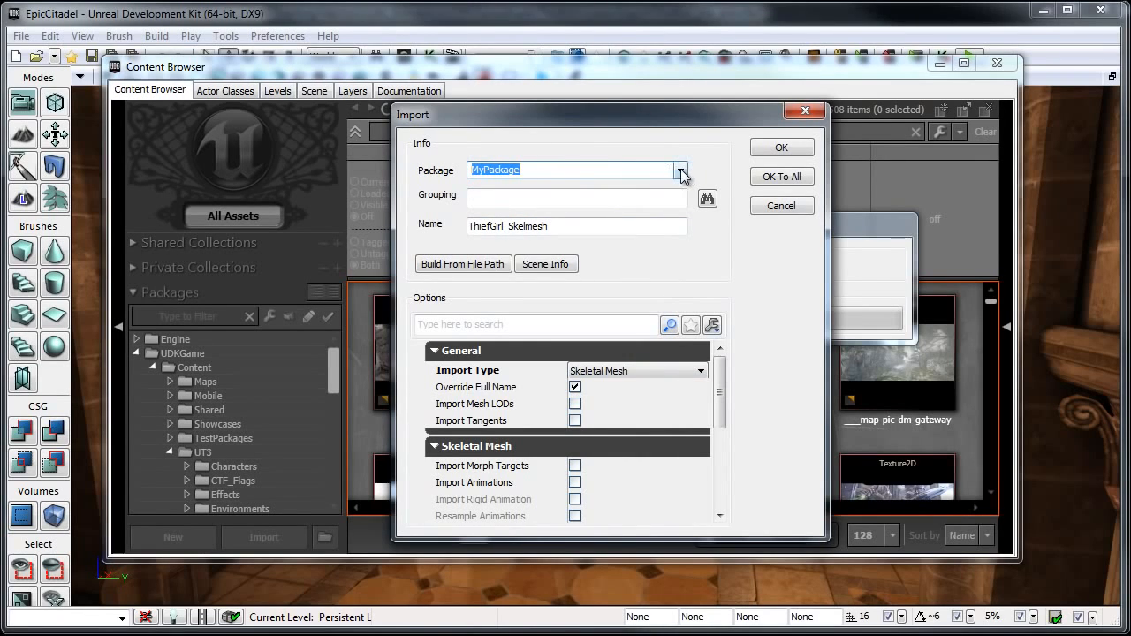
Import the skeletal mesh as ThiefGirl_Skelmesh into a package named ThiefGirl, after reviewing the mesh and material options.
text(ThiefGirl)
click(599, 230)
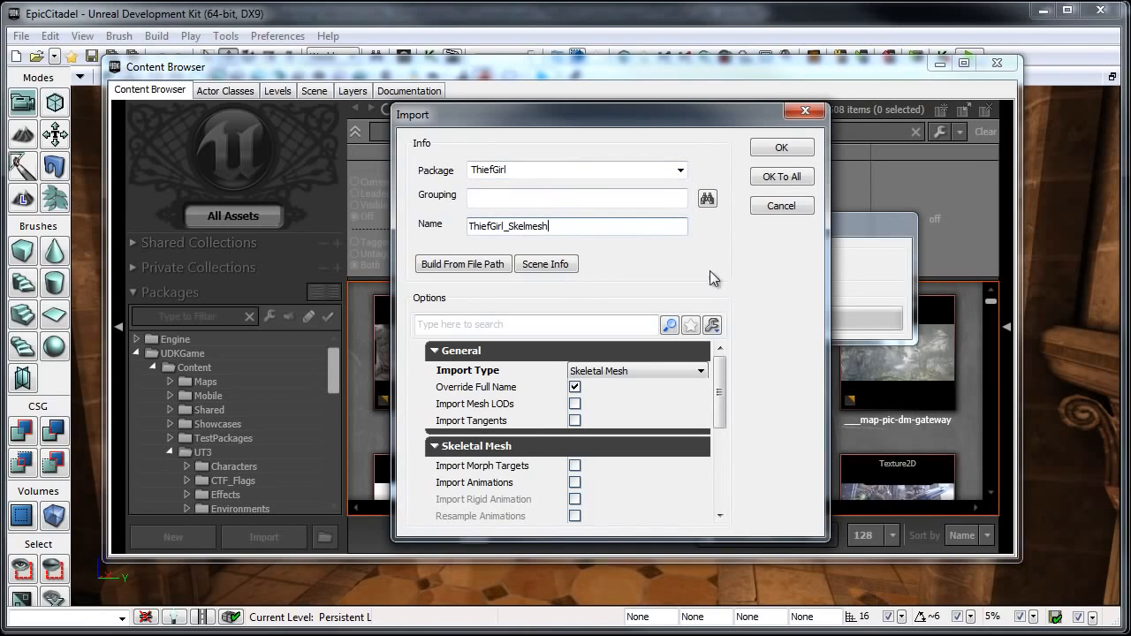
drag(720, 374, 723, 472)
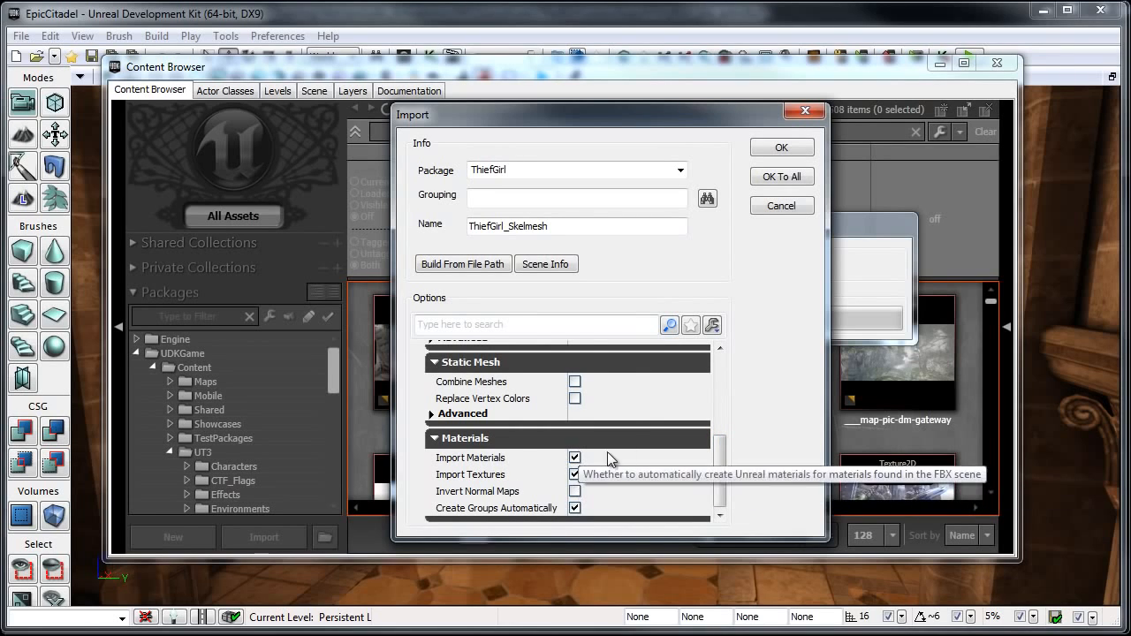
click(775, 150)
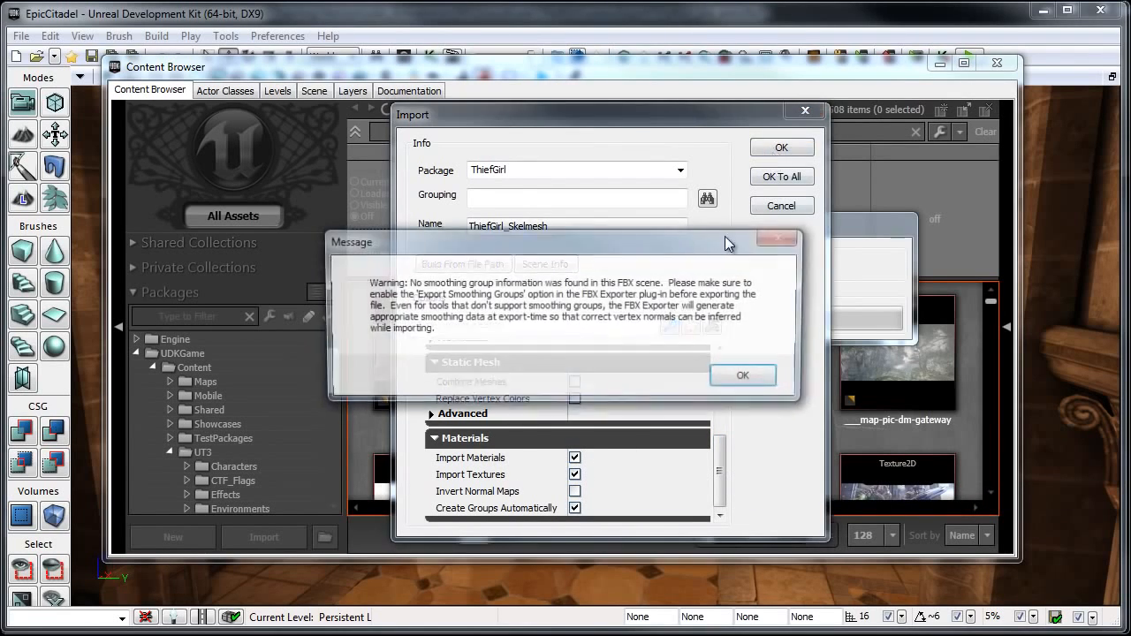
click(743, 378)
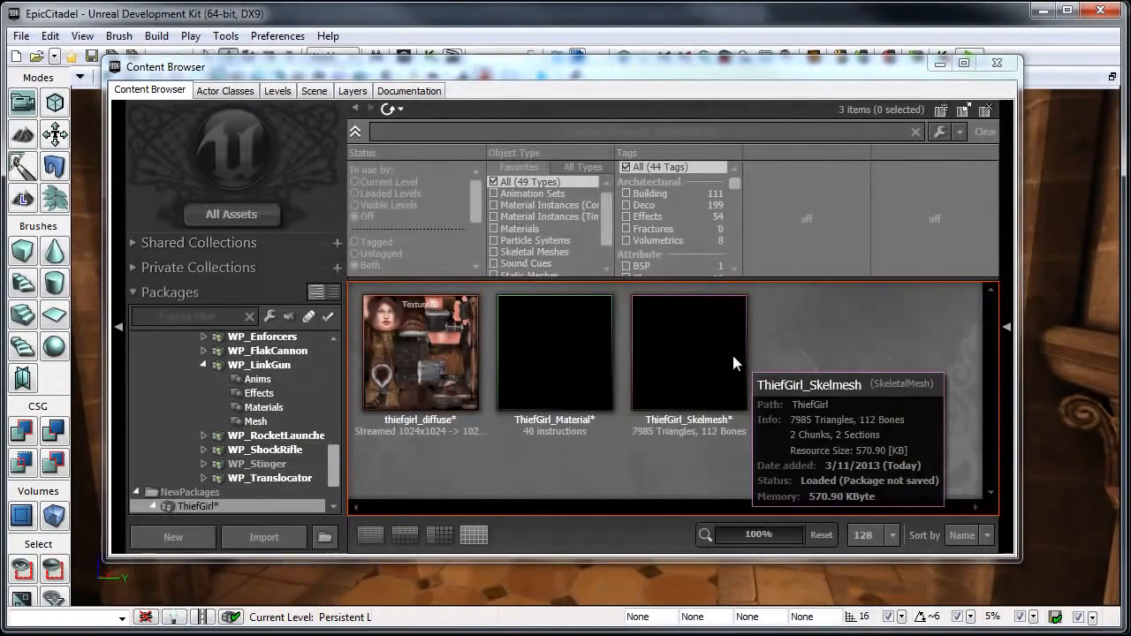
Open the imported ThiefGirl_Skelmesh in the AnimSet Editor.
click(732, 352)
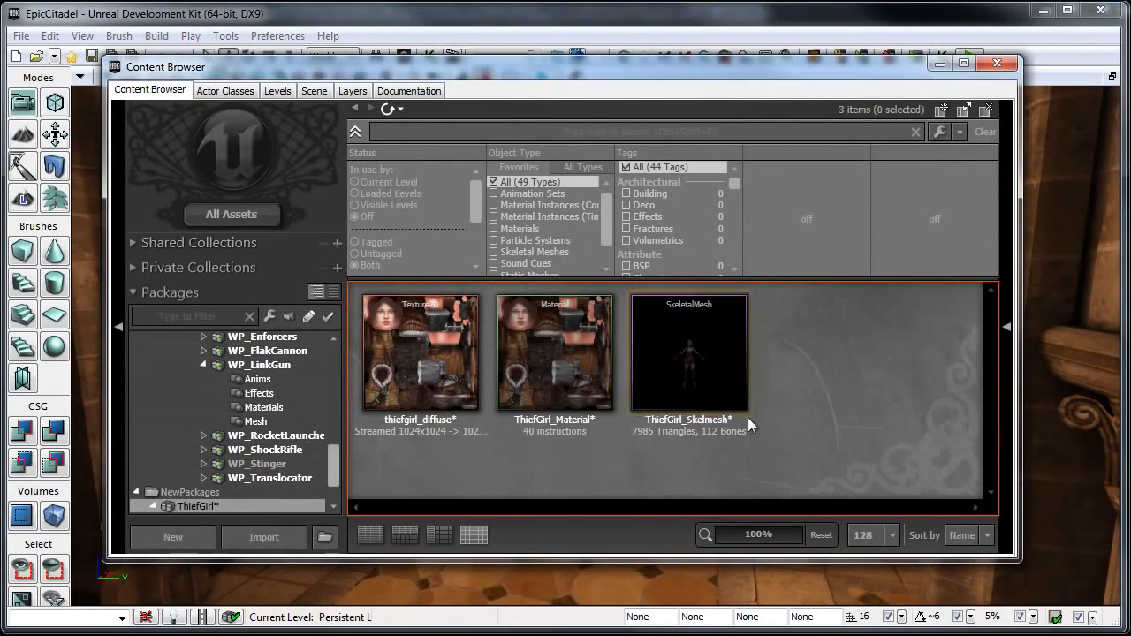
mouse_move(712, 342)
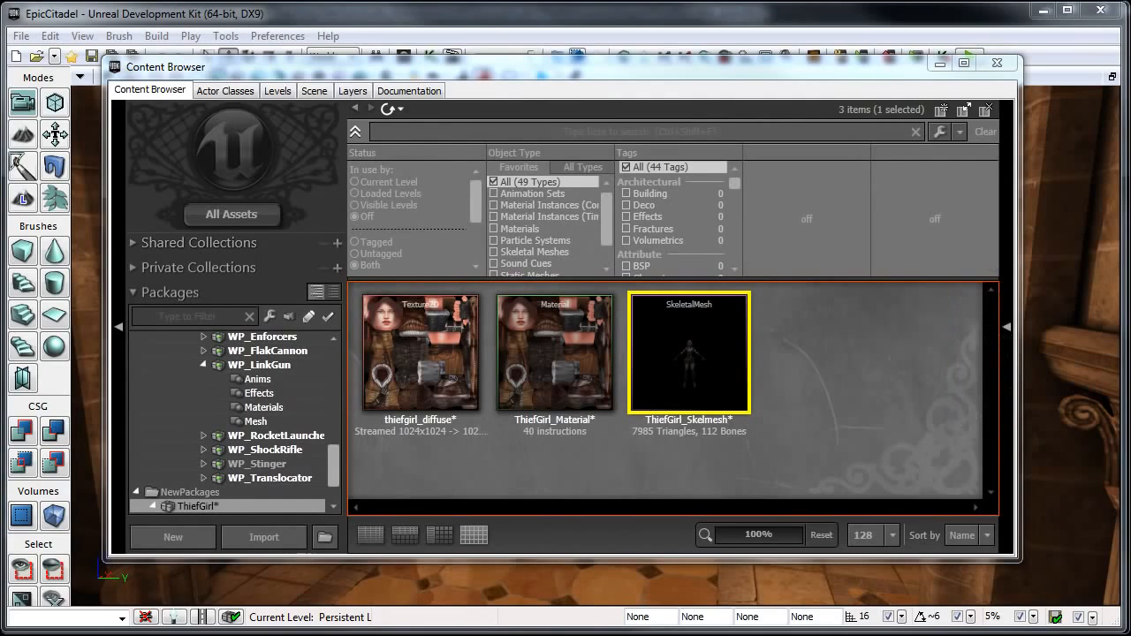
drag(1130, 1, 591, 37)
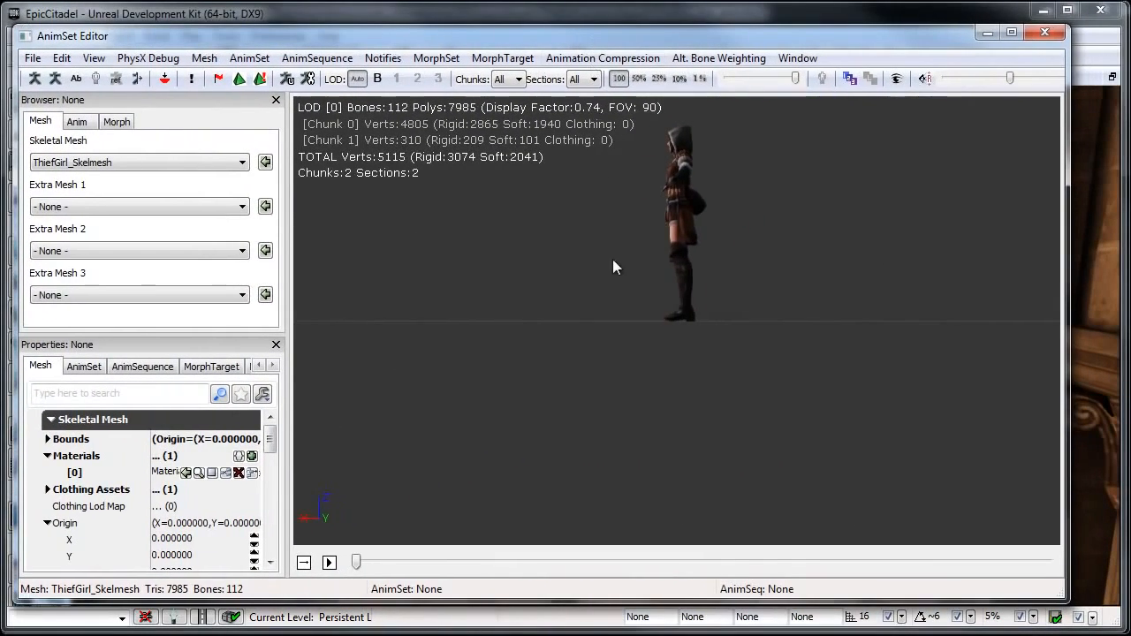
Examine the textured ThiefGirl mesh up close from the front in the AnimSet Editor preview.
drag(612, 259, 815, 342)
right_drag(815, 342, 584, 163)
middle_drag(584, 164, 588, 244)
drag(589, 243, 577, 243)
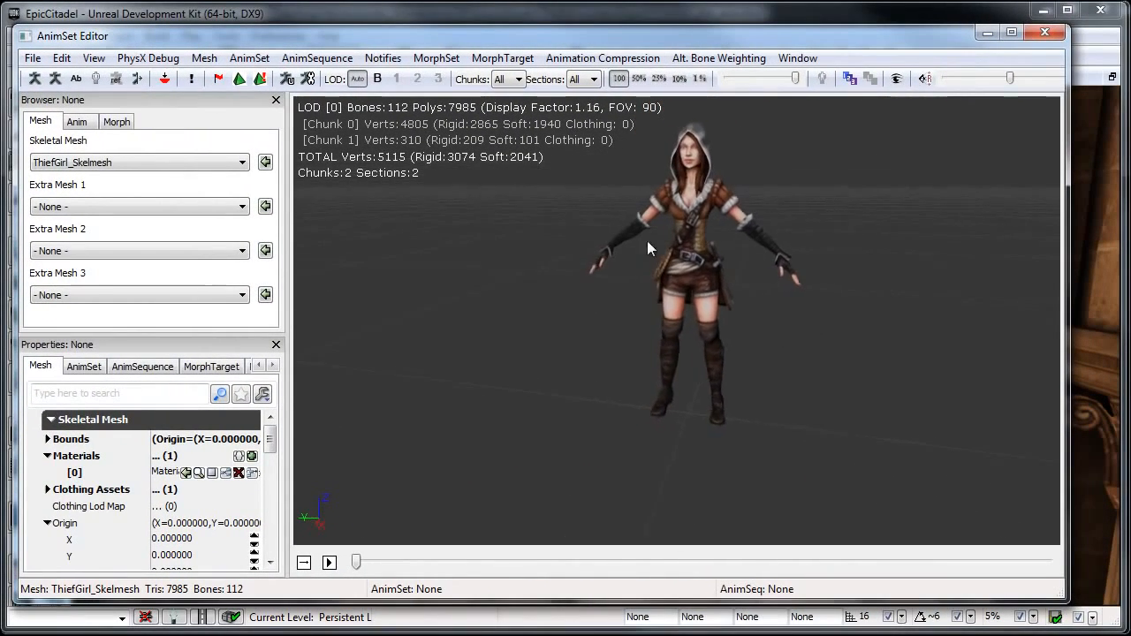
right_drag(577, 243, 580, 240)
middle_drag(580, 240, 578, 259)
drag(578, 259, 574, 228)
right_drag(574, 228, 572, 250)
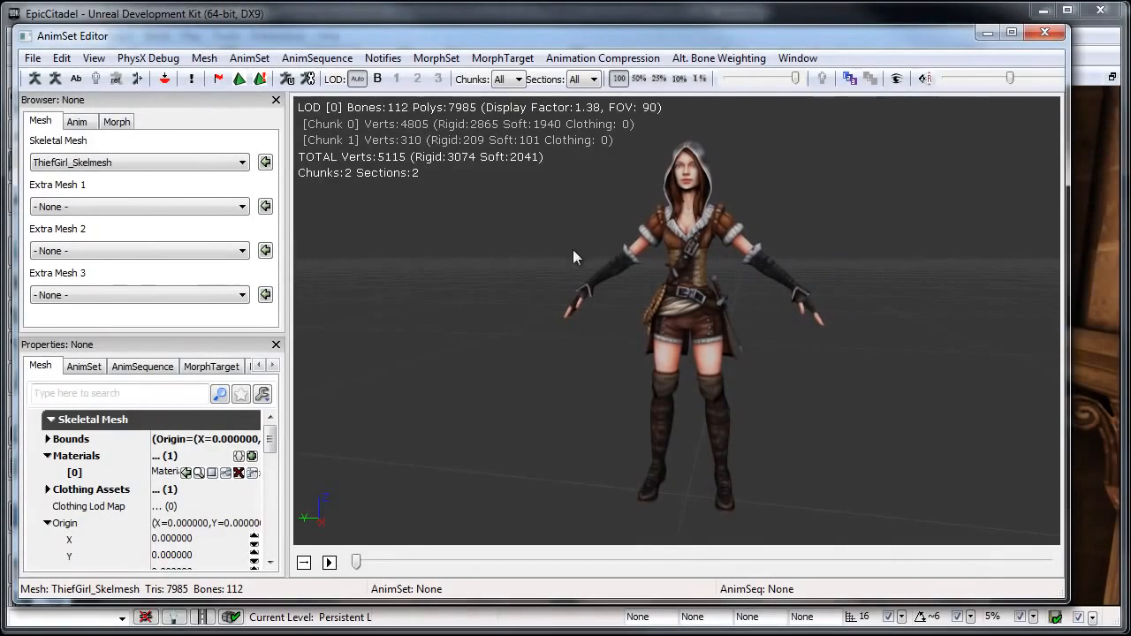
Show the skeleton's bones over the ThiefGirl mesh to inspect them, and hide them again.
click(35, 79)
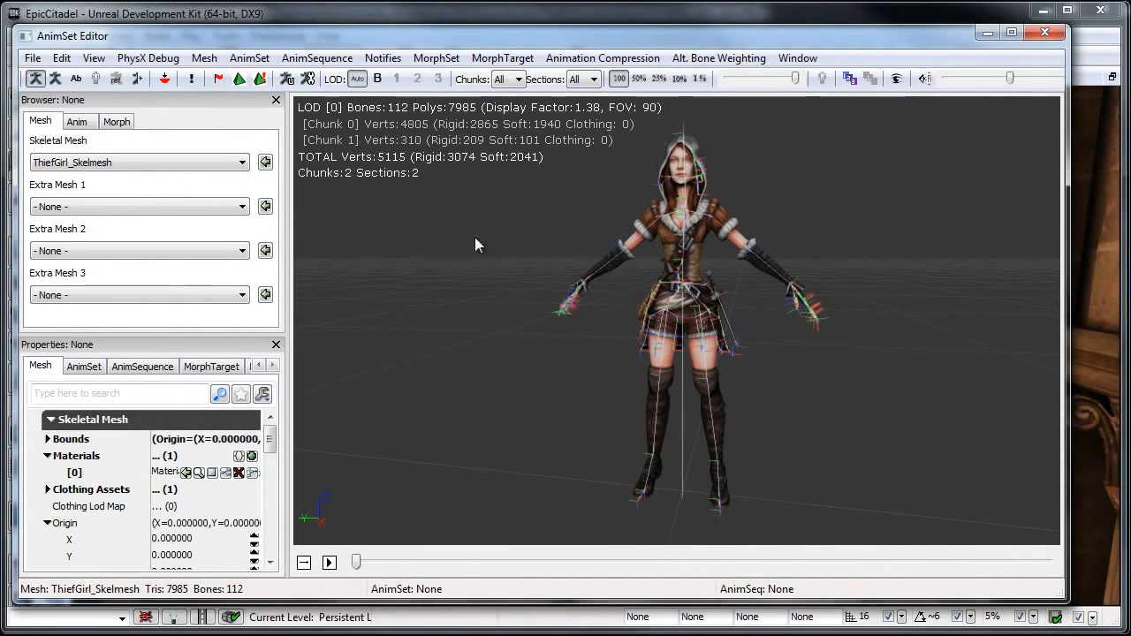
click(37, 80)
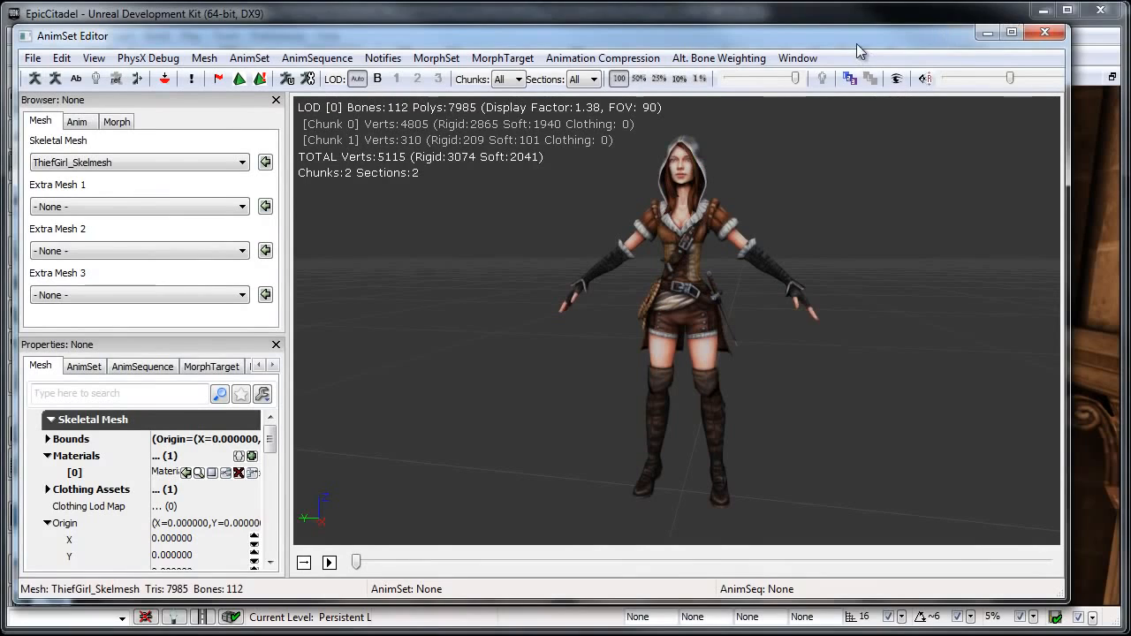
drag(857, 44, 879, 49)
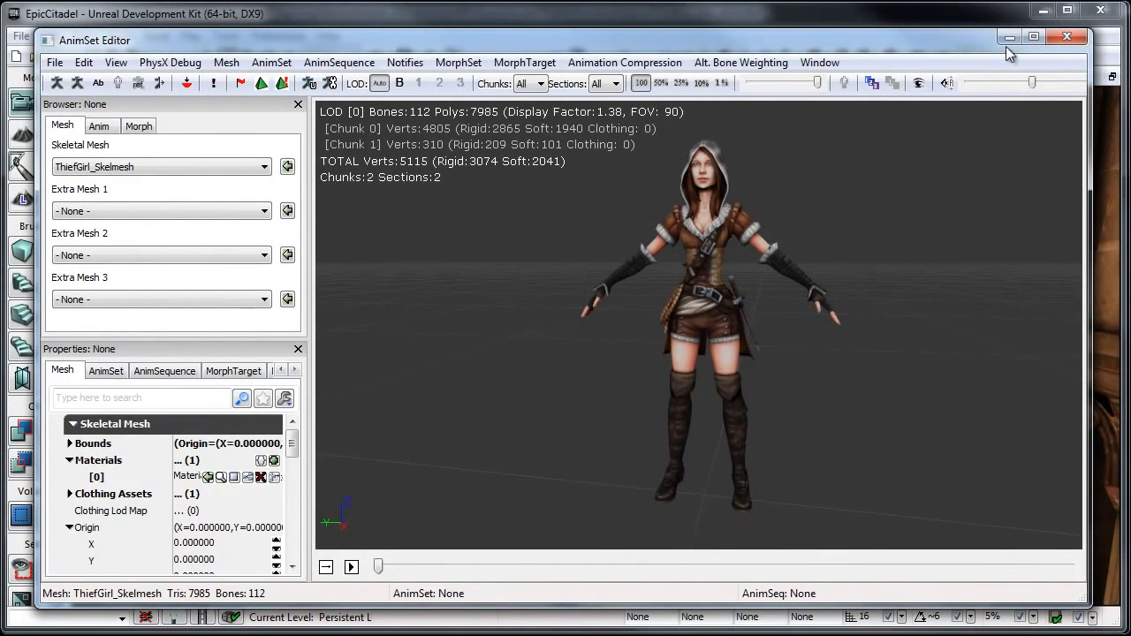
Create a new AnimSet named ThiefGirl_Animset in the ThiefGirl package.
click(1009, 37)
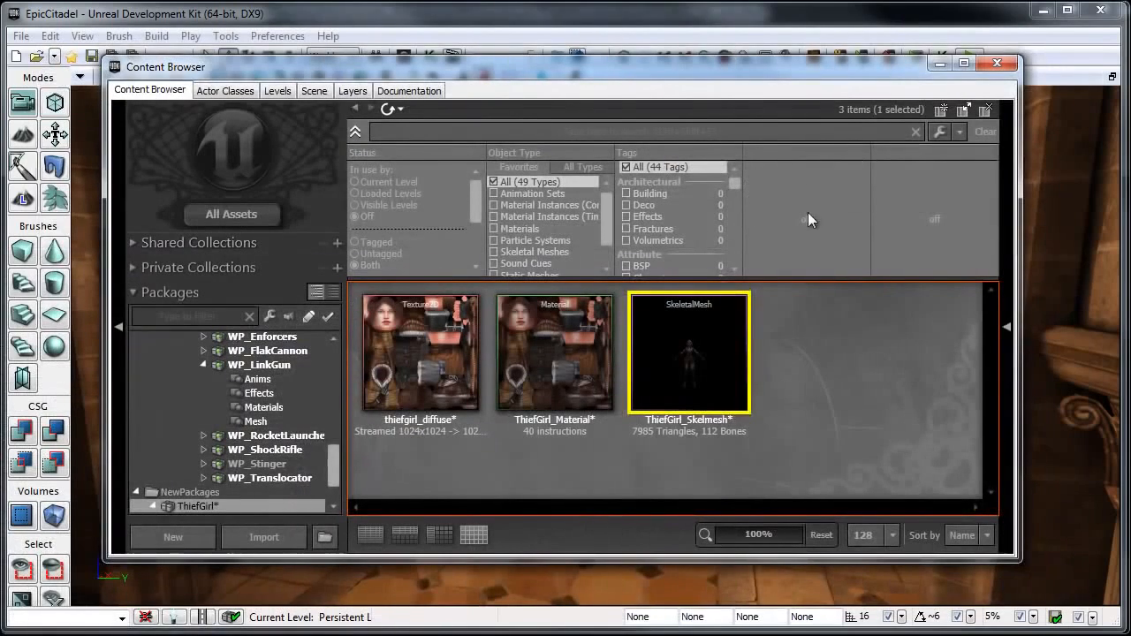
click(827, 387)
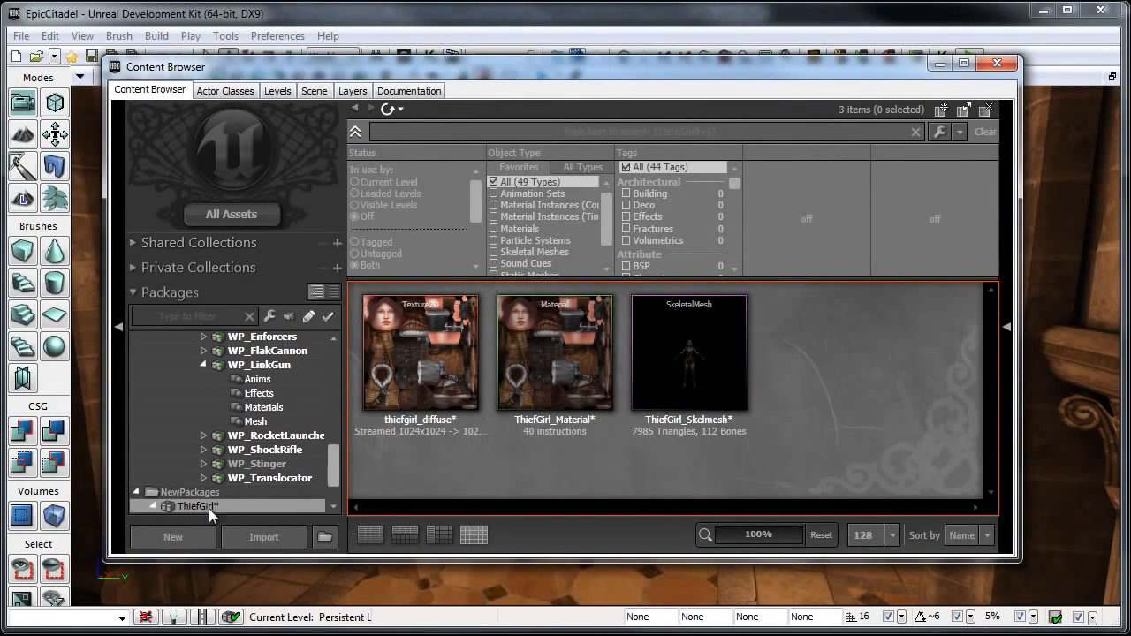
drag(334, 469, 335, 480)
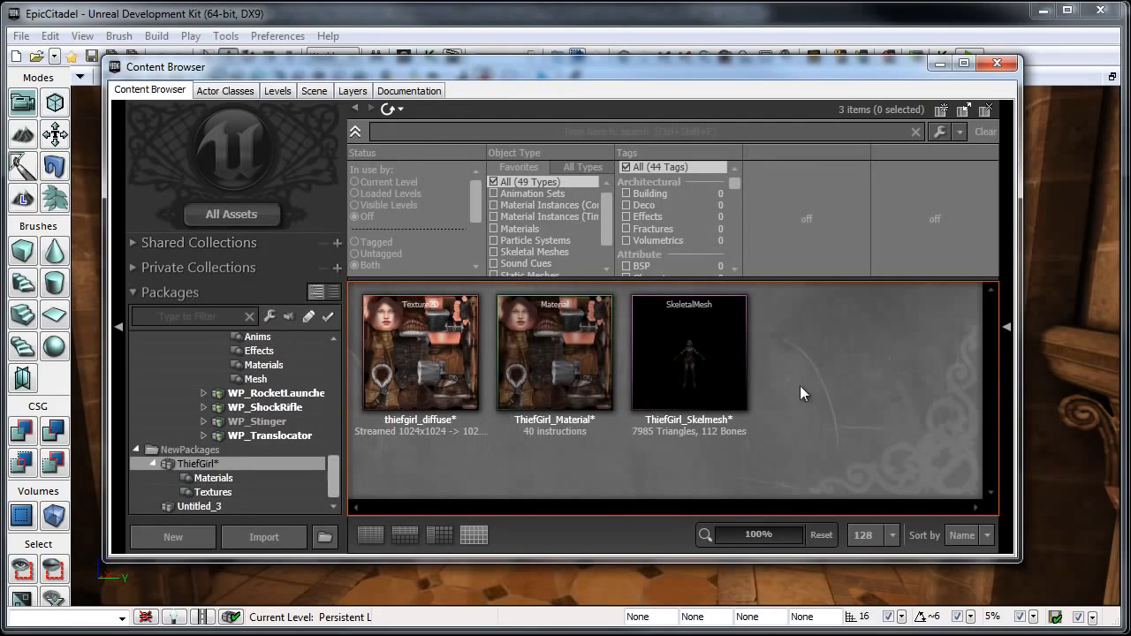
right_click(840, 385)
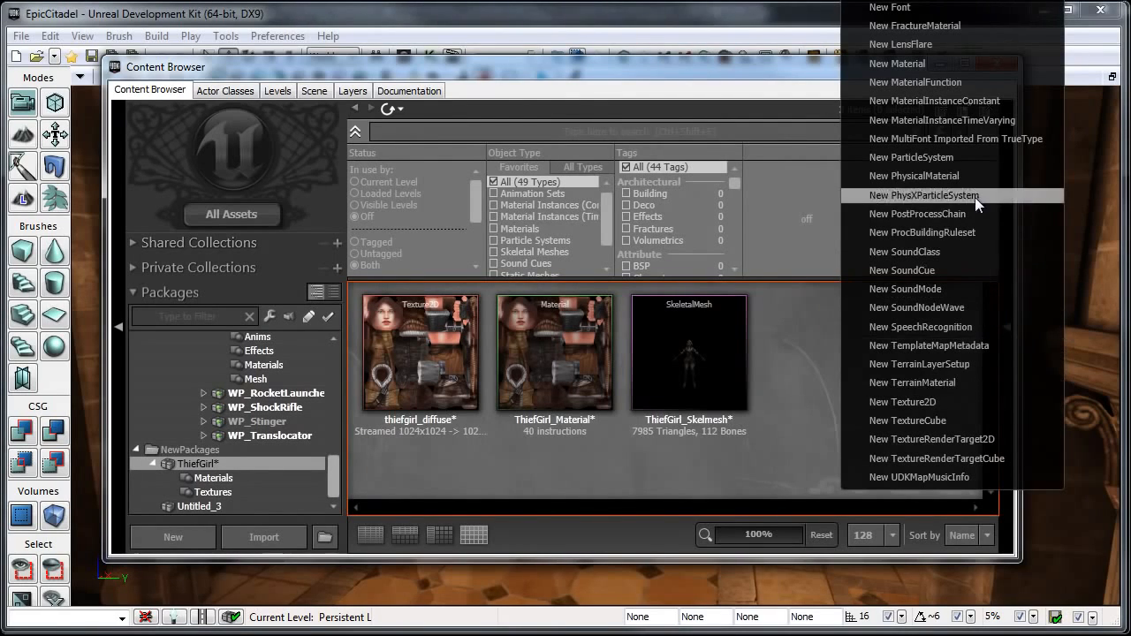
right_click(791, 478)
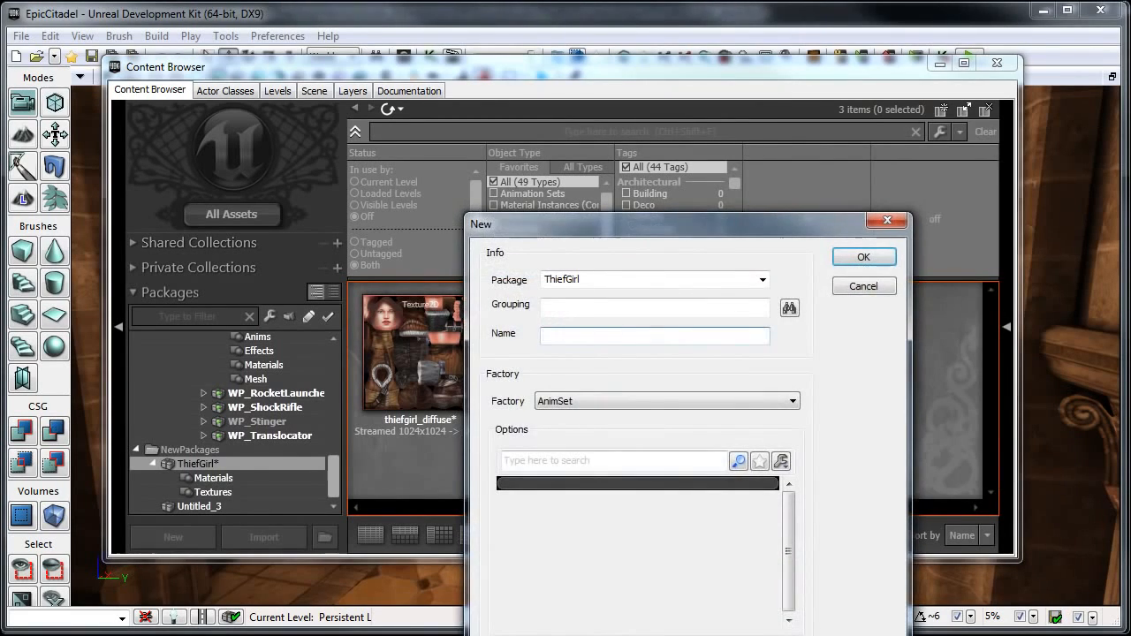
drag(709, 232, 695, 153)
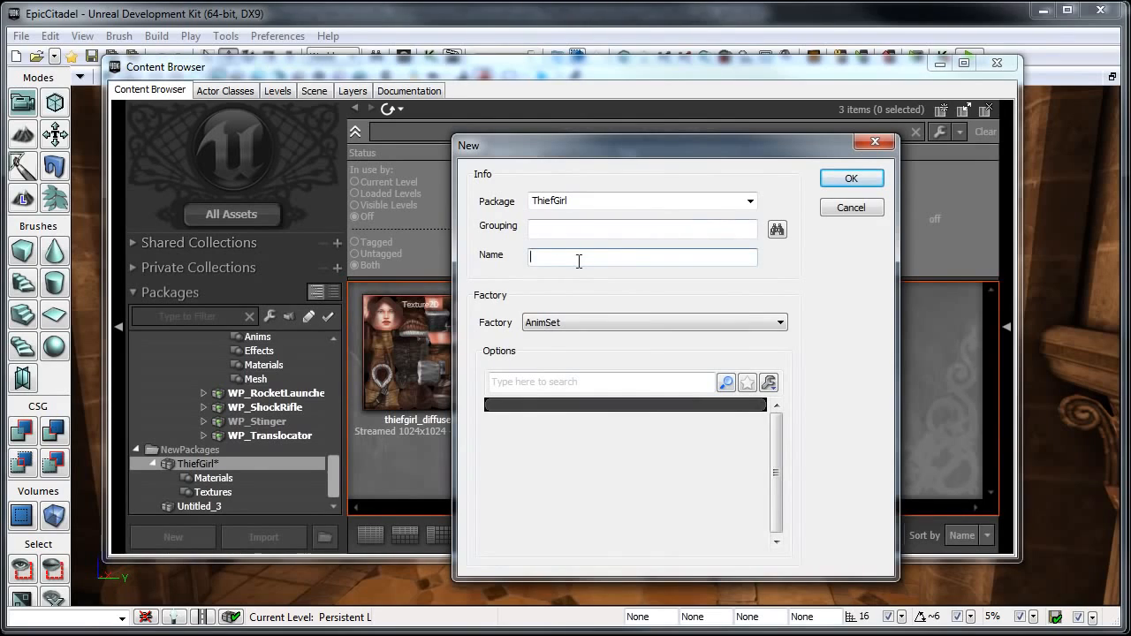
text(ThiefGirl_Animset)
click(841, 175)
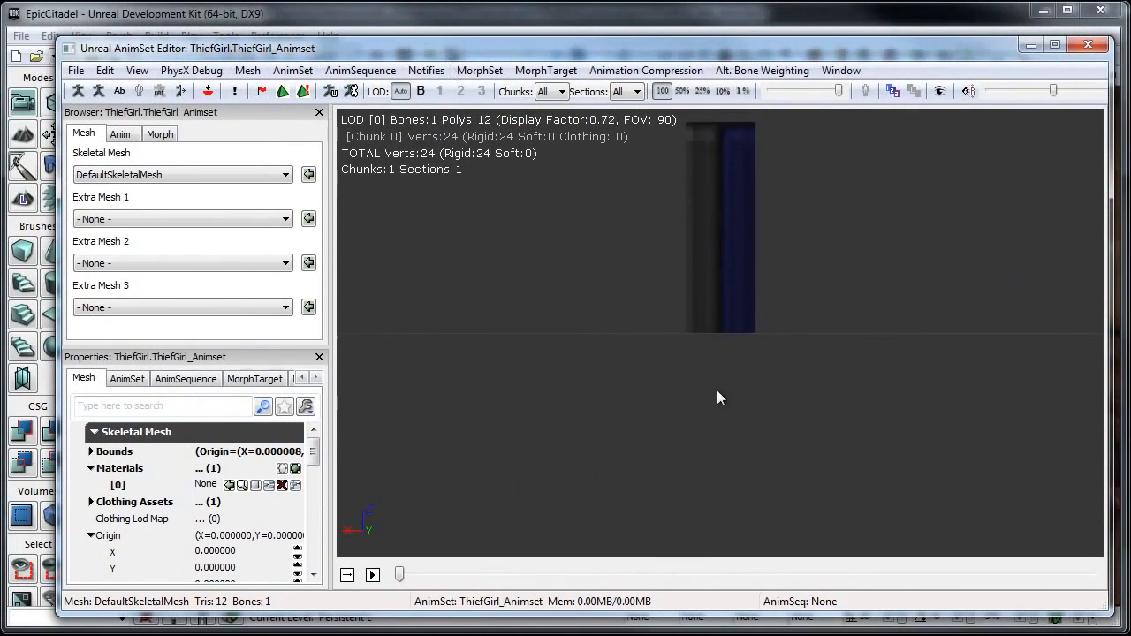
Assign ThiefGirl_Skelmesh from the Content Browser as the skeletal mesh for ThiefGirl_Animset.
drag(717, 398, 954, 415)
drag(700, 244, 686, 290)
scroll(698, 302, down, 2)
drag(291, 49, 267, 208)
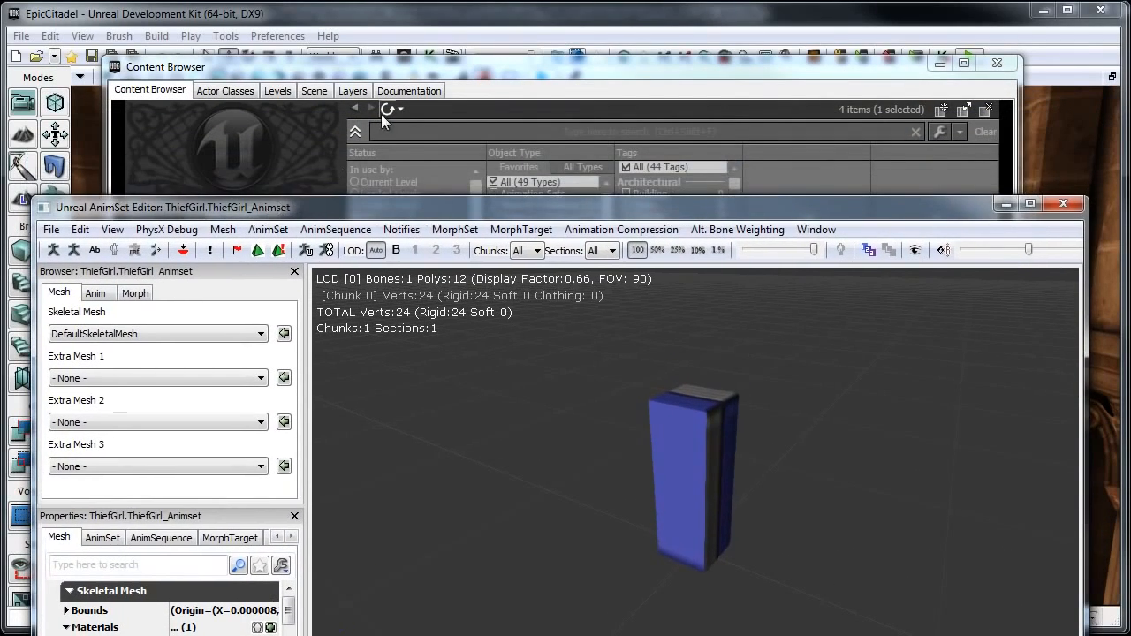
click(494, 69)
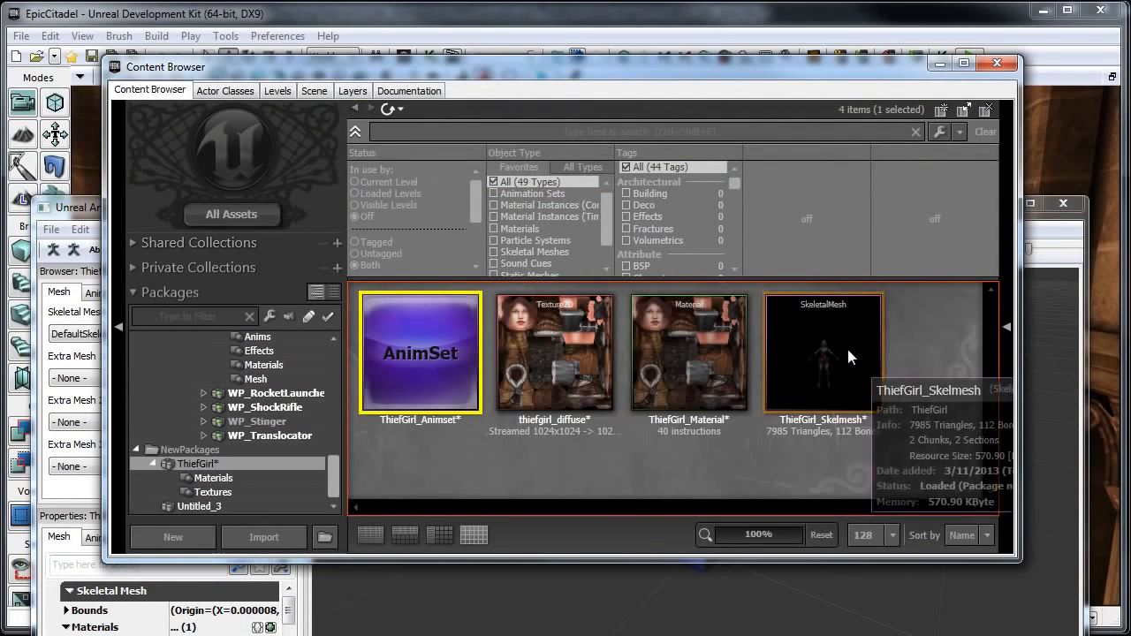
click(823, 340)
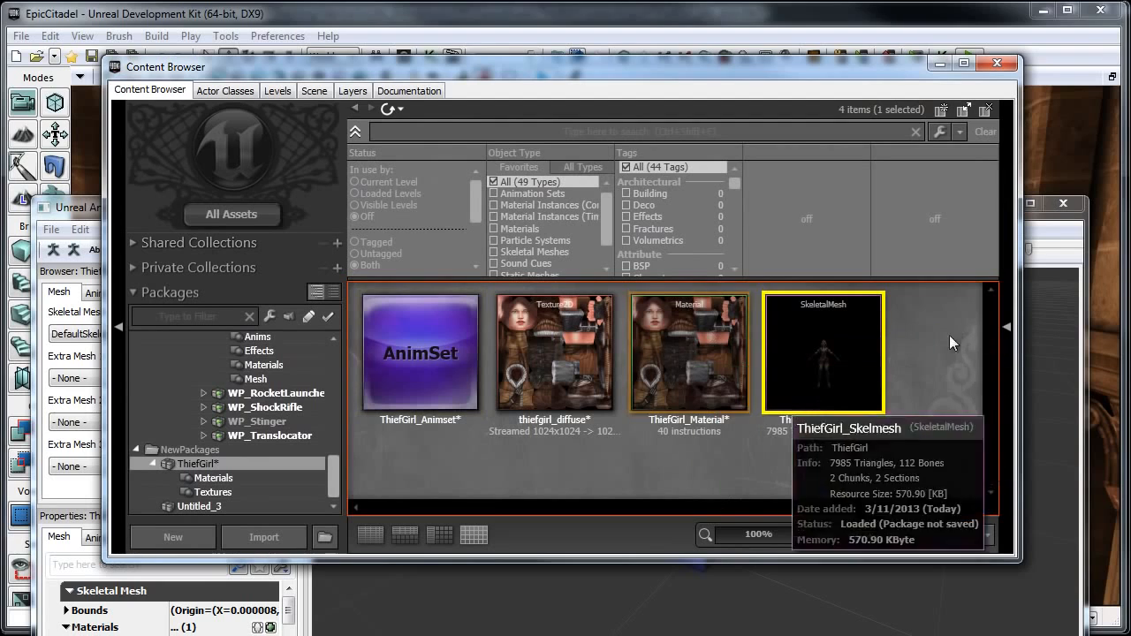
click(1064, 237)
drag(843, 209, 864, 51)
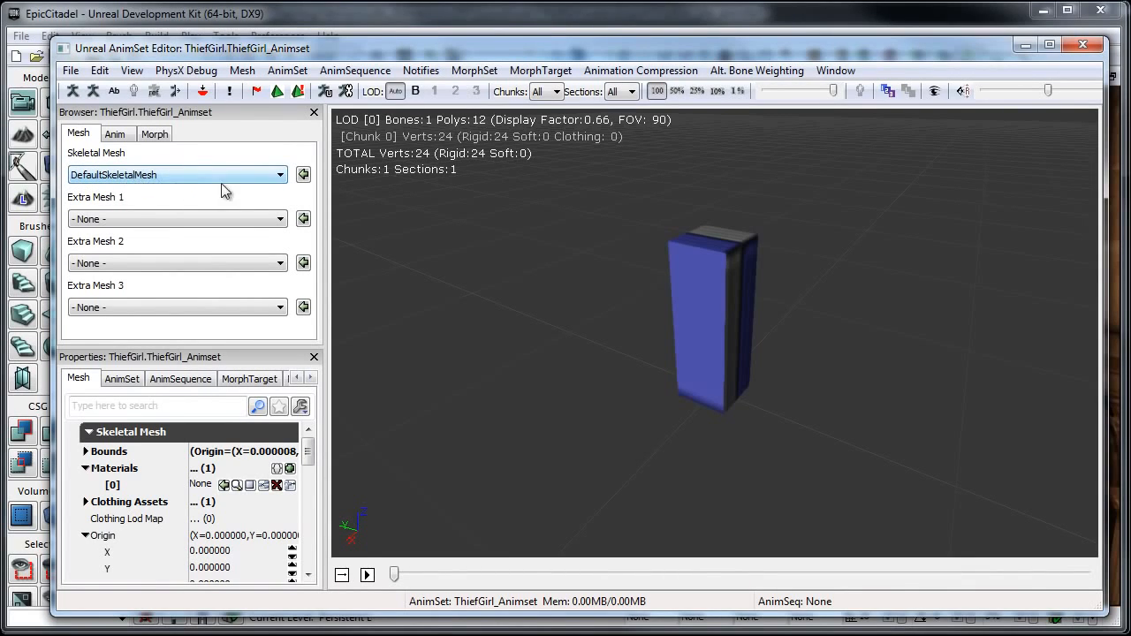
click(303, 175)
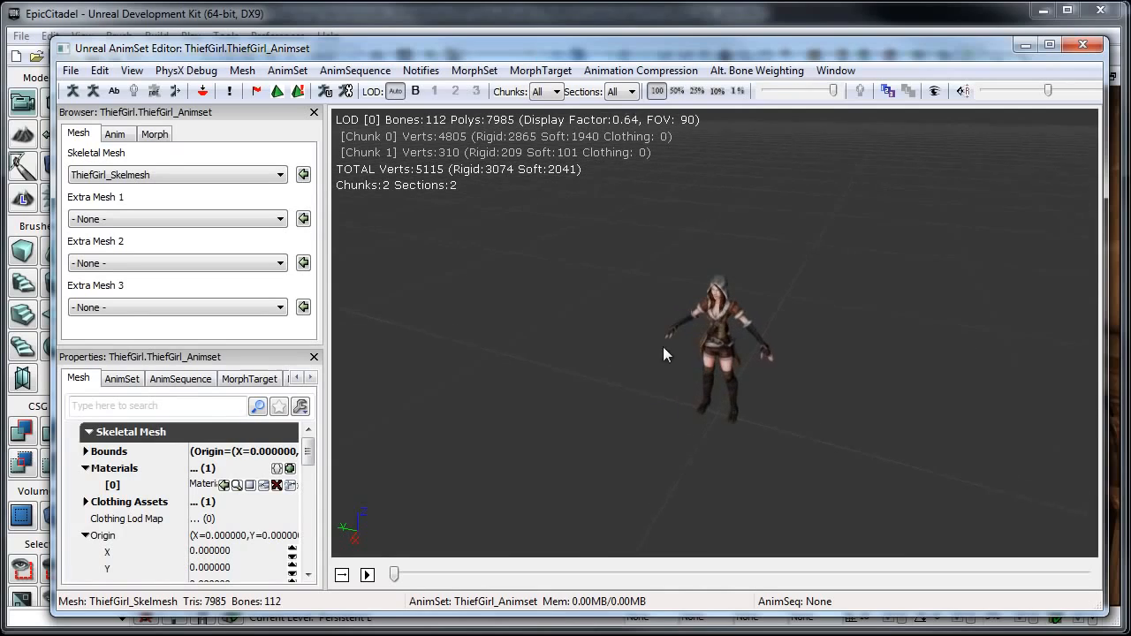
Import the FBX animation ThiefGirl_Idle.fbx from the Scenefiles Export folder into the AnimSet.
drag(661, 294, 807, 289)
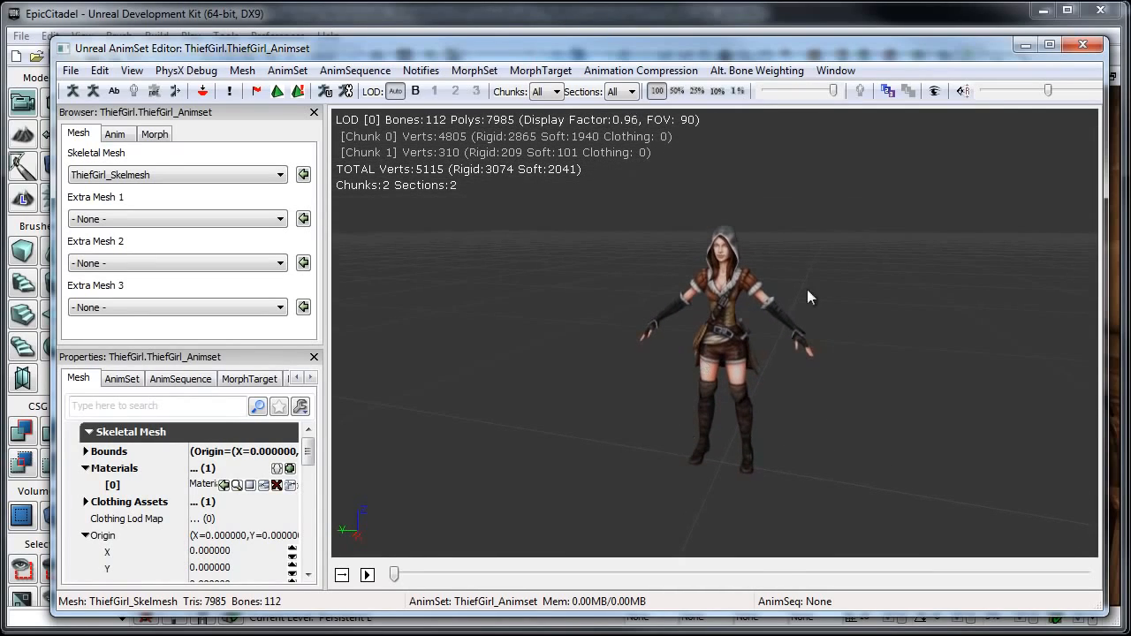
mouse_move(660, 412)
right_down()
mouse_move(653, 387)
mouse_move(651, 419)
right_up()
drag(651, 419, 635, 411)
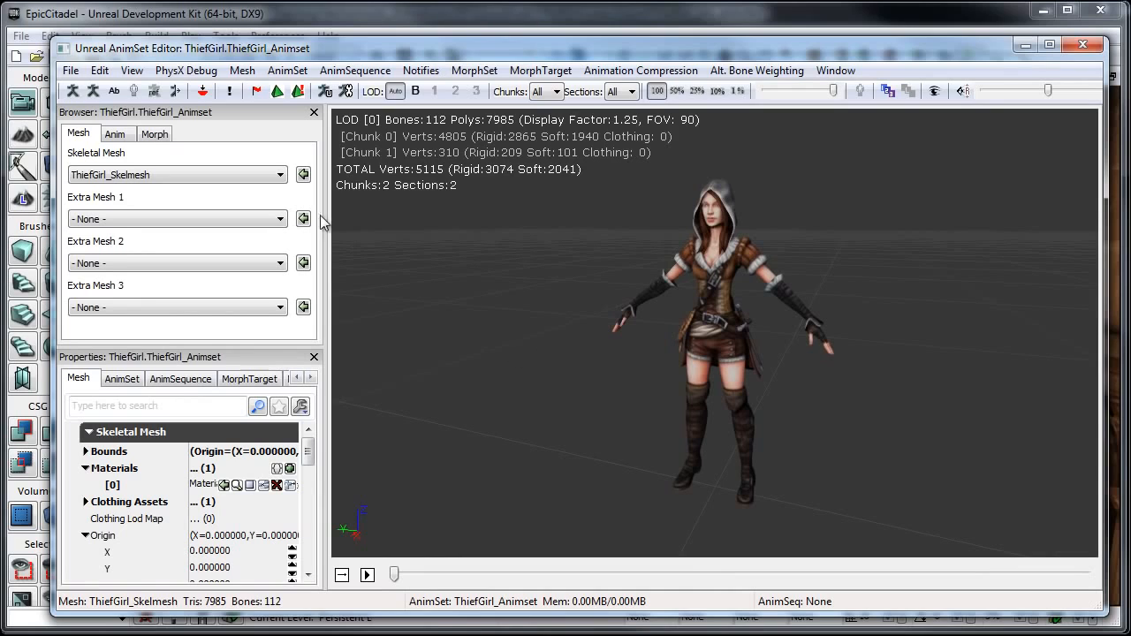
click(70, 70)
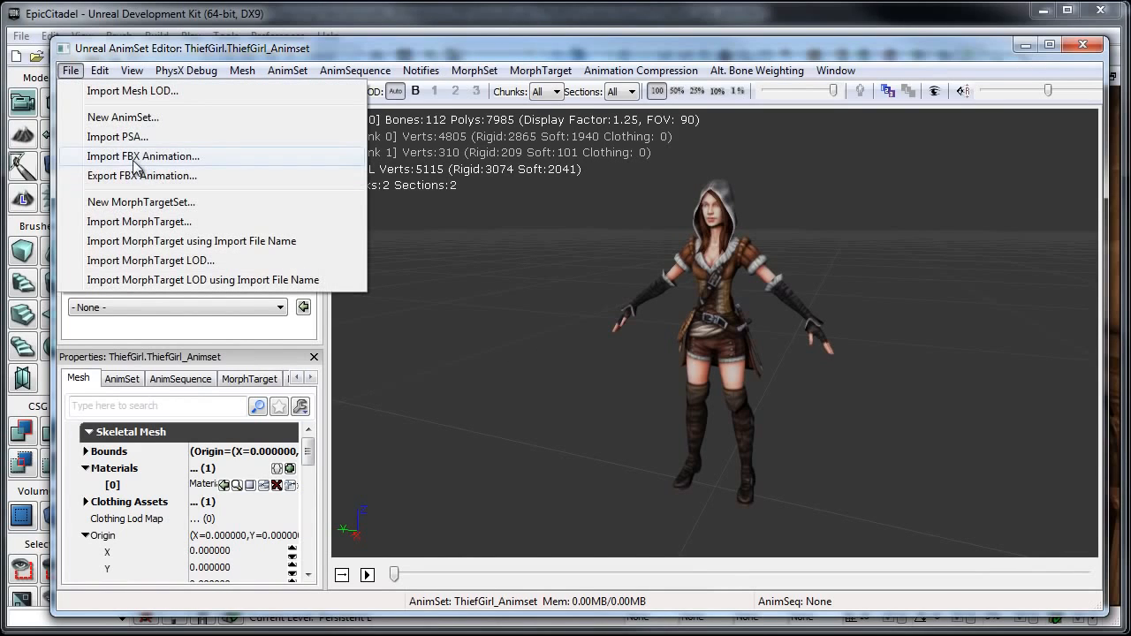
click(196, 166)
click(188, 121)
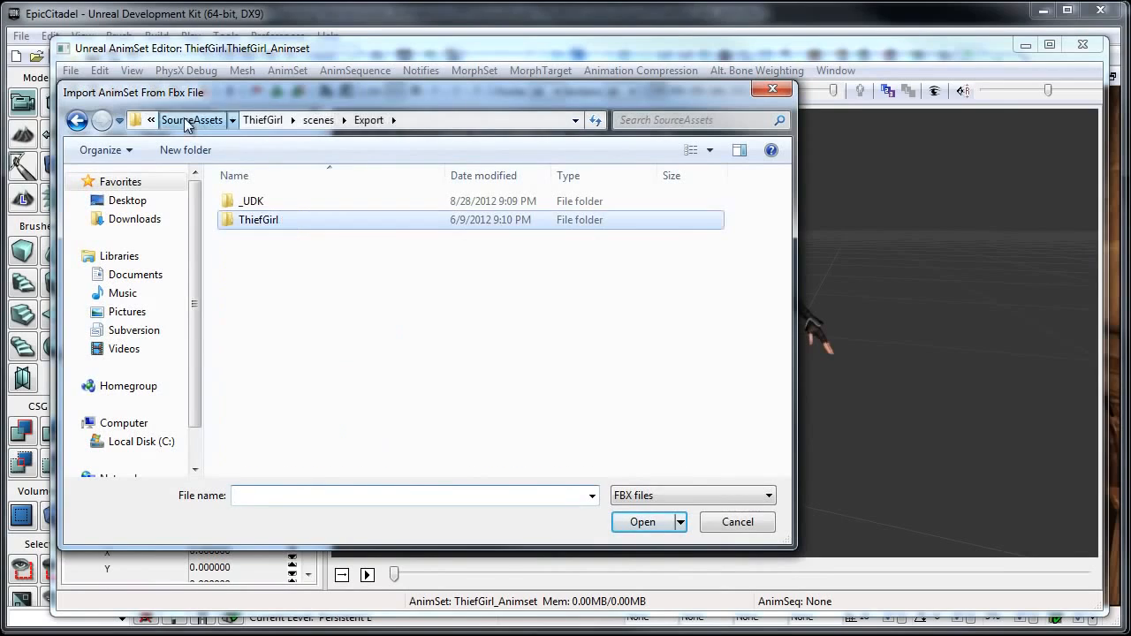
click(244, 123)
double_click(322, 372)
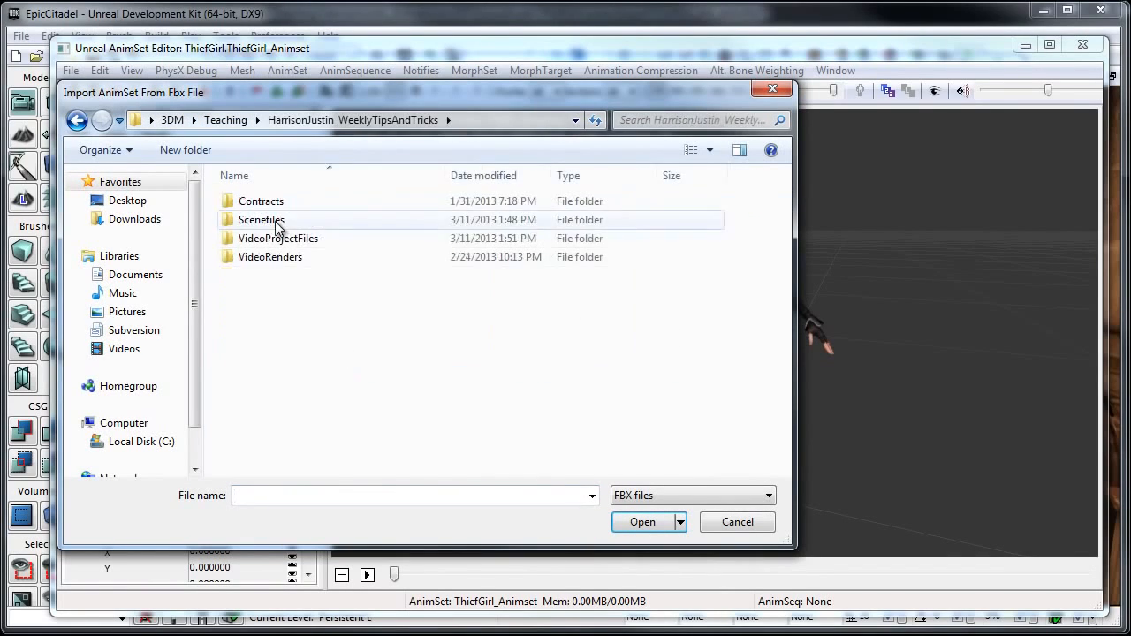
double_click(277, 220)
double_click(295, 241)
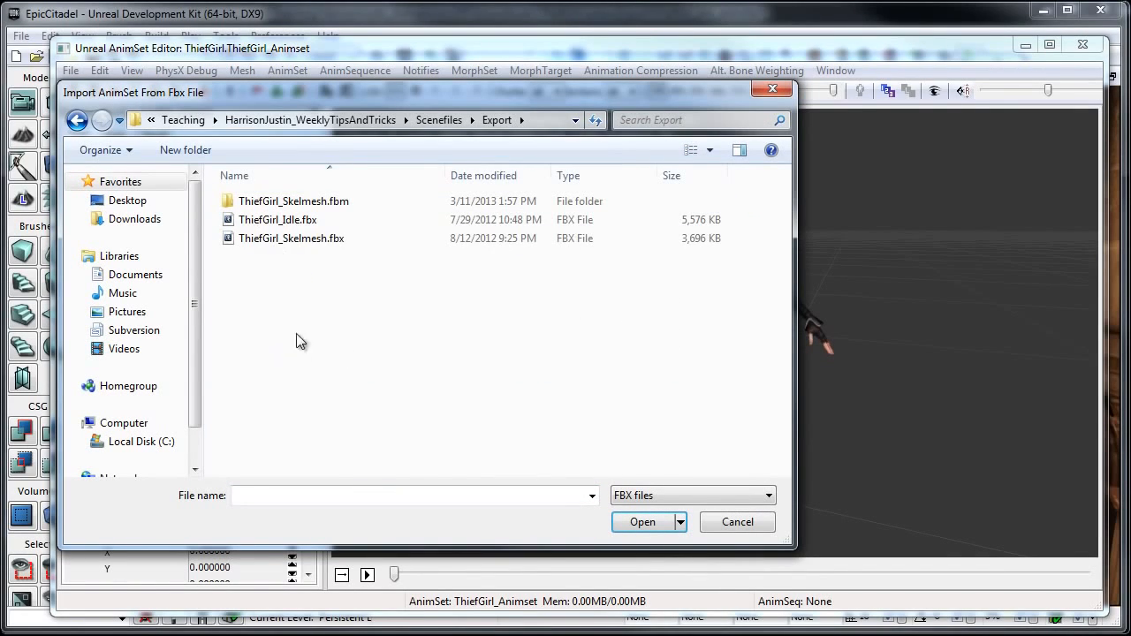
click(314, 220)
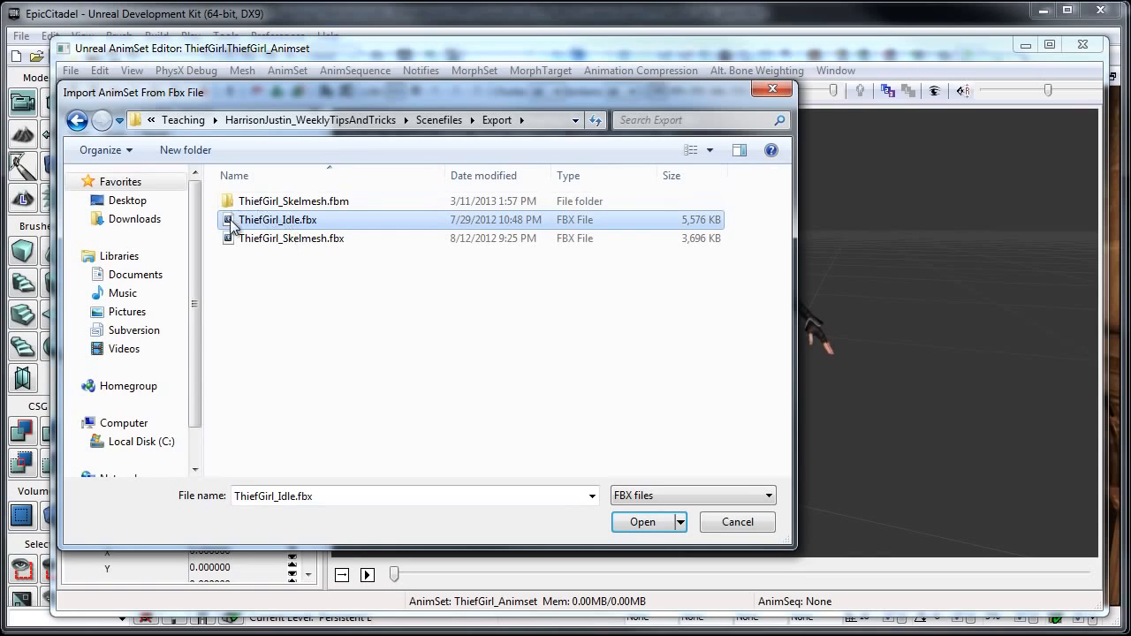
click(655, 525)
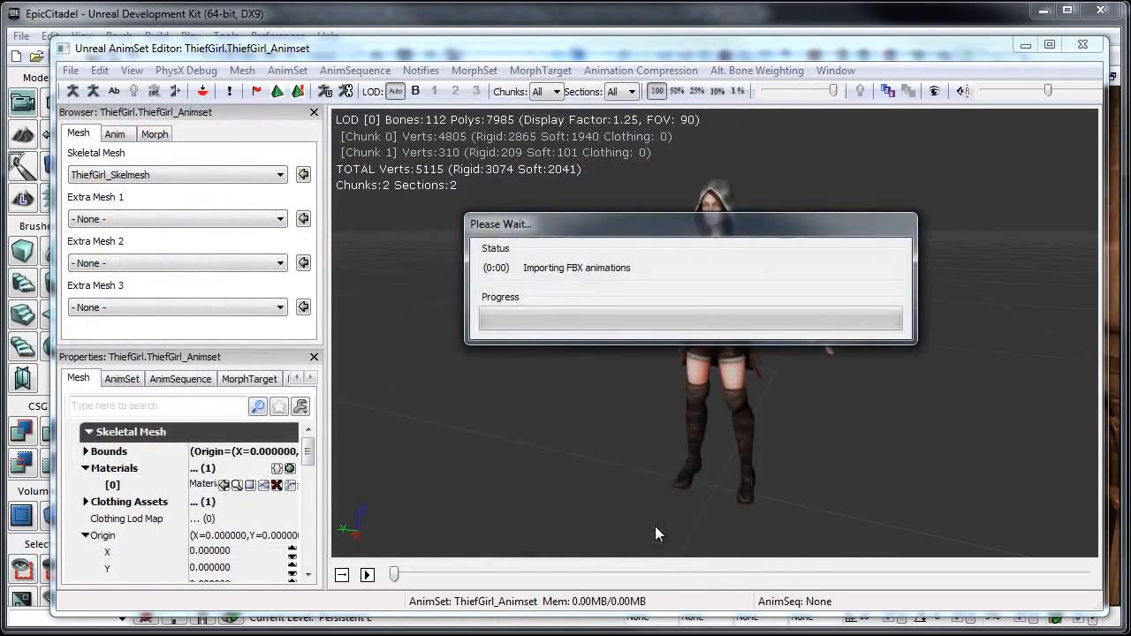
Scrub slightly into the idle animation and examine the character's feet up close.
drag(688, 419, 617, 459)
mouse_move(394, 576)
mouse_down()
mouse_move(1048, 606)
mouse_move(458, 594)
mouse_move(973, 585)
mouse_move(413, 575)
mouse_up()
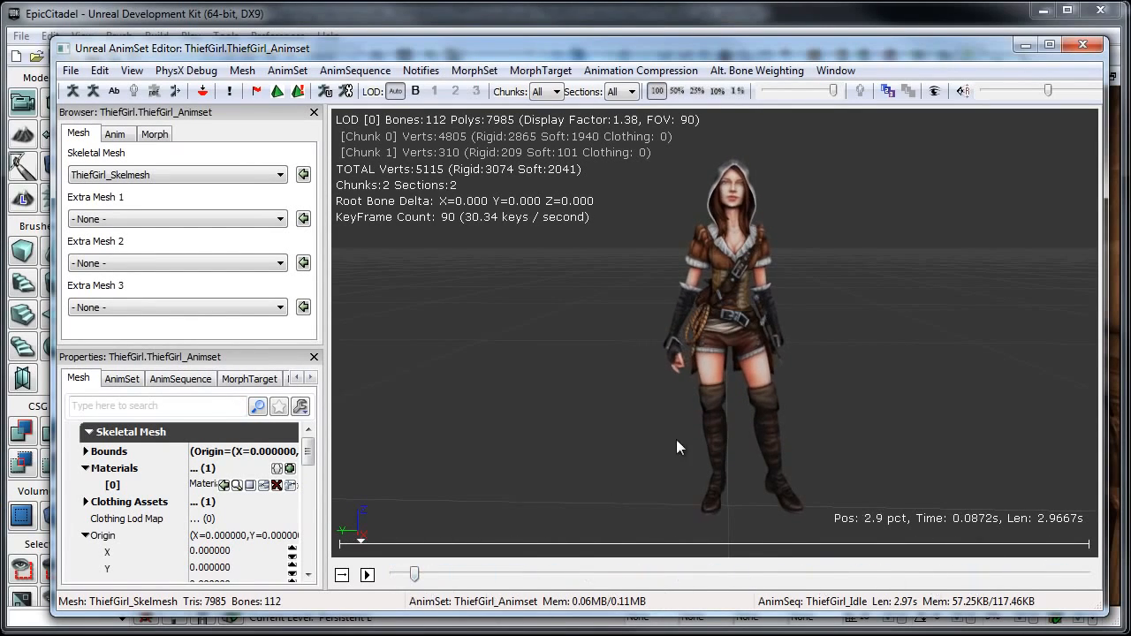
scroll(672, 427, up, 10)
middle_drag(666, 427, 726, 358)
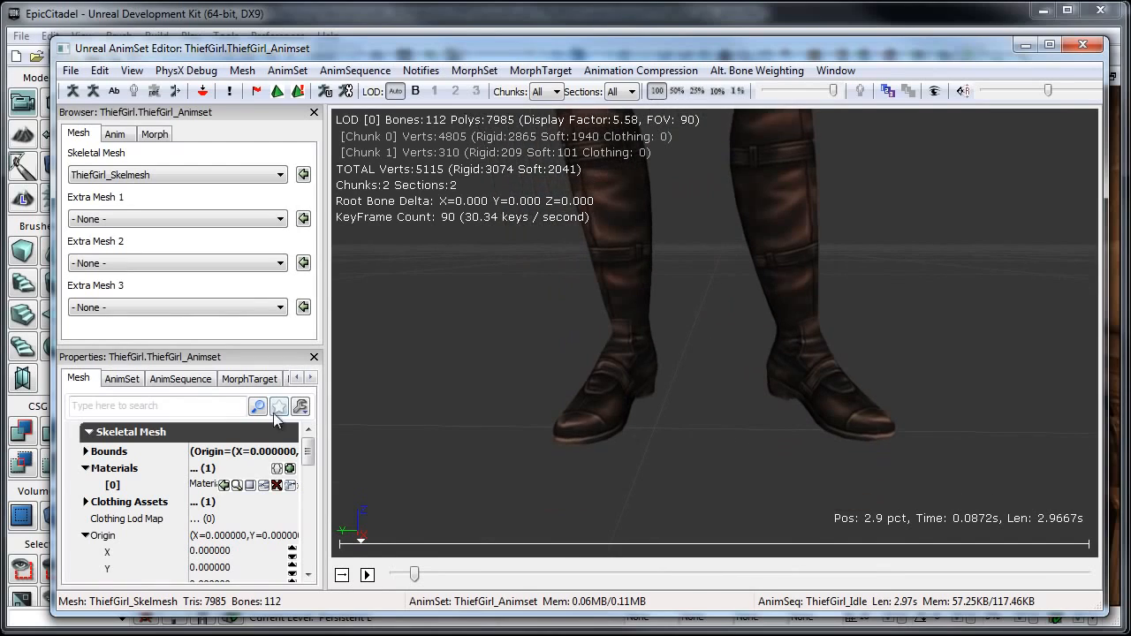
Display the AnimSet's properties and view the character's legs in the preview.
click(122, 380)
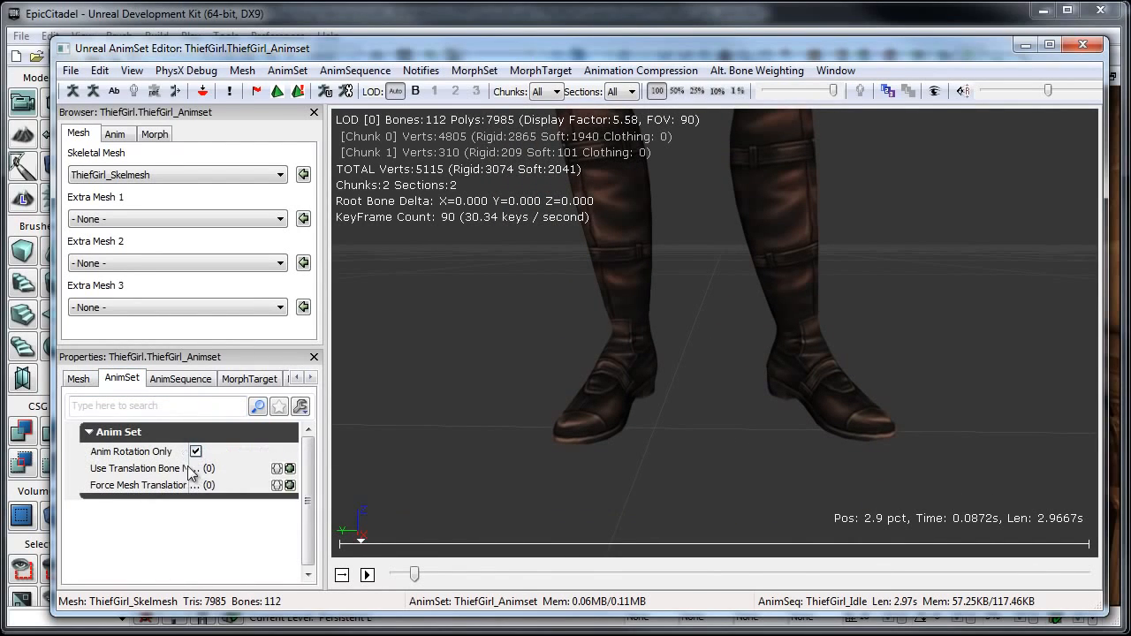
scroll(635, 350, down, 3)
middle_drag(638, 333, 646, 347)
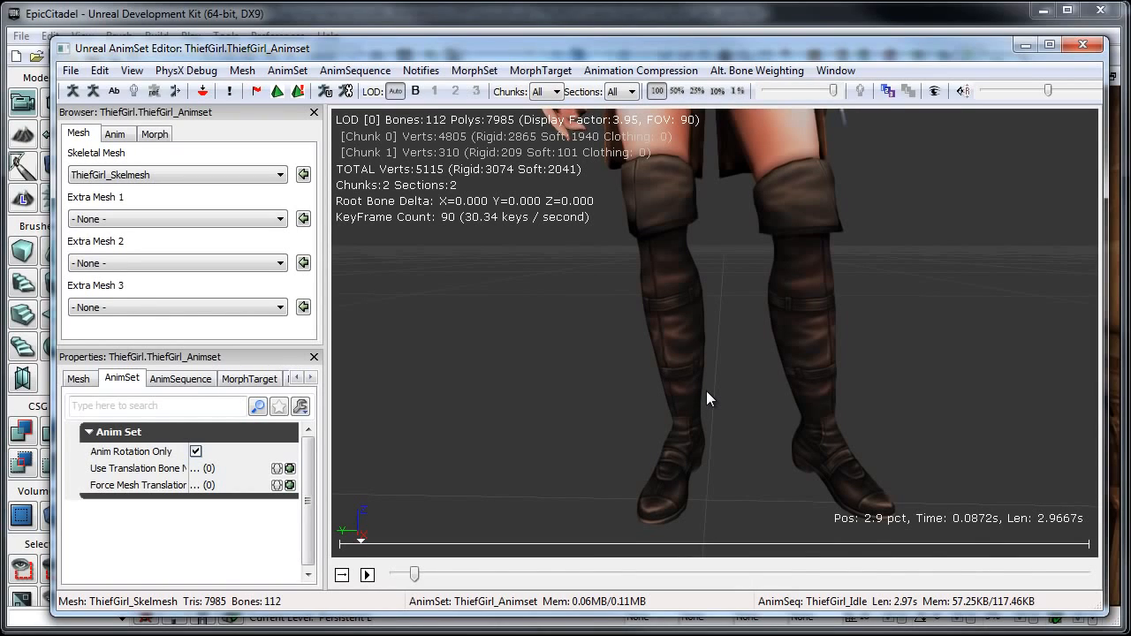
scroll(726, 311, down, 2)
middle_drag(726, 310, 735, 334)
Show the bones over the mesh, inspect the feet up close, and scrub further into the idle animation.
click(73, 91)
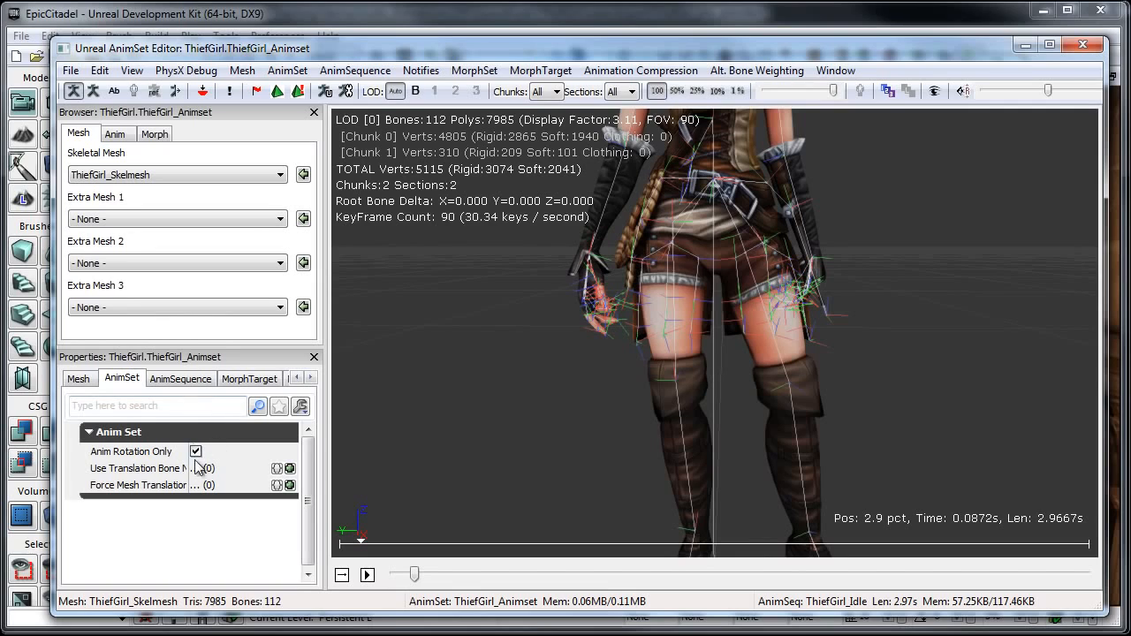
middle_drag(724, 232, 705, 401)
scroll(719, 366, up, 2)
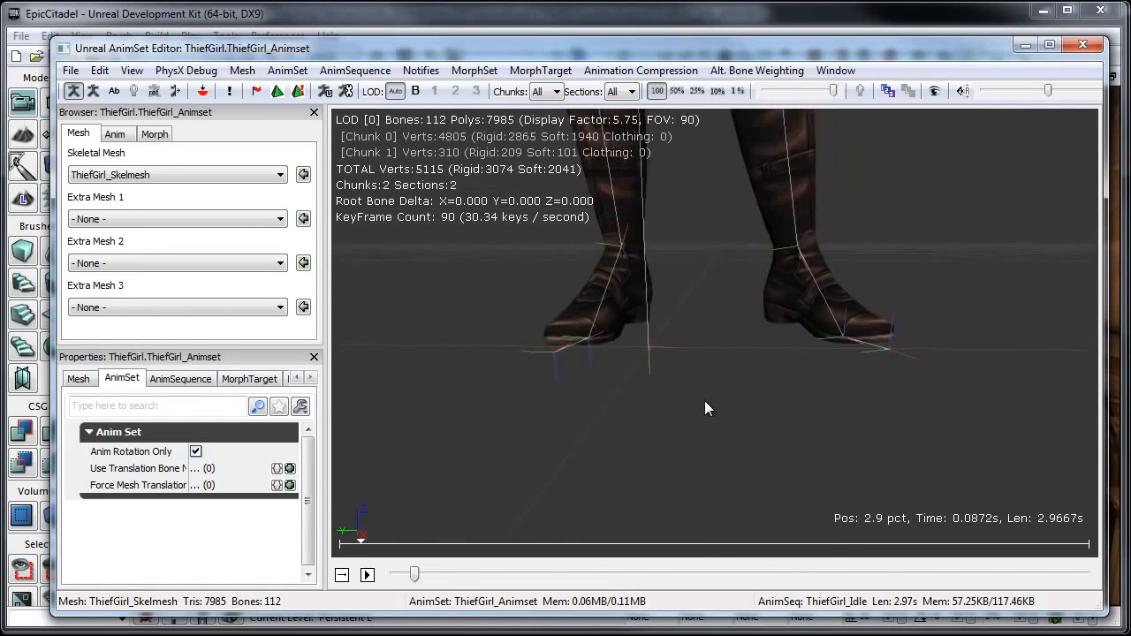
scroll(704, 400, up, 4)
middle_drag(717, 356, 646, 471)
drag(415, 579, 449, 579)
Turn off Anim Rotation Only for ThiefGirl_Animset.
scroll(669, 416, down, 5)
middle_drag(669, 409, 691, 295)
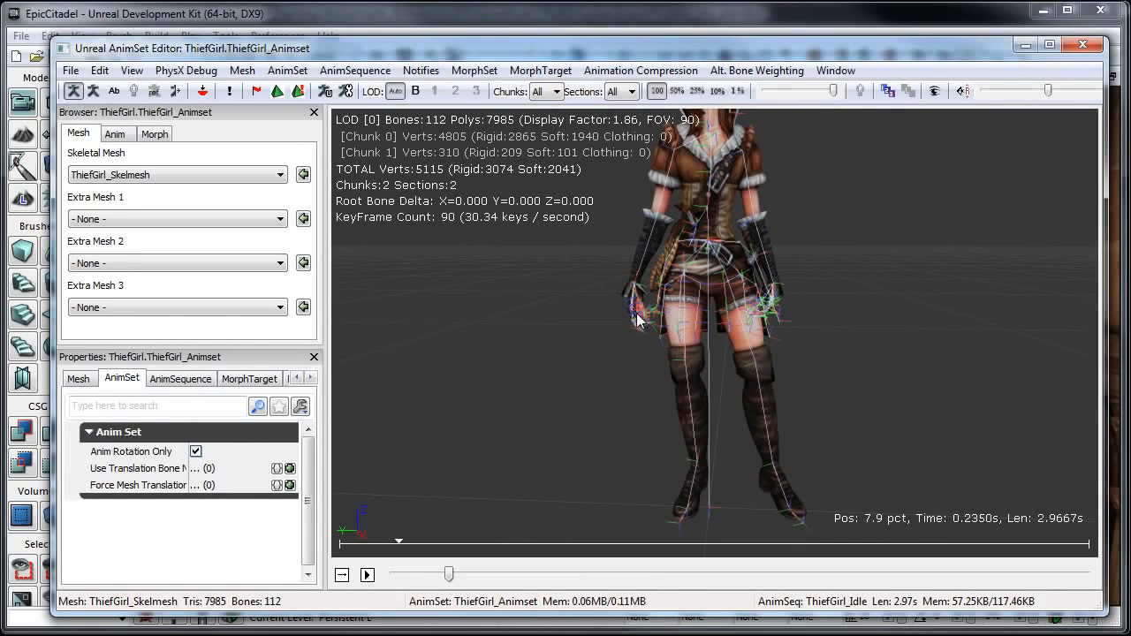
click(196, 452)
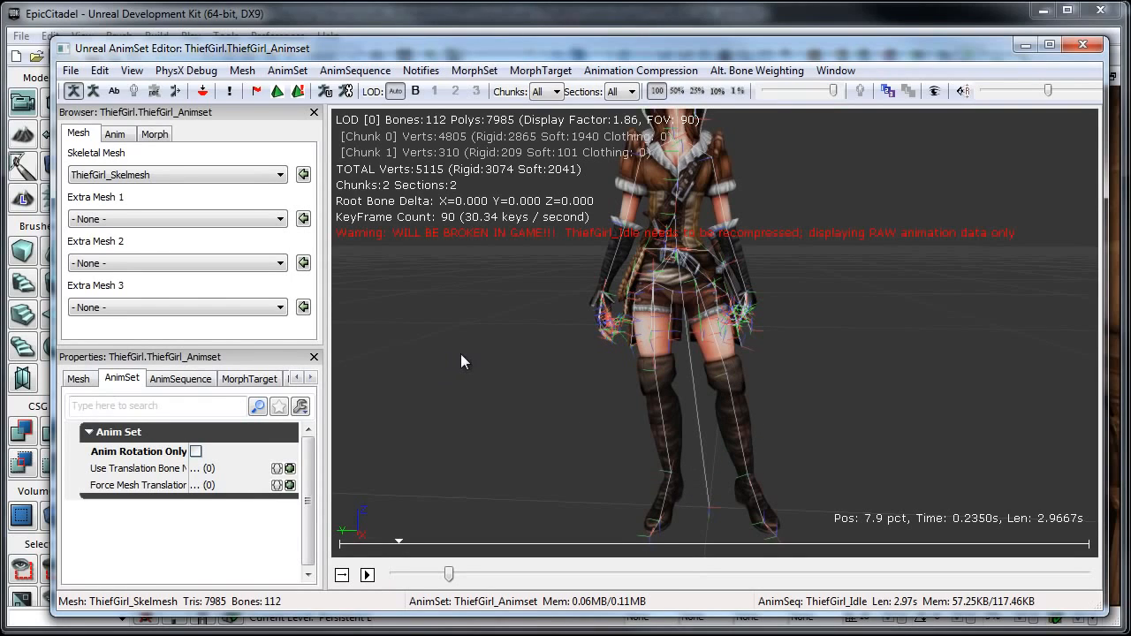
scroll(463, 353, down, 5)
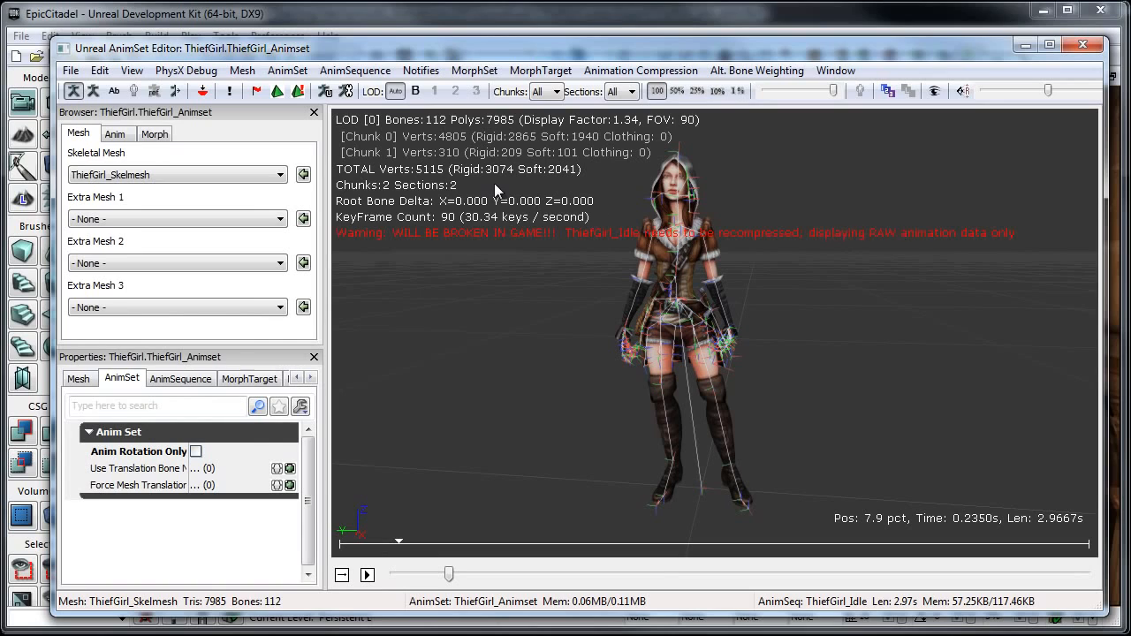
Open the animation compression settings and choose the Remove Trivial Keys algorithm.
click(624, 72)
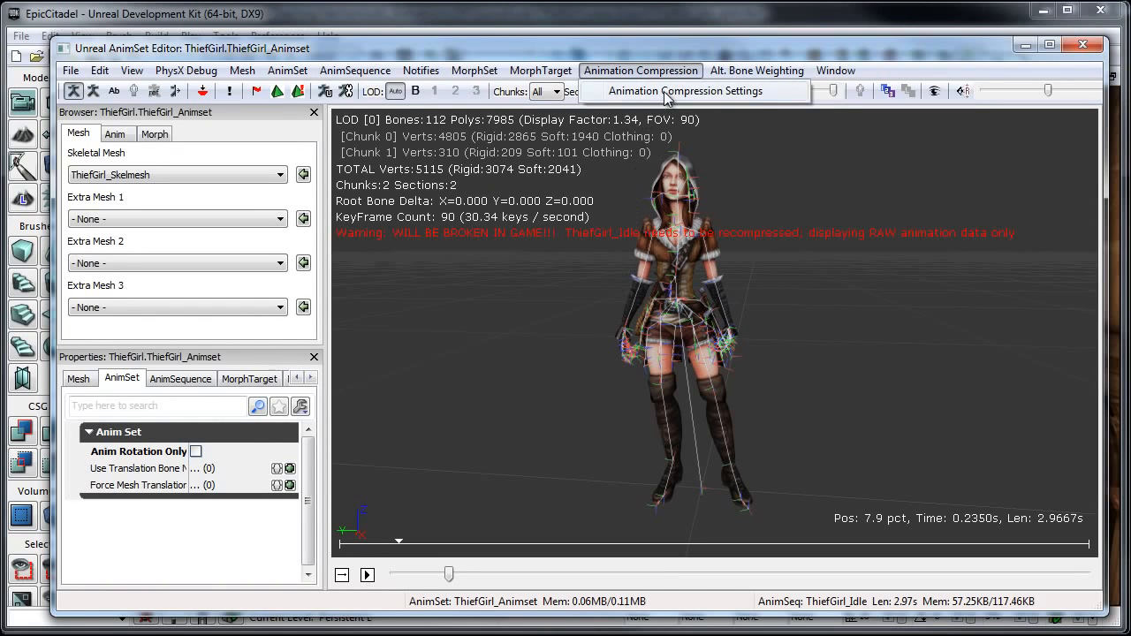
click(665, 92)
drag(395, 0, 464, 103)
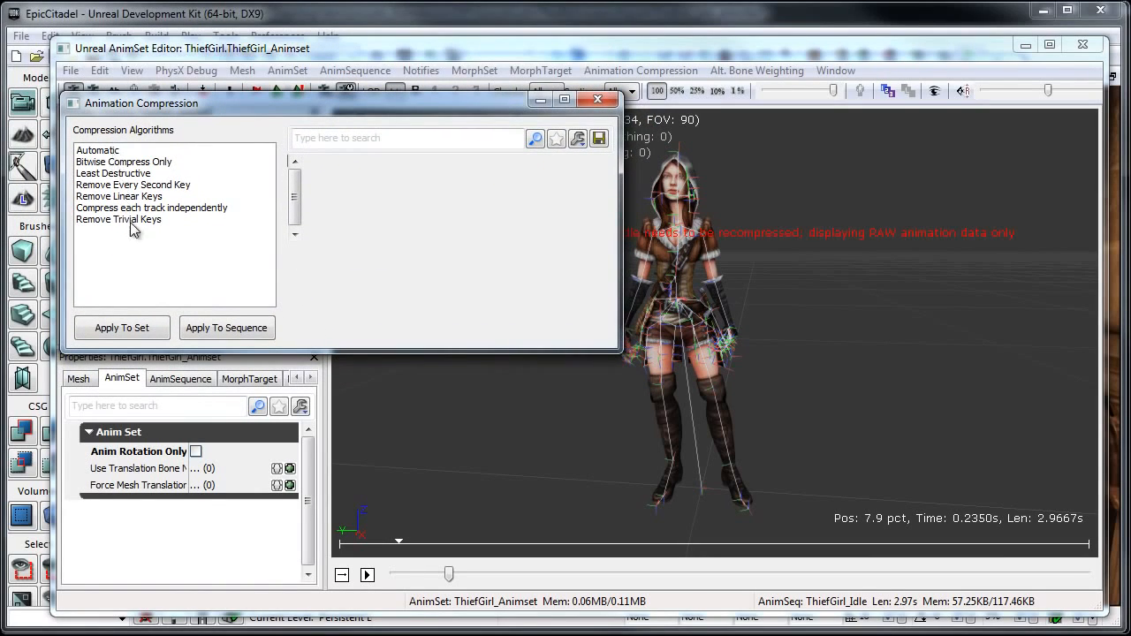
drag(266, 110, 272, 133)
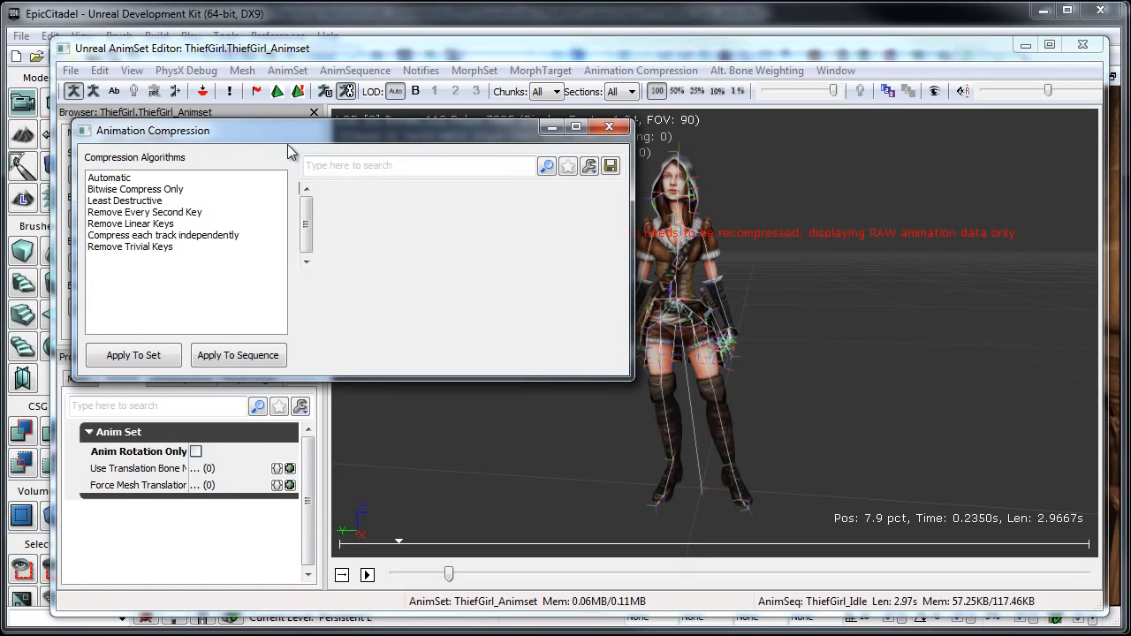
drag(288, 145, 296, 154)
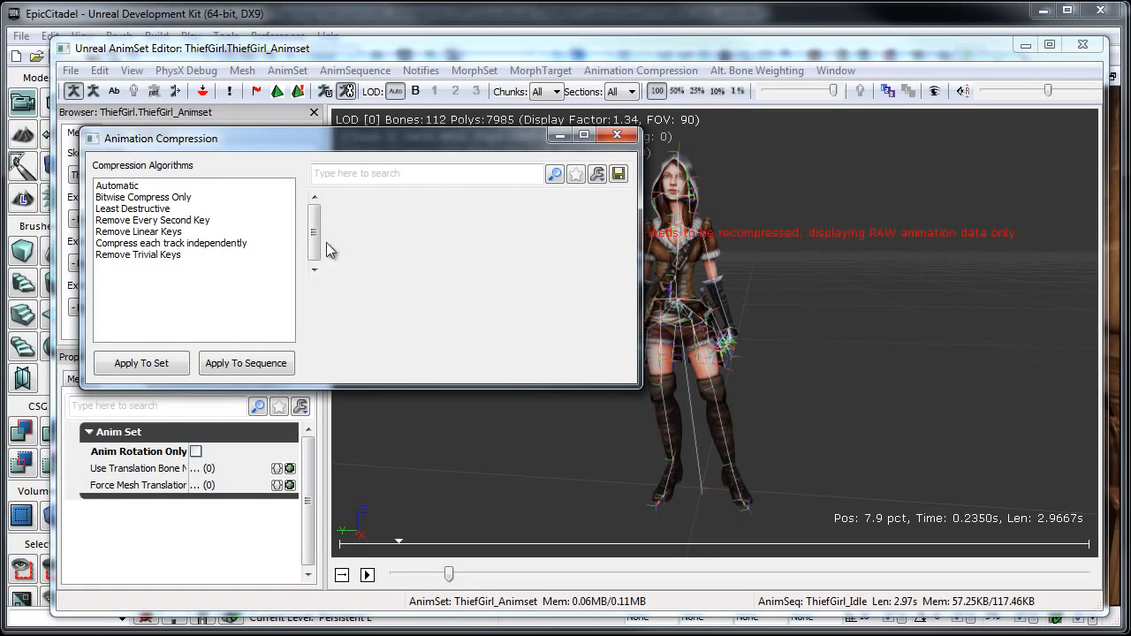
key(Down)
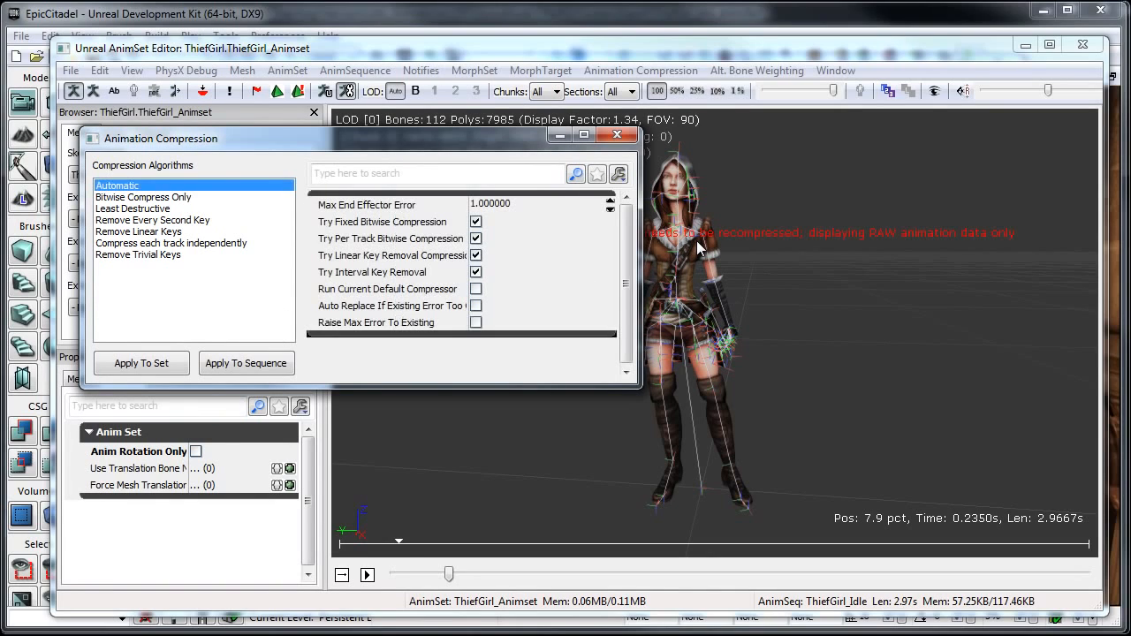
click(194, 256)
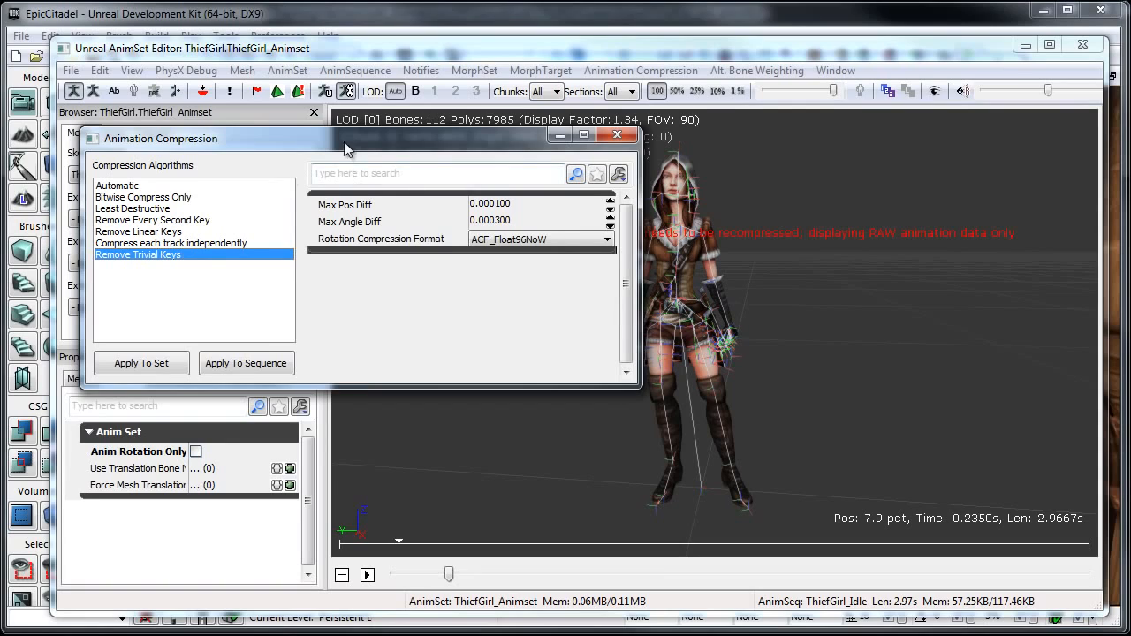
Use ACF_Float96NoW as the rotation compression format, apply the compression to the ThiefGirl_Idle sequence, and close the compression settings.
drag(284, 137, 266, 135)
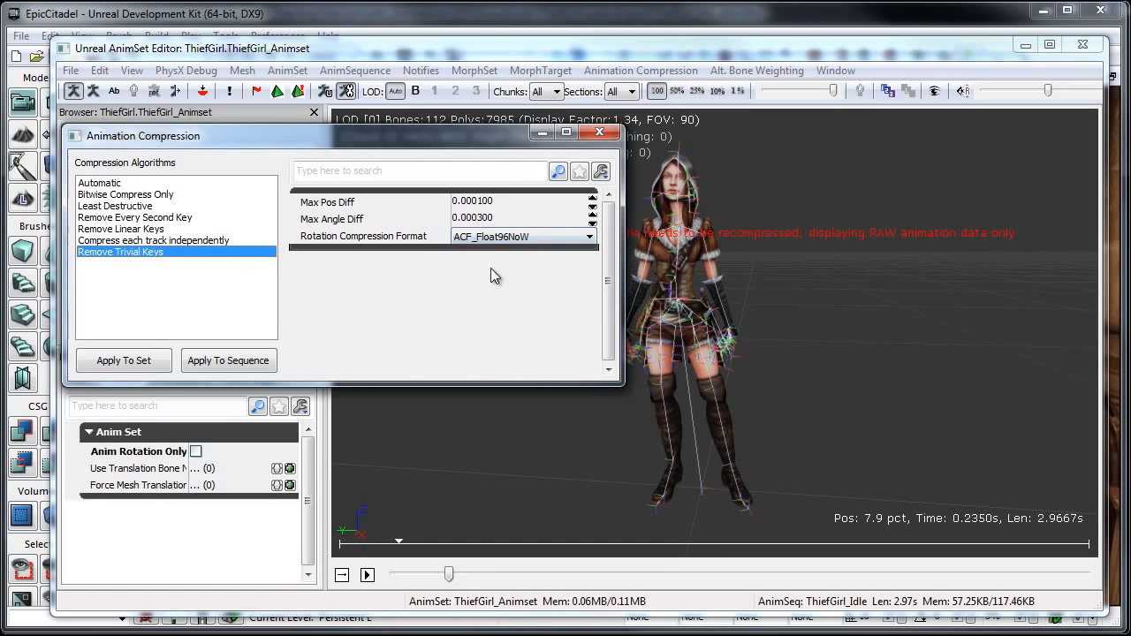
click(508, 237)
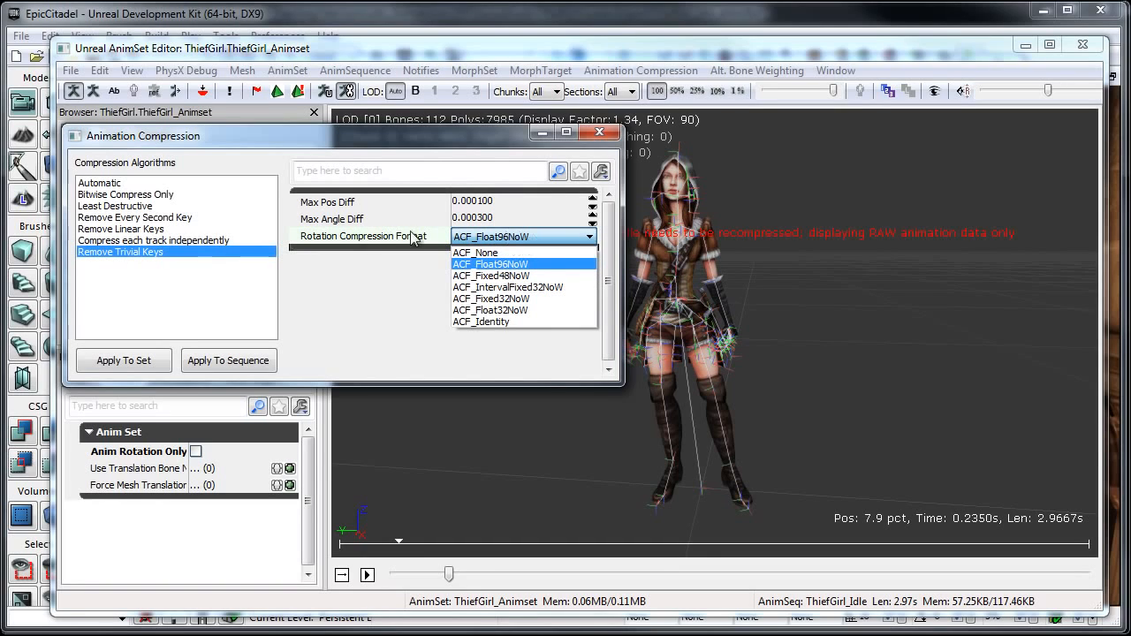
click(513, 264)
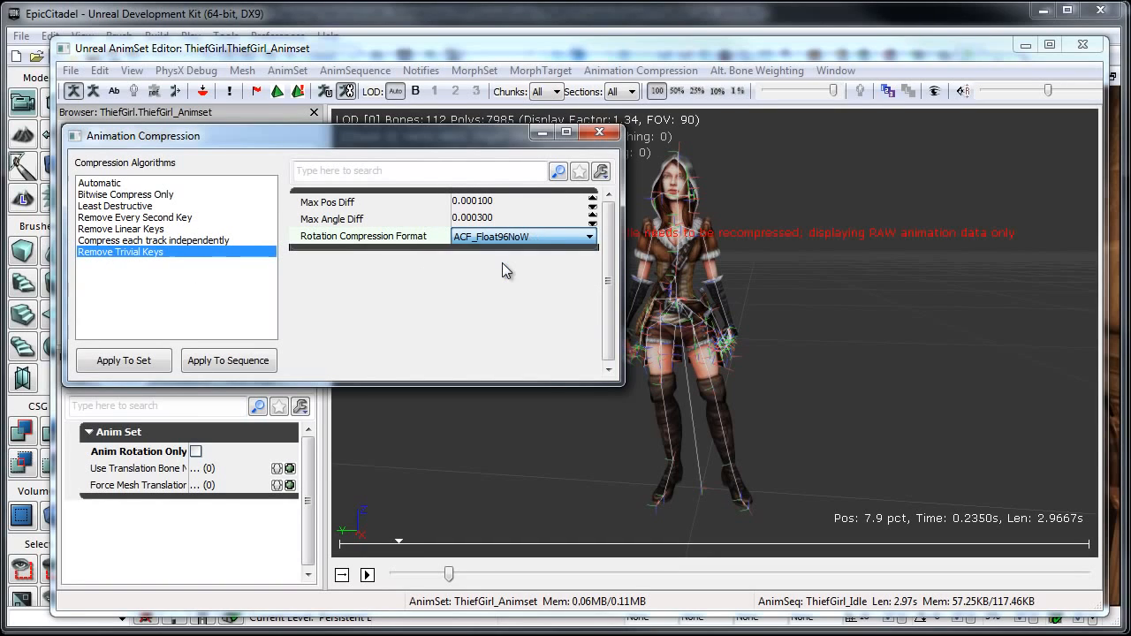
click(228, 361)
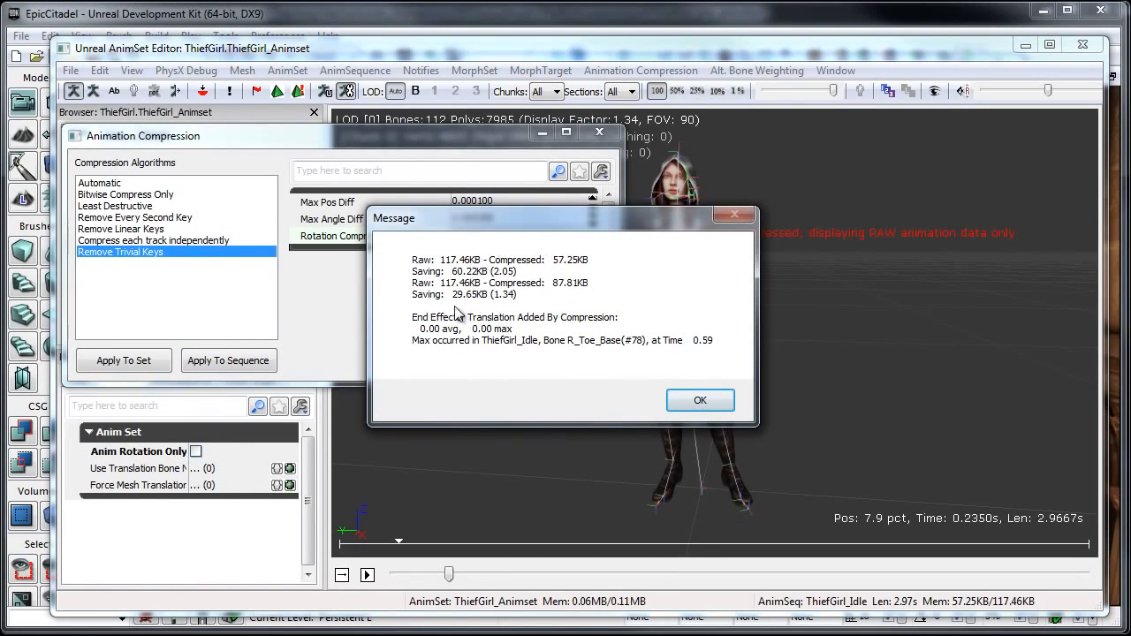
click(698, 402)
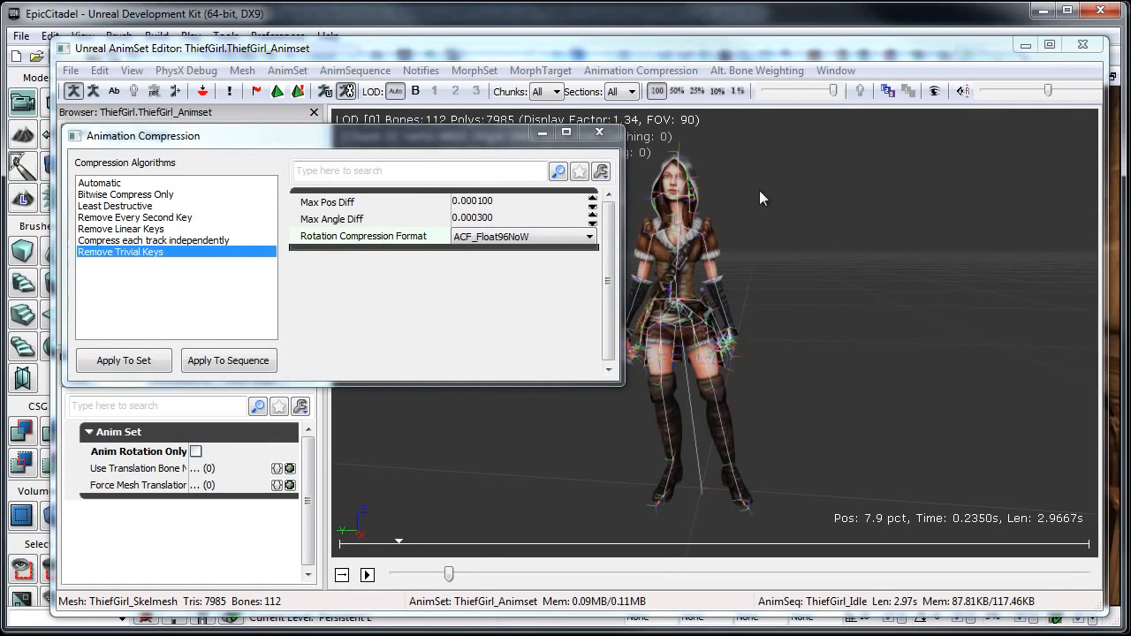
click(601, 134)
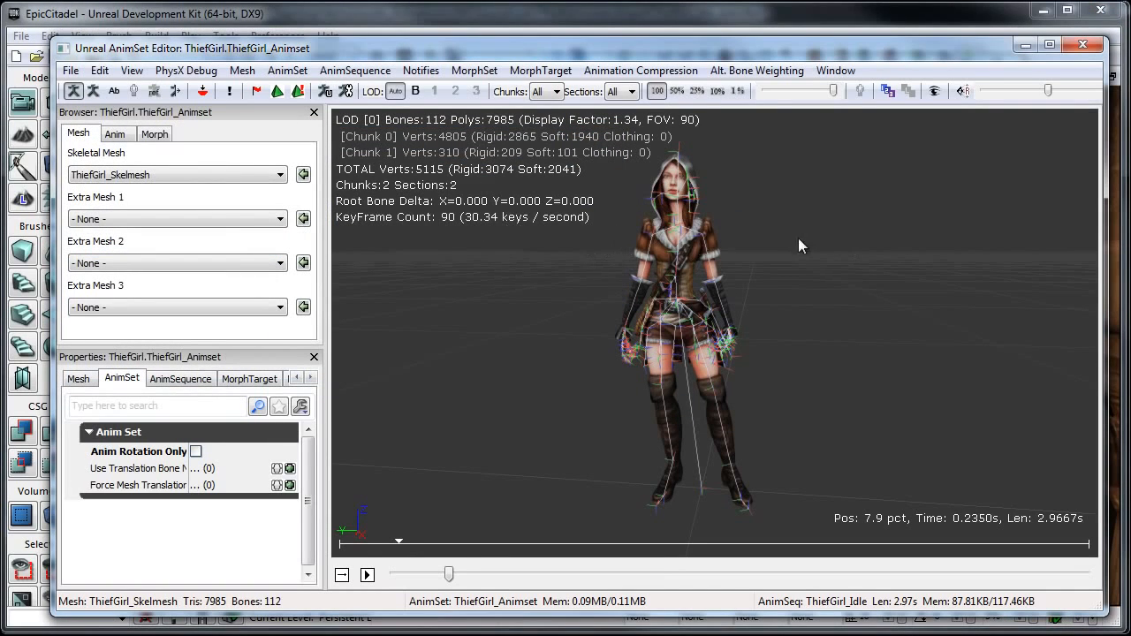
Add the ThiefGirl_Skelmesh skeletal mesh to the level on the open tiled floor near the stone walls.
drag(843, 227, 834, 228)
drag(264, 56, 1130, 49)
mouse_move(491, 63)
mouse_down()
mouse_move(477, 91)
mouse_move(862, 62)
mouse_move(494, 77)
mouse_up()
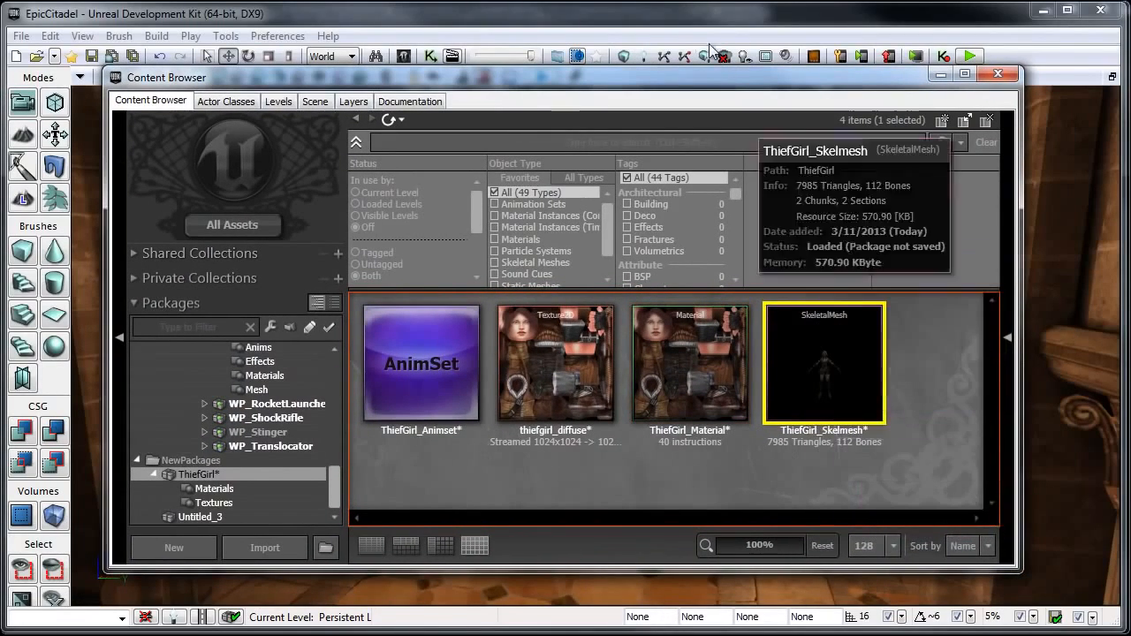
drag(693, 86, 1130, 2)
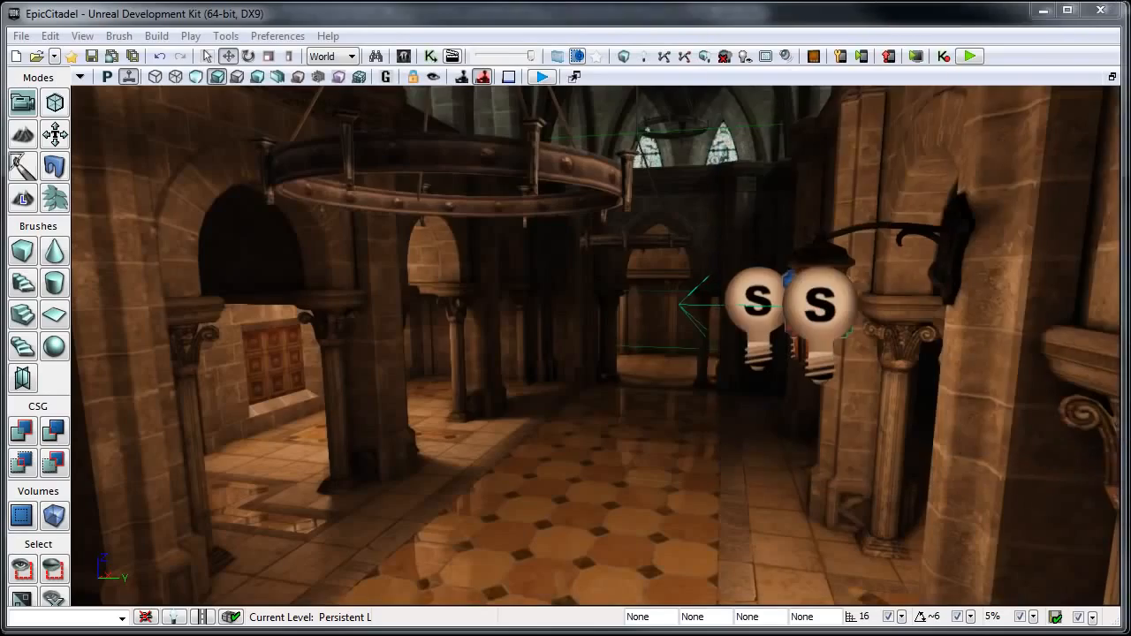
drag(725, 361, 774, 294)
right_drag(775, 295, 722, 372)
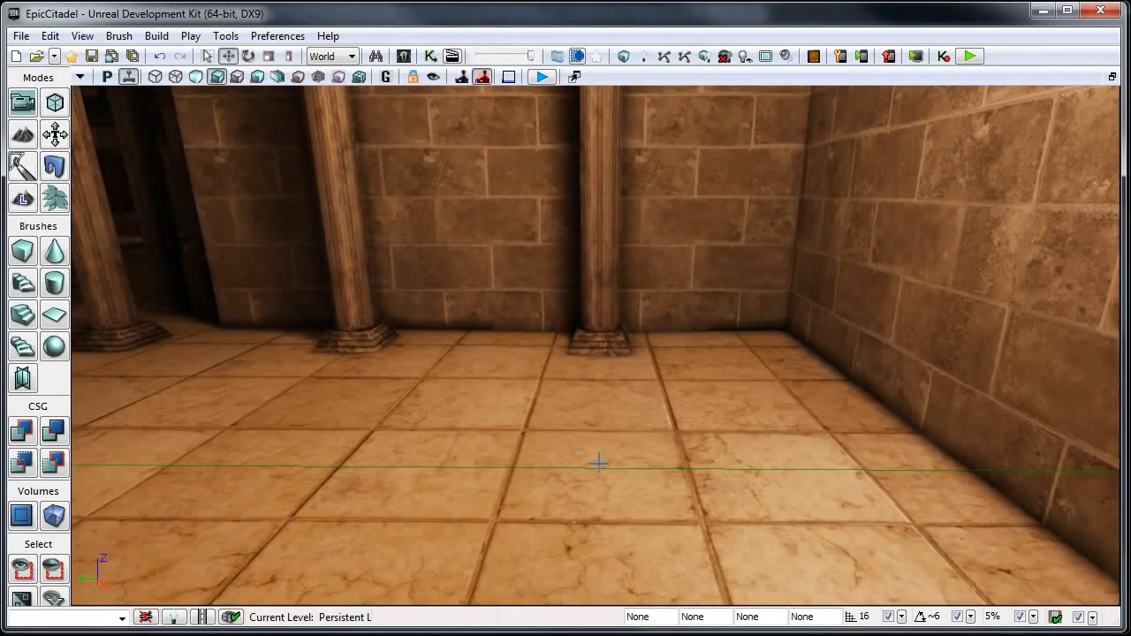
right_click(594, 489)
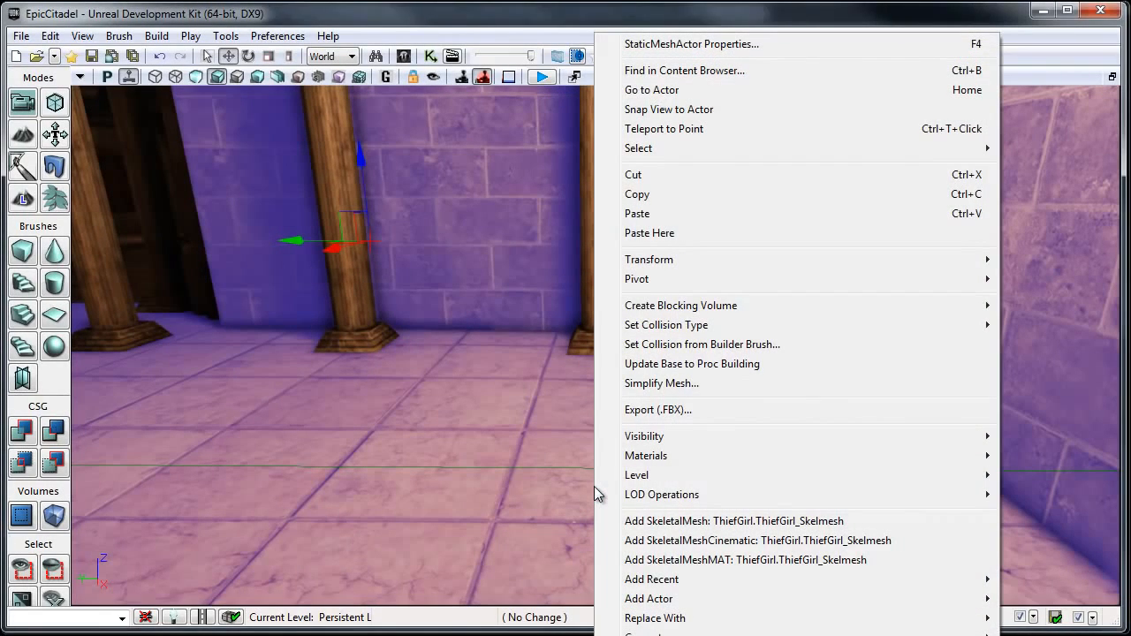
click(775, 523)
mouse_move(738, 436)
mouse_down()
mouse_move(732, 395)
mouse_move(736, 417)
mouse_up()
right_drag(735, 418, 735, 393)
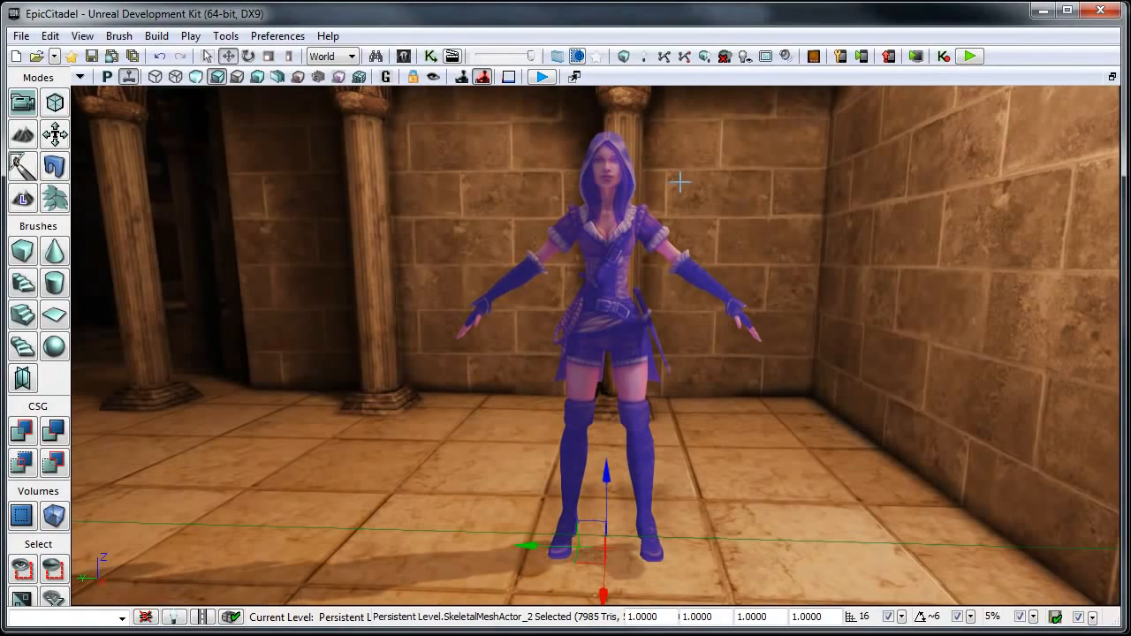
Open the placed character actor's properties and filter them by "anim".
key(F4)
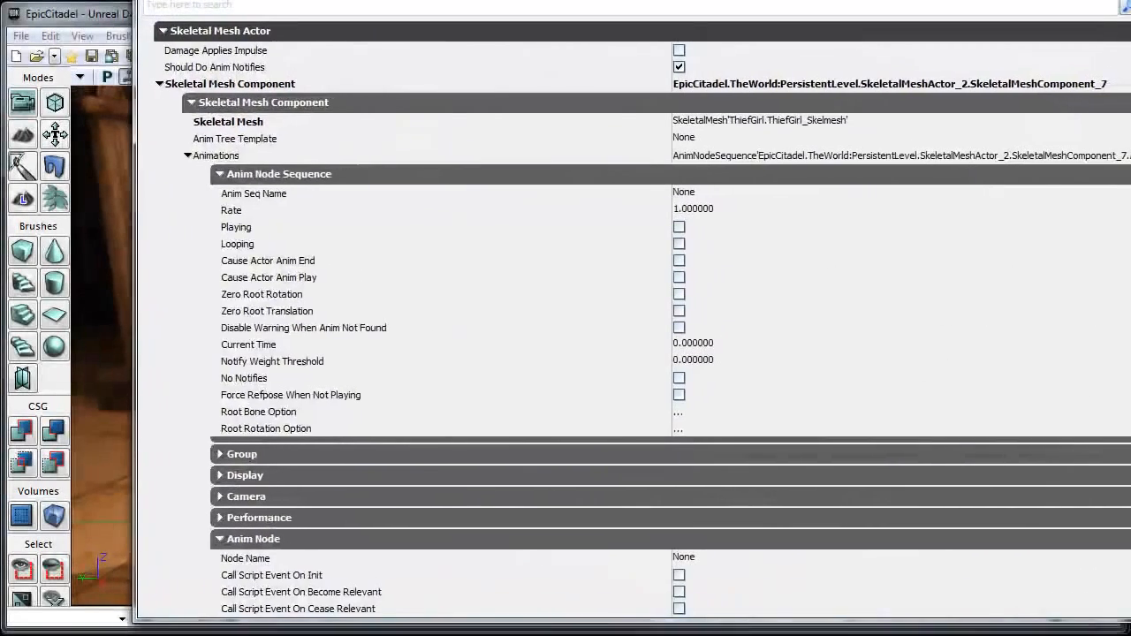
drag(297, 0, 284, 76)
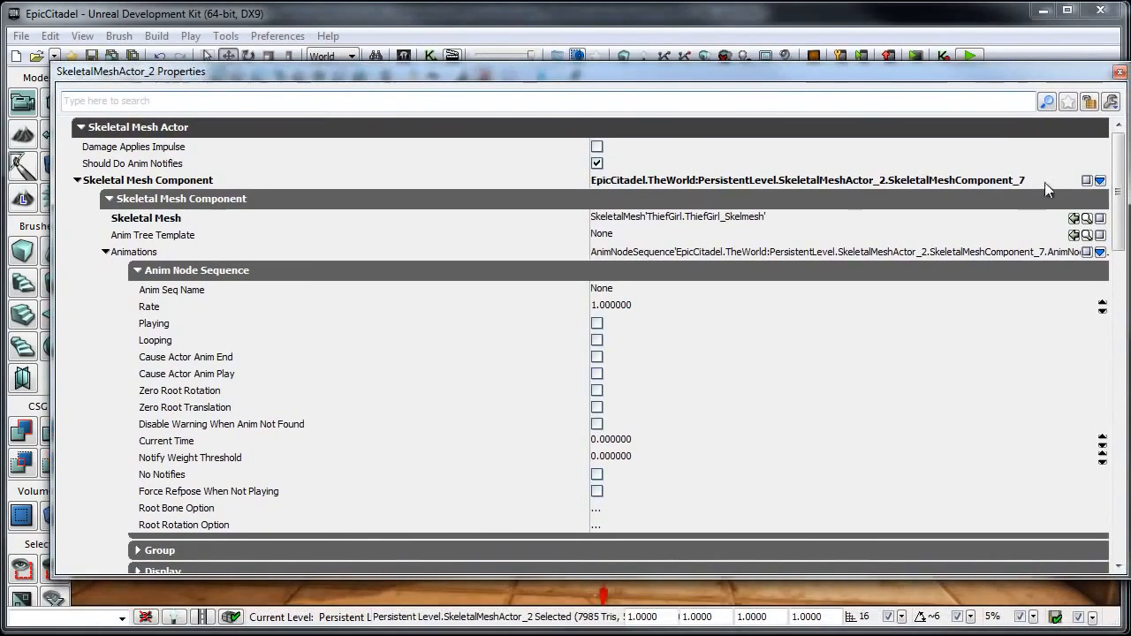
drag(1126, 179, 1040, 180)
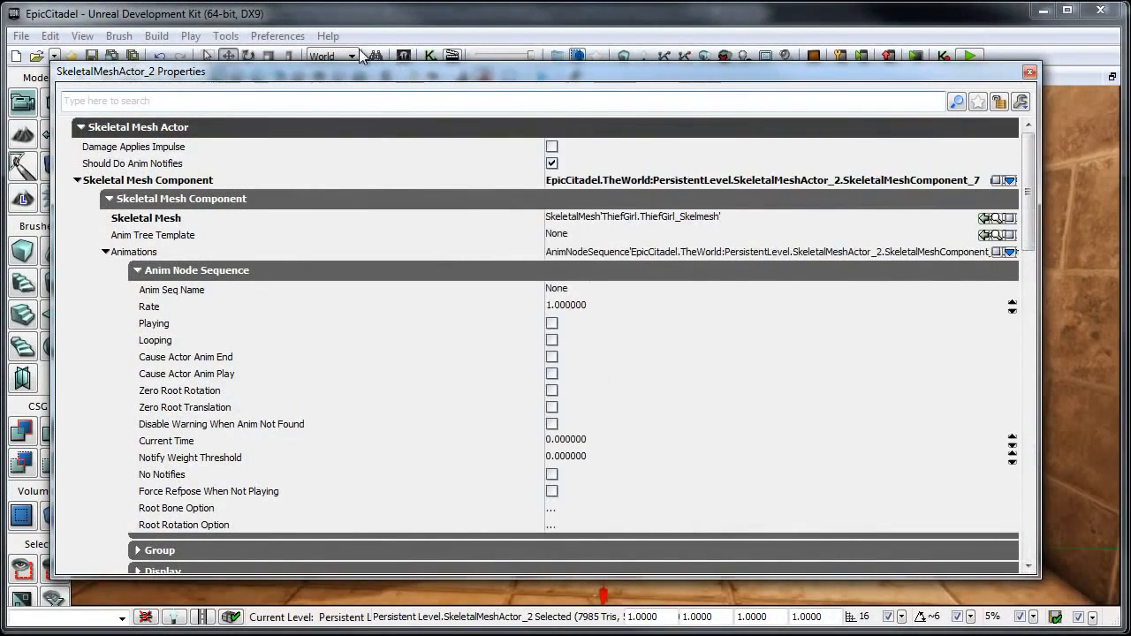
drag(371, 69, 360, 55)
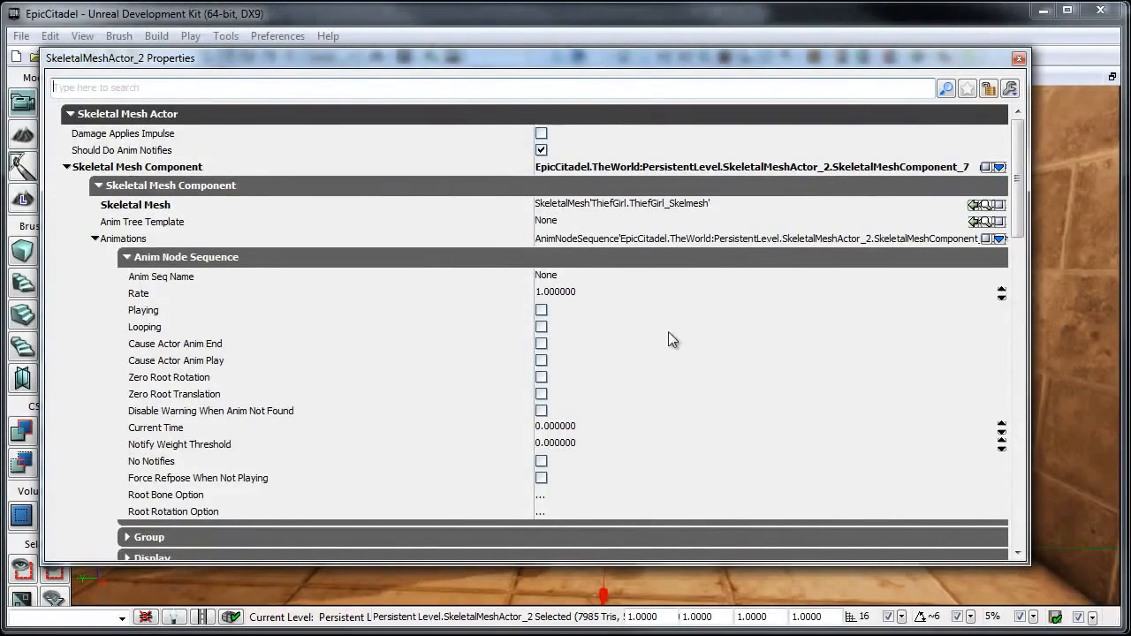
drag(465, 59, 477, 54)
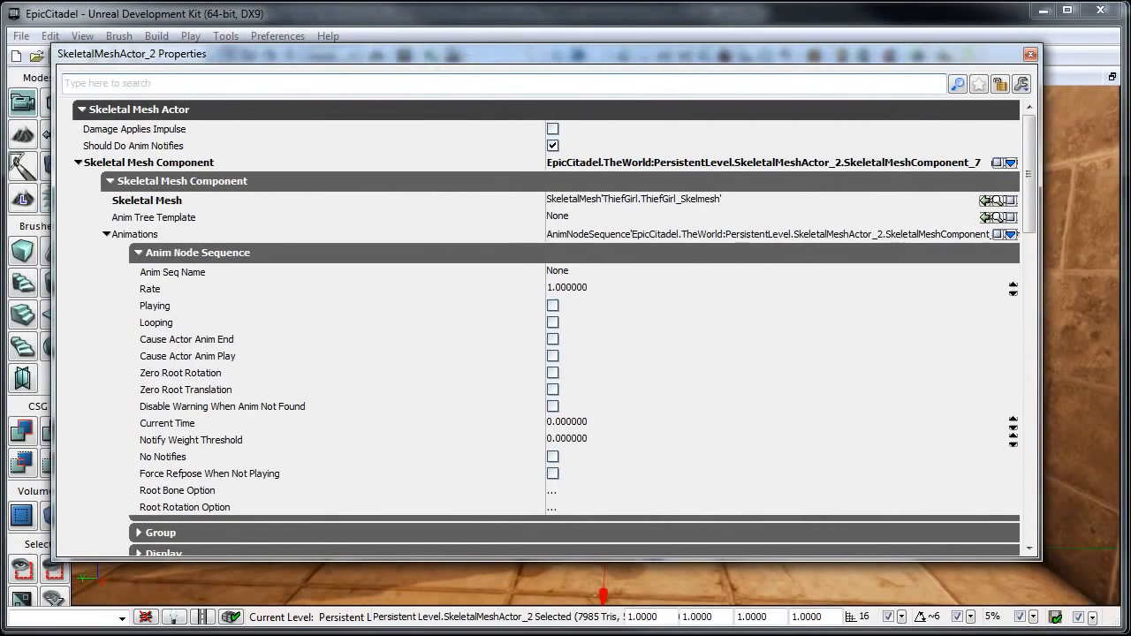
click(161, 82)
text(anim)
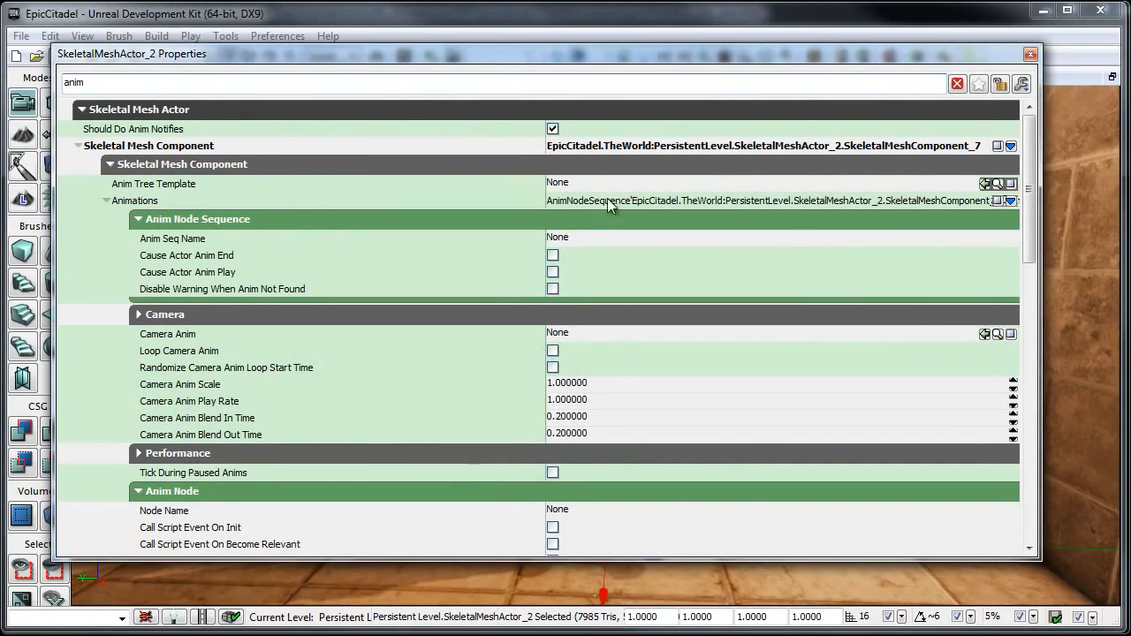
Look up the sequence name in the AnimSet Editor and set the actor's Anim Seq Name to ThiefGirl_Idle.
drag(1036, 154, 1028, 121)
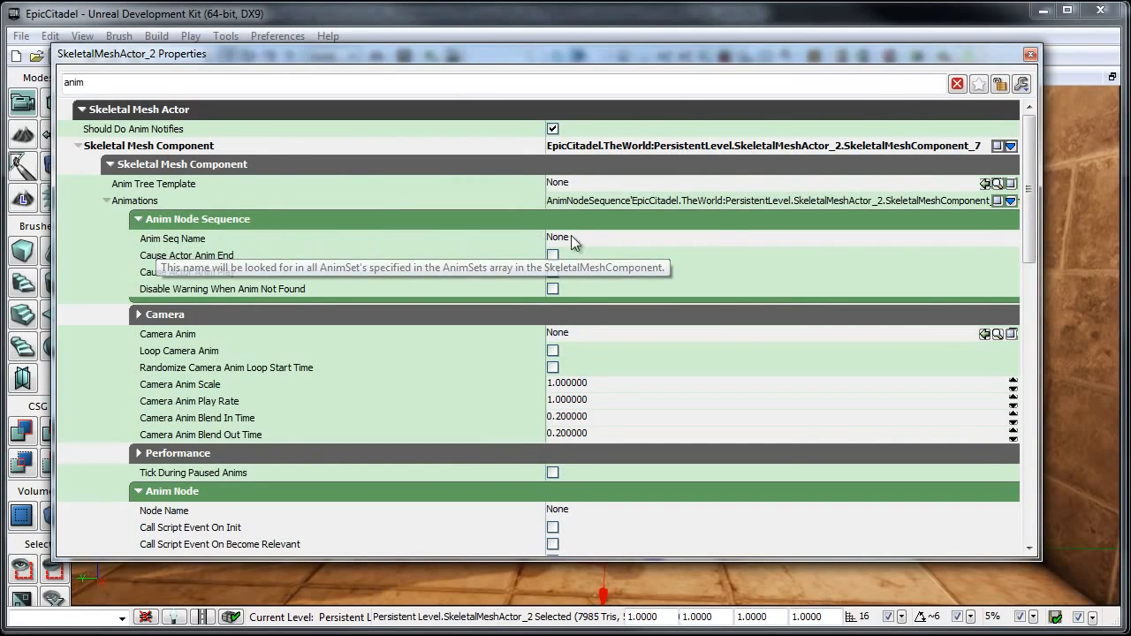
drag(787, 56, 756, 40)
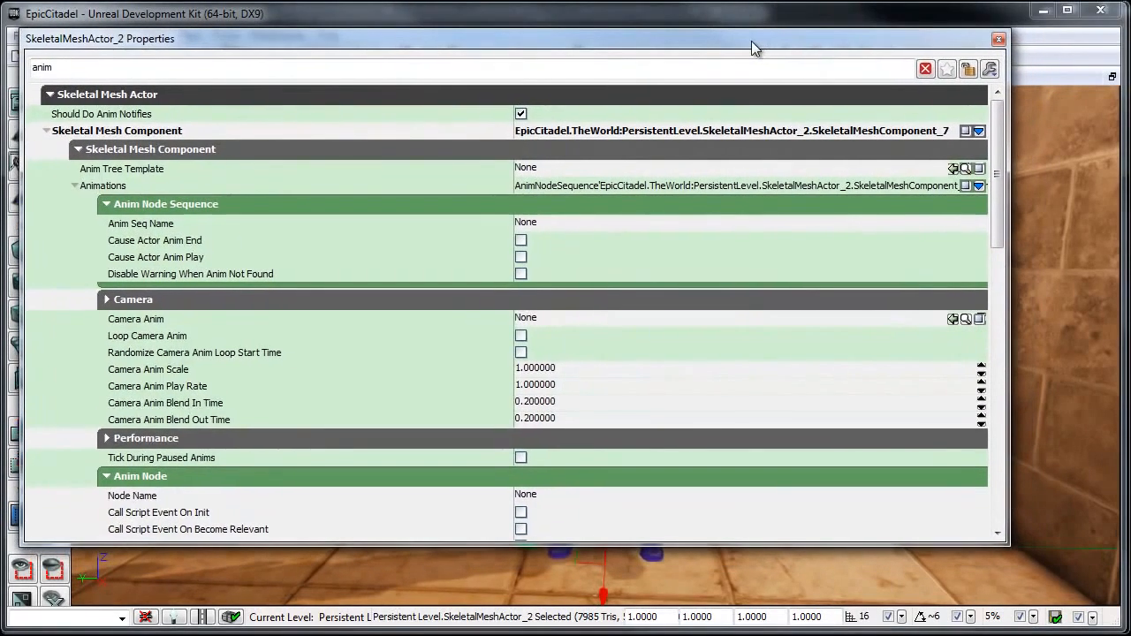
click(563, 222)
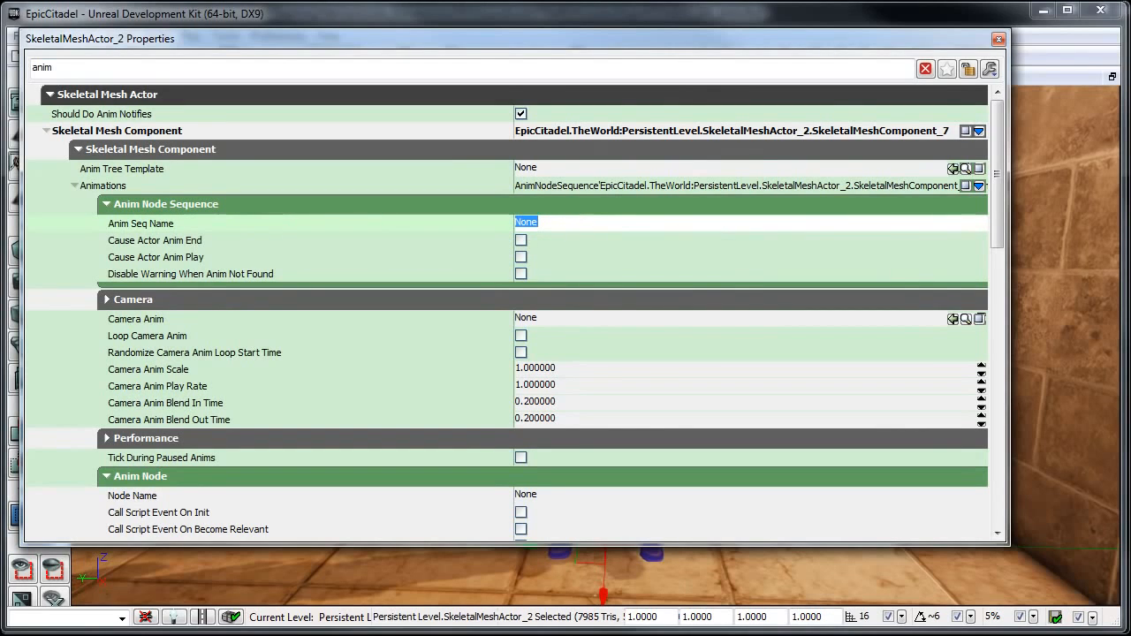
drag(1130, 21, 925, 33)
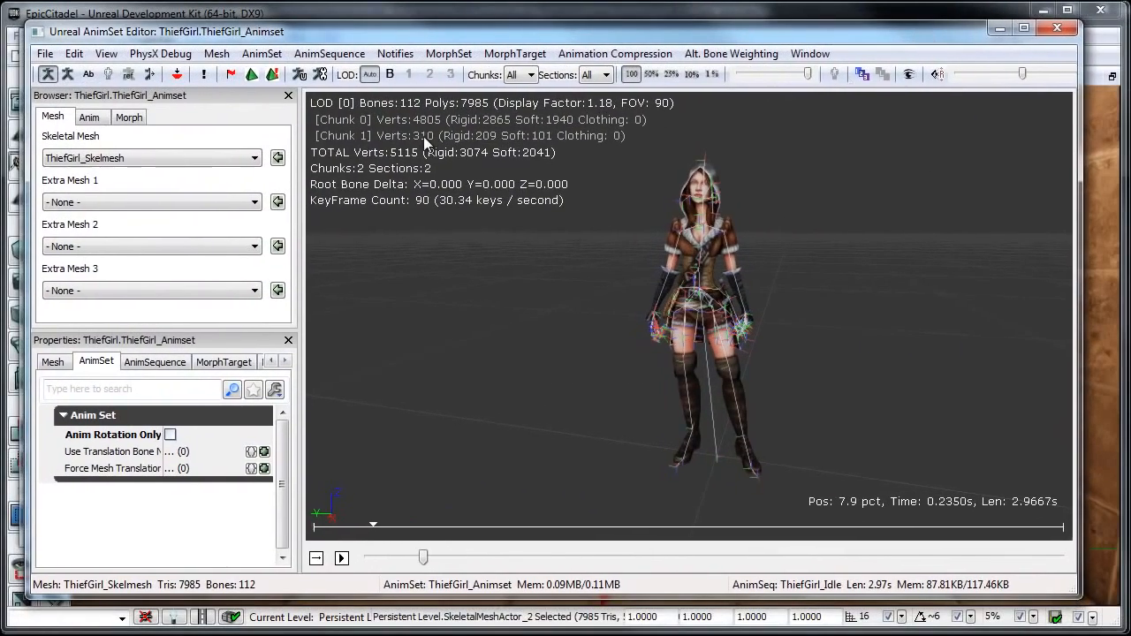
click(89, 118)
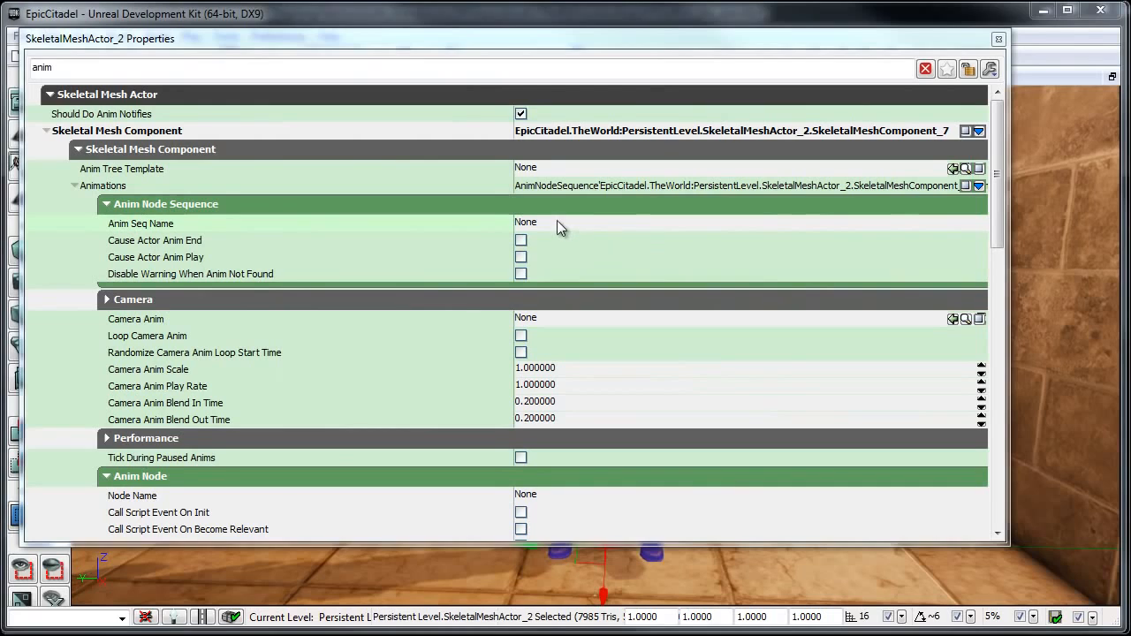
click(558, 223)
text(ThiefGirl_Idle)
key(Return)
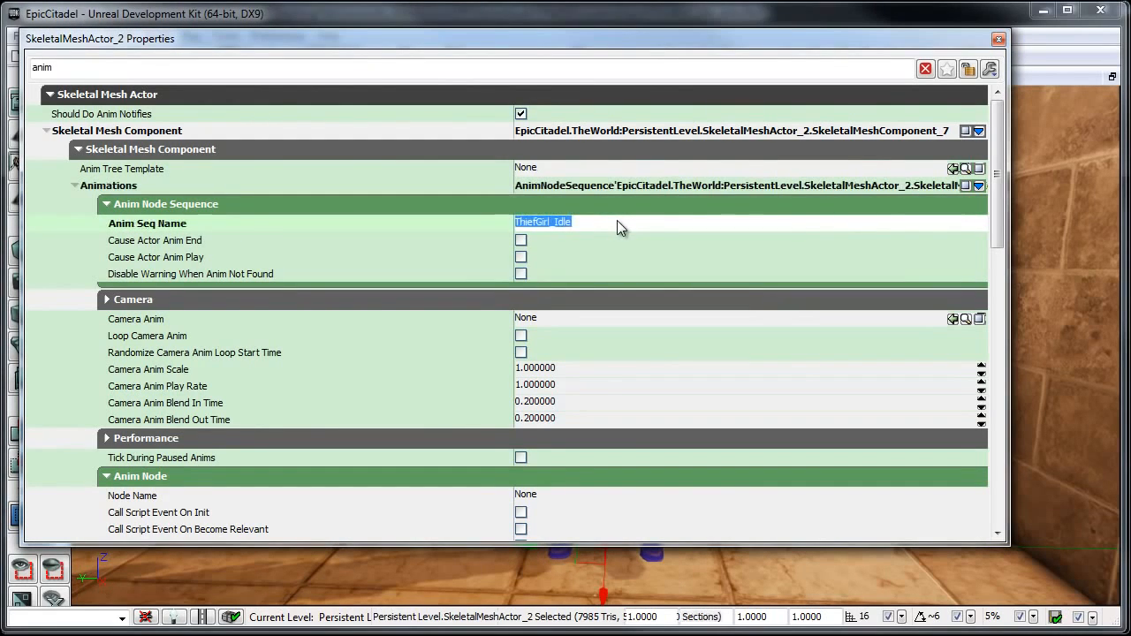
Add a single empty entry to the Anim Sets array of the actor's skeletal mesh component.
drag(590, 41, 614, 58)
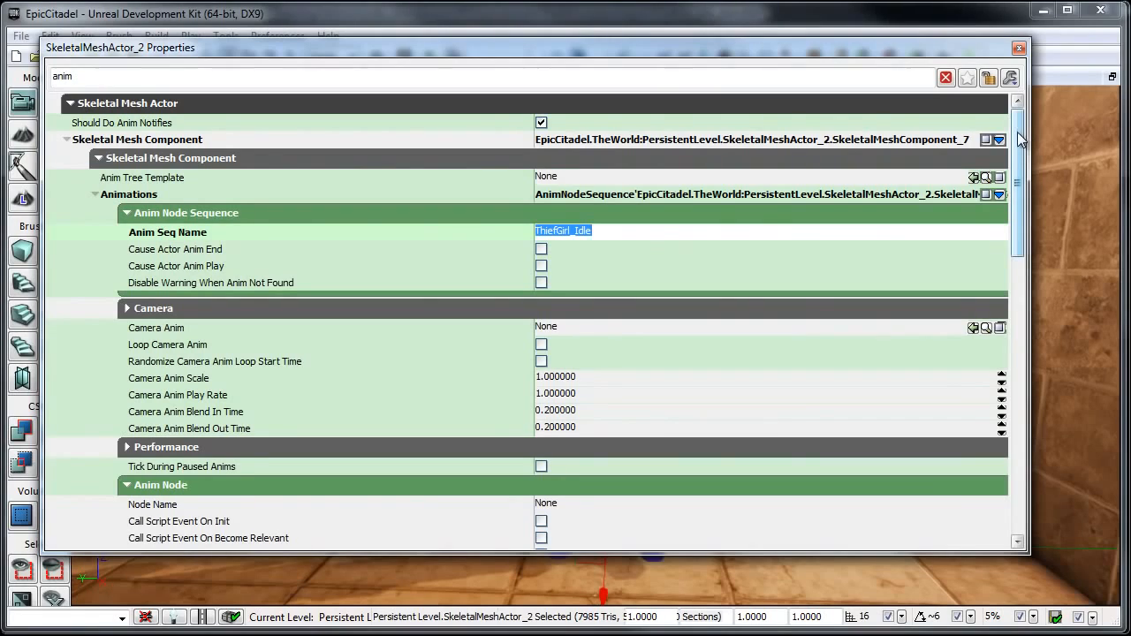
drag(1021, 139, 1030, 245)
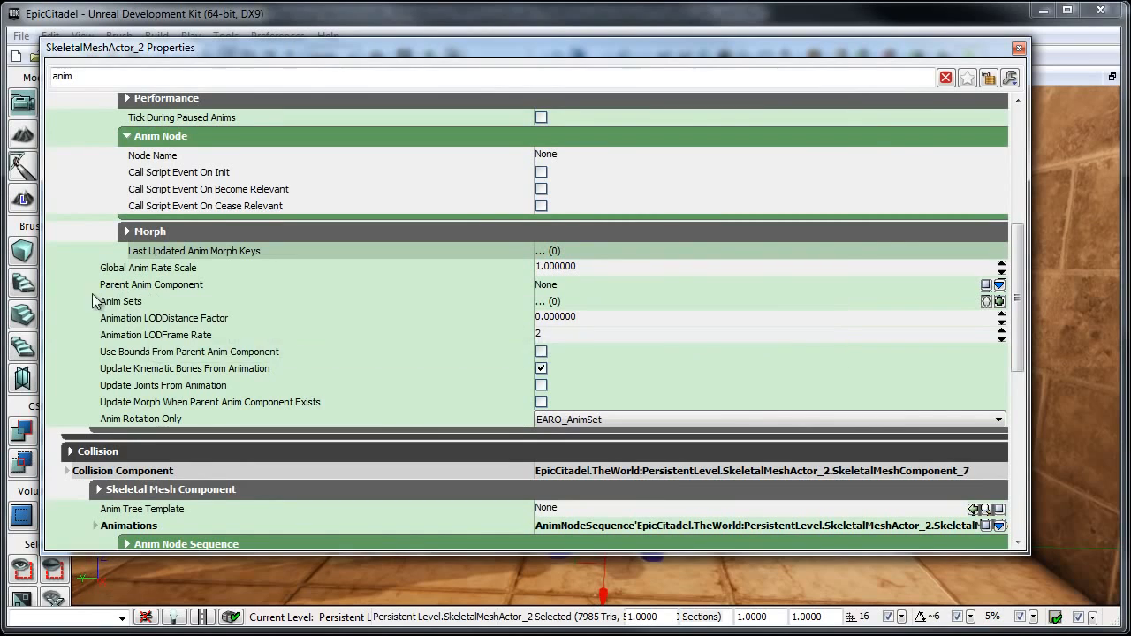
mouse_move(249, 309)
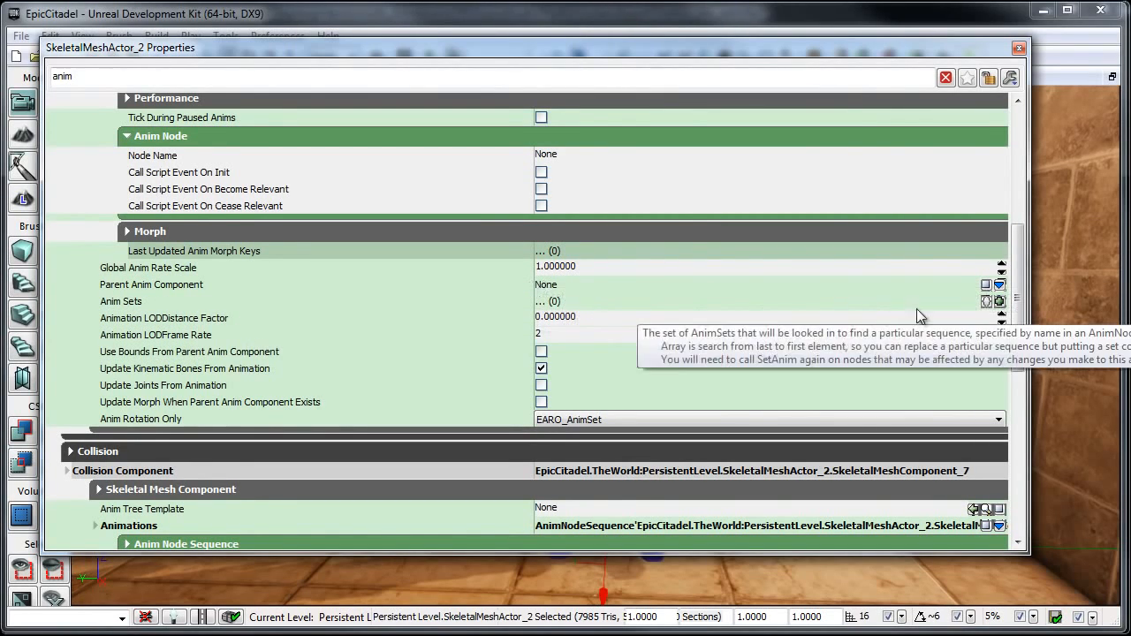
click(999, 301)
click(999, 301)
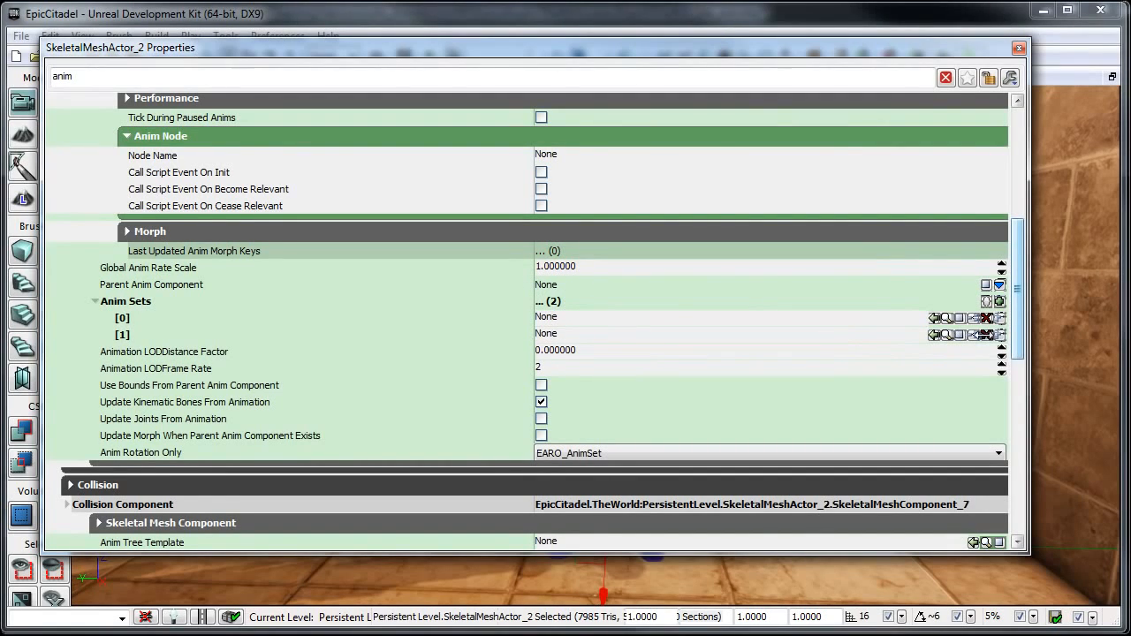
click(987, 335)
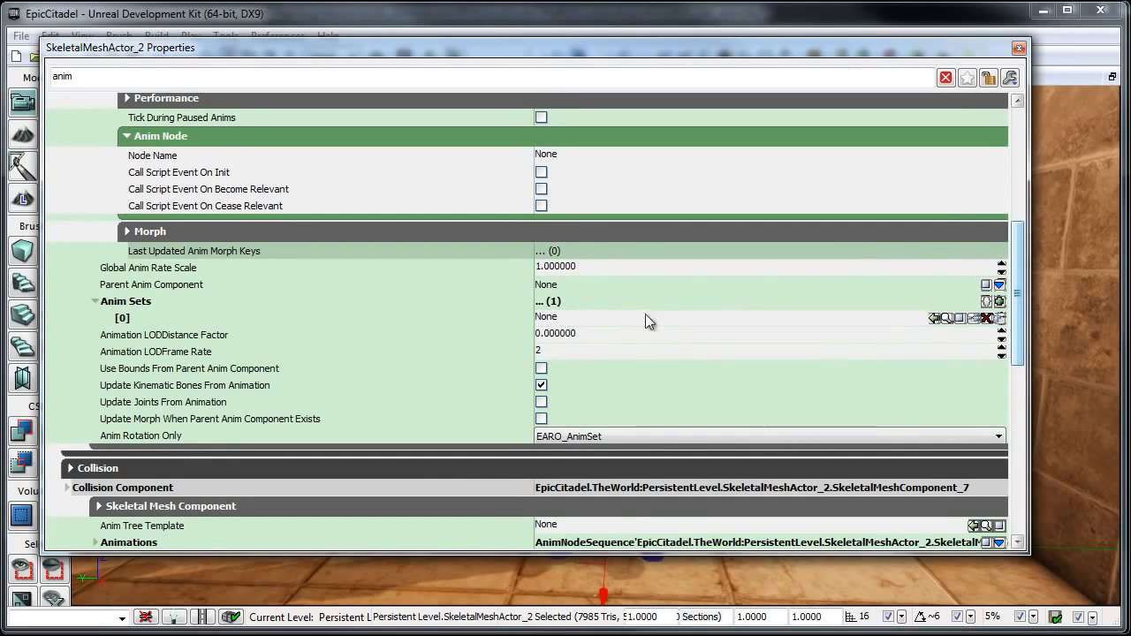
Assign ThiefGirl_Animset to the first Anim Sets entry and check it together with the Anim Seq Name.
drag(1130, 0, 485, 78)
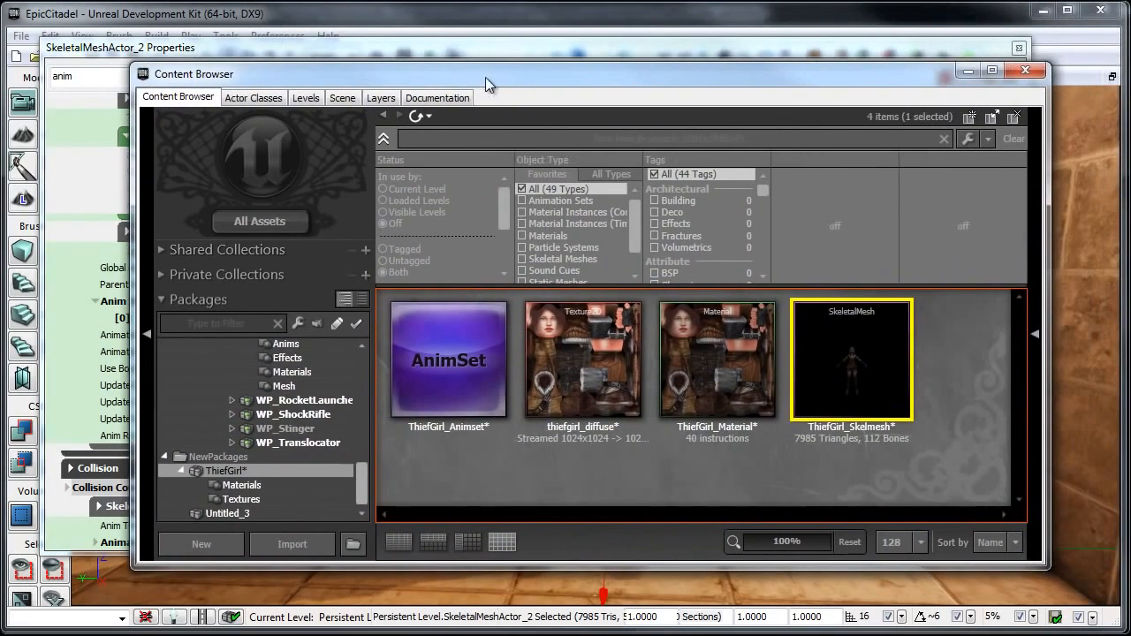
click(440, 327)
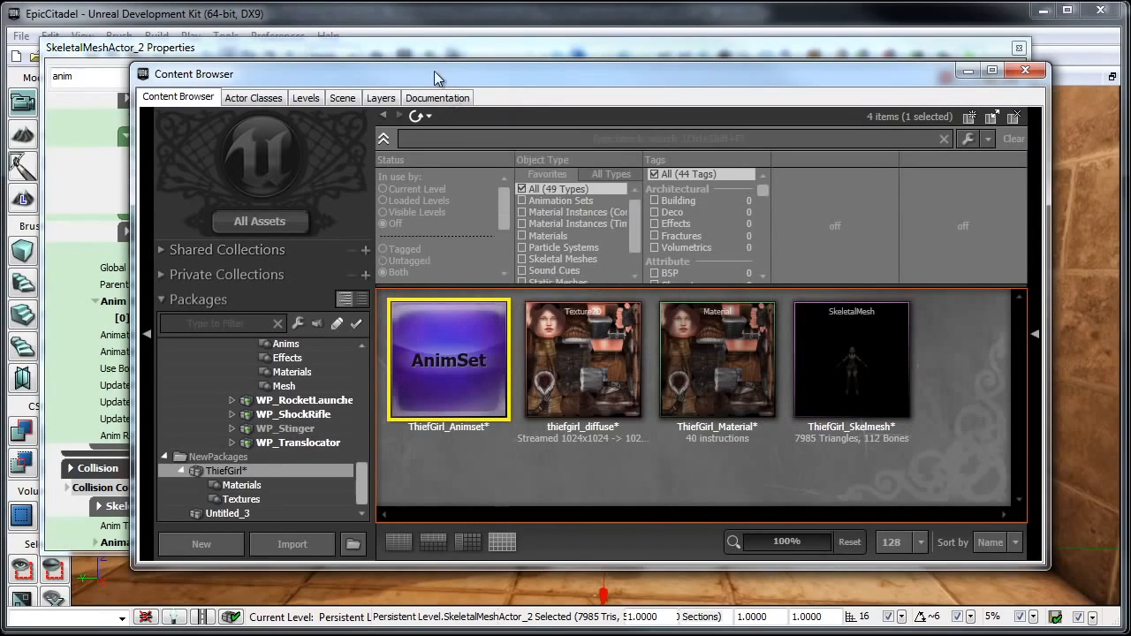
drag(434, 71, 1130, 69)
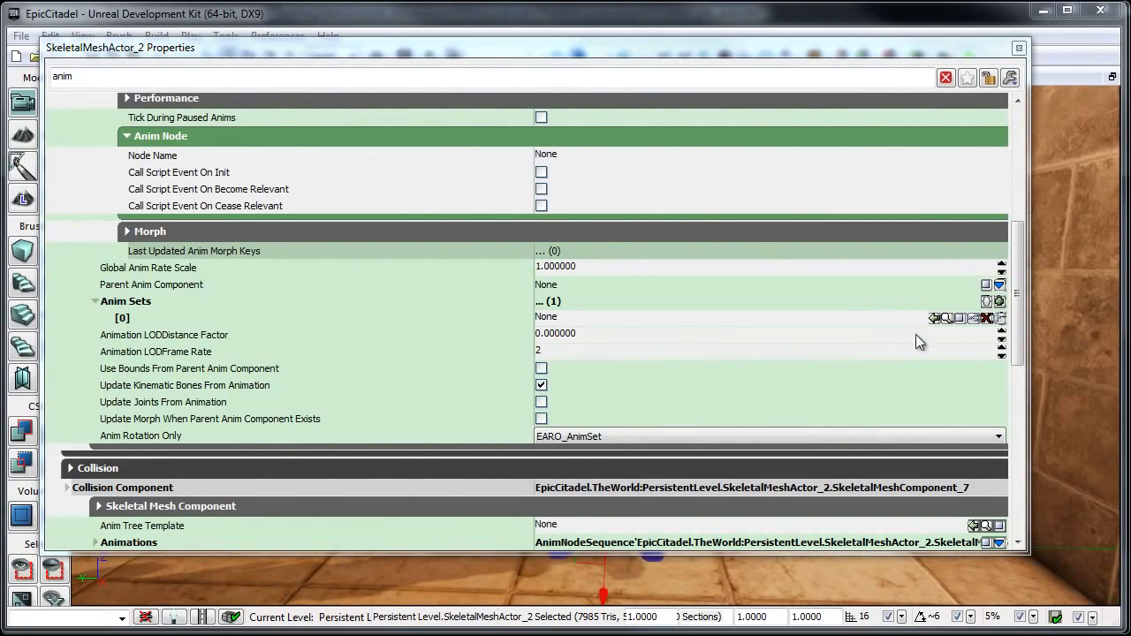
click(934, 318)
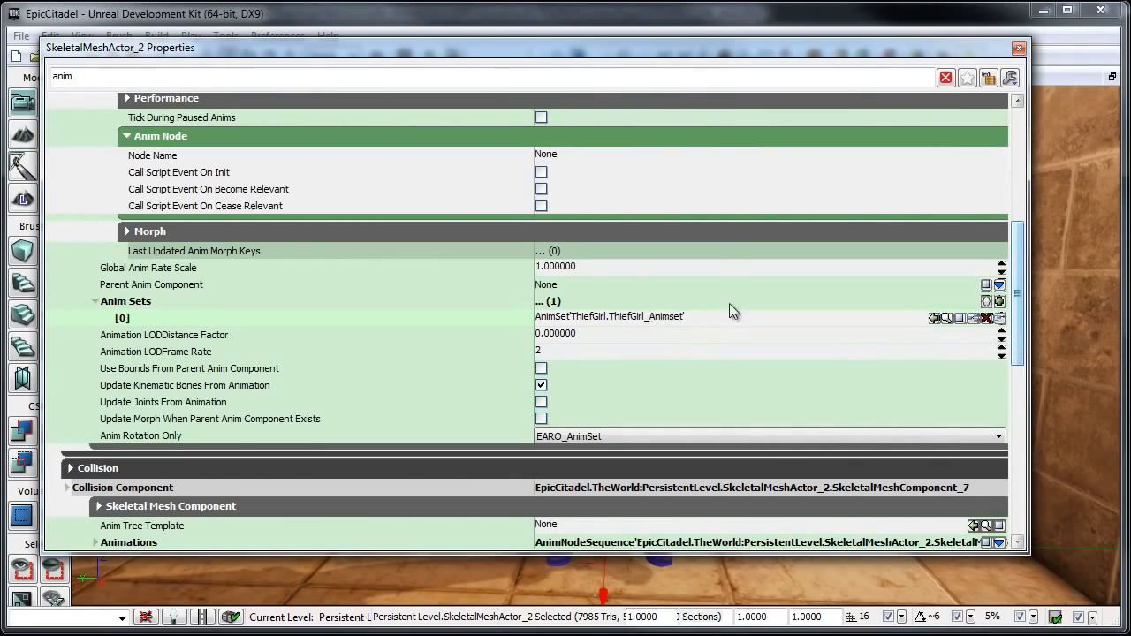
scroll(1000, 279, up, 5)
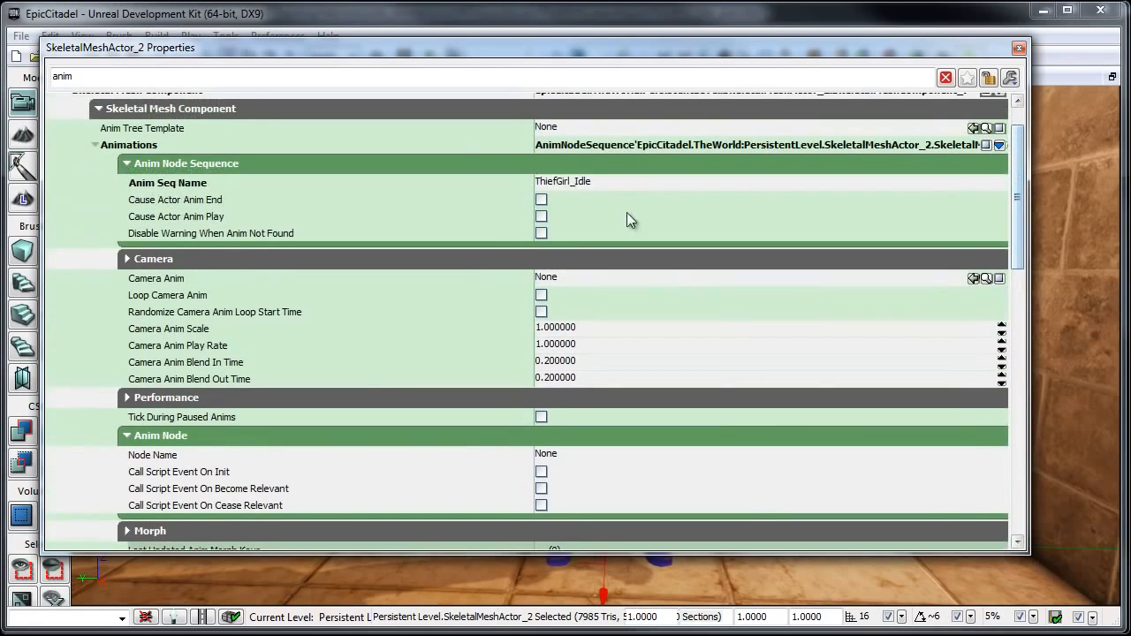
click(618, 181)
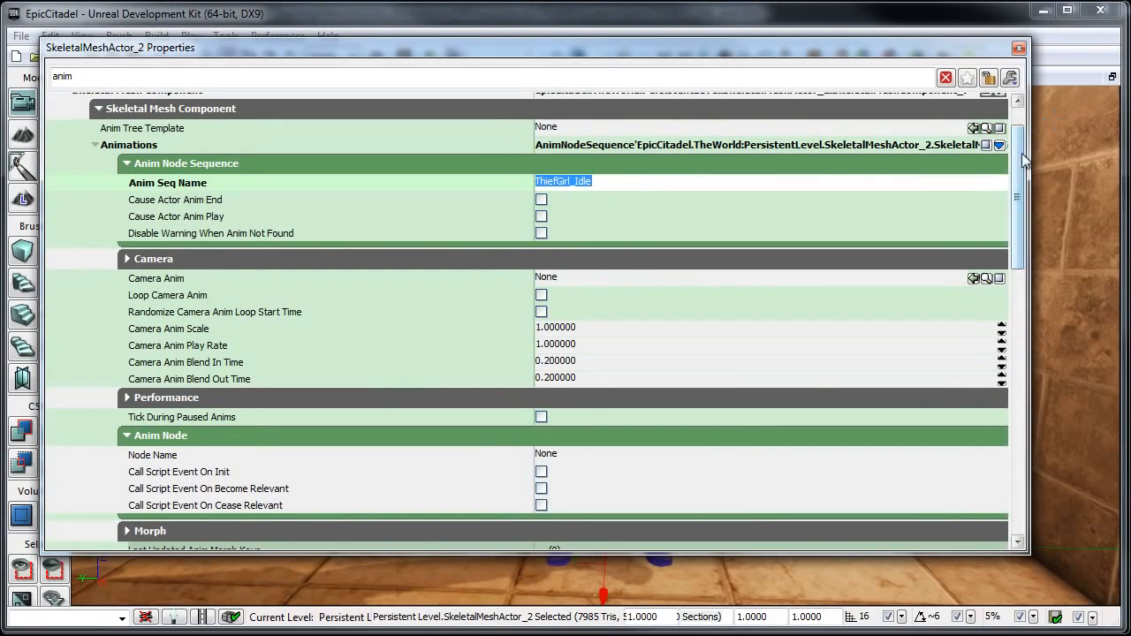
scroll(998, 252, down, 5)
click(696, 338)
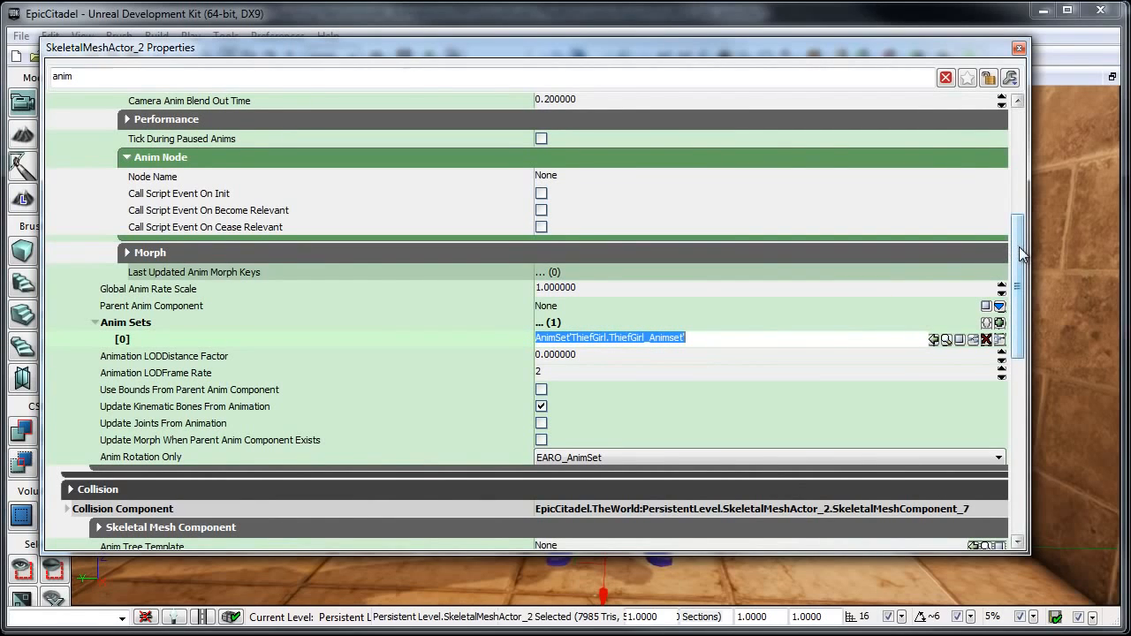
Clear the property filter, enable Playing and Looping for the actor's Anim Node Sequence, and close its properties.
drag(1021, 262, 1022, 150)
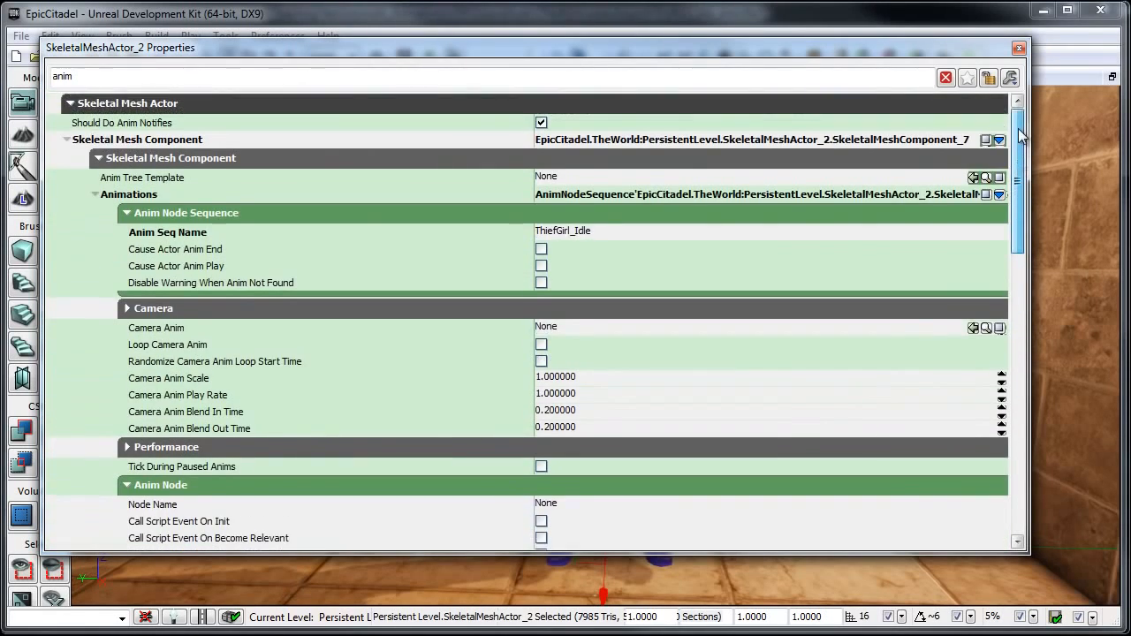
double_click(62, 76)
key(BackSpace)
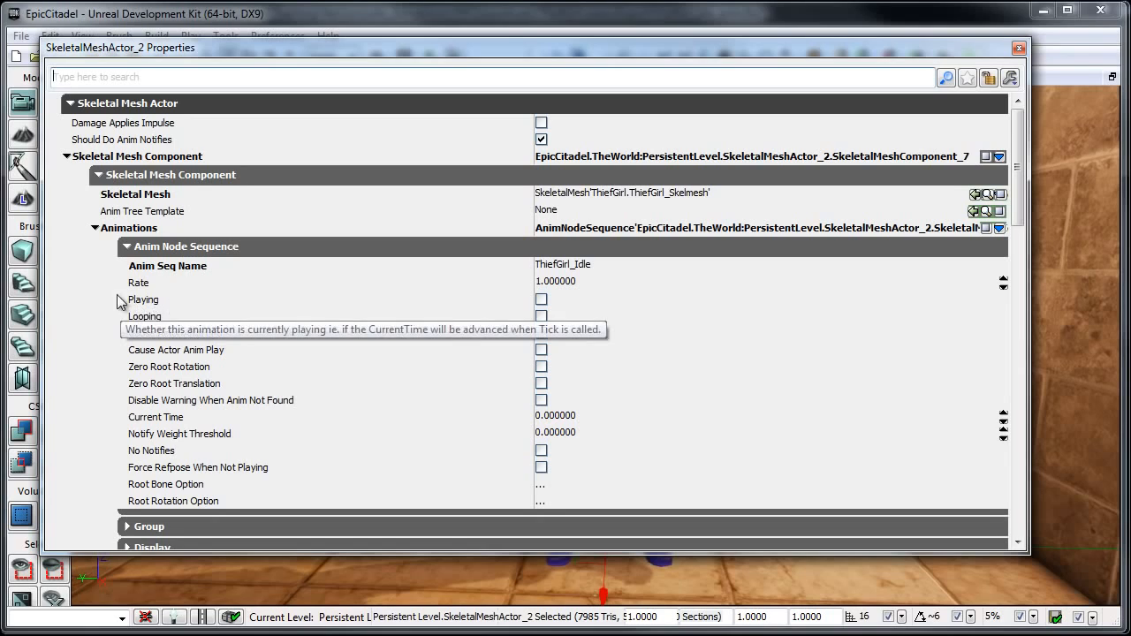
click(542, 299)
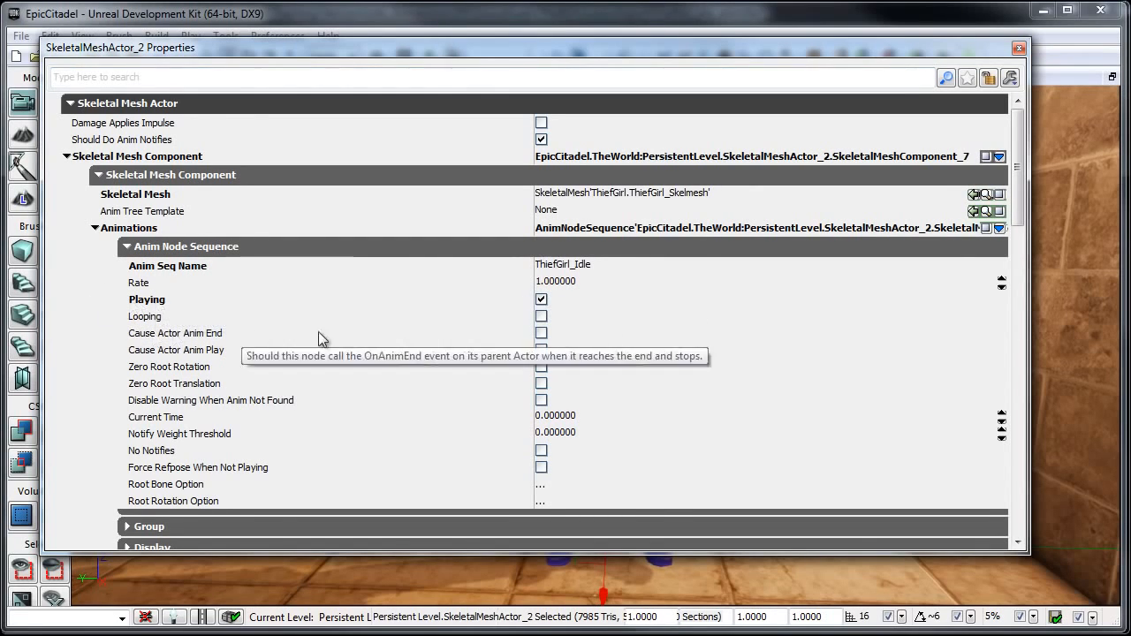
click(541, 317)
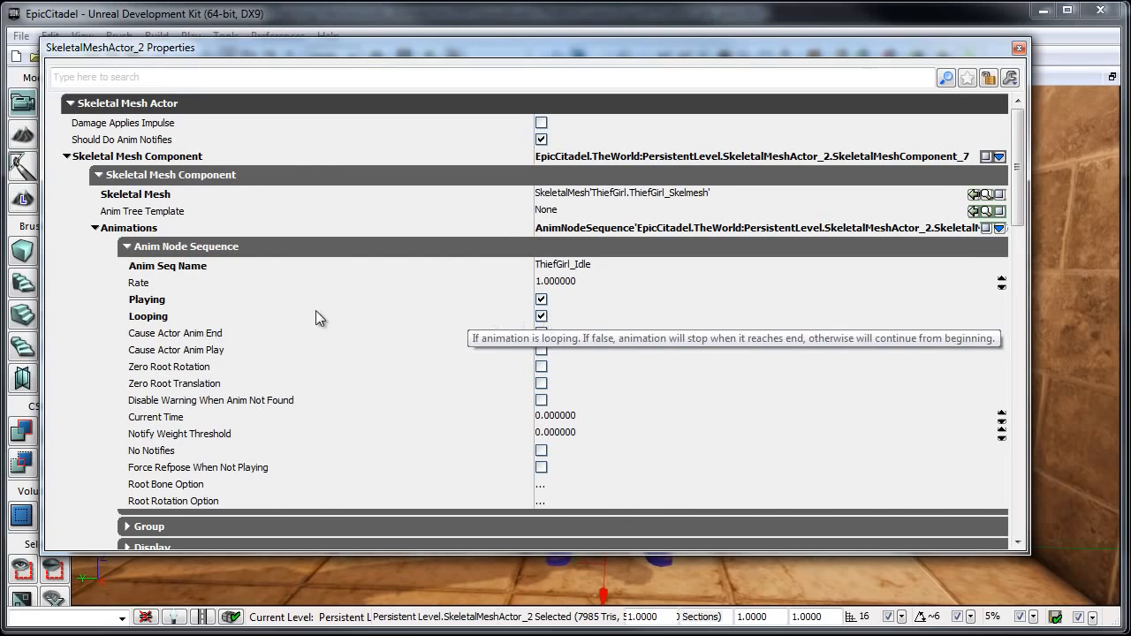
drag(491, 57, 569, 95)
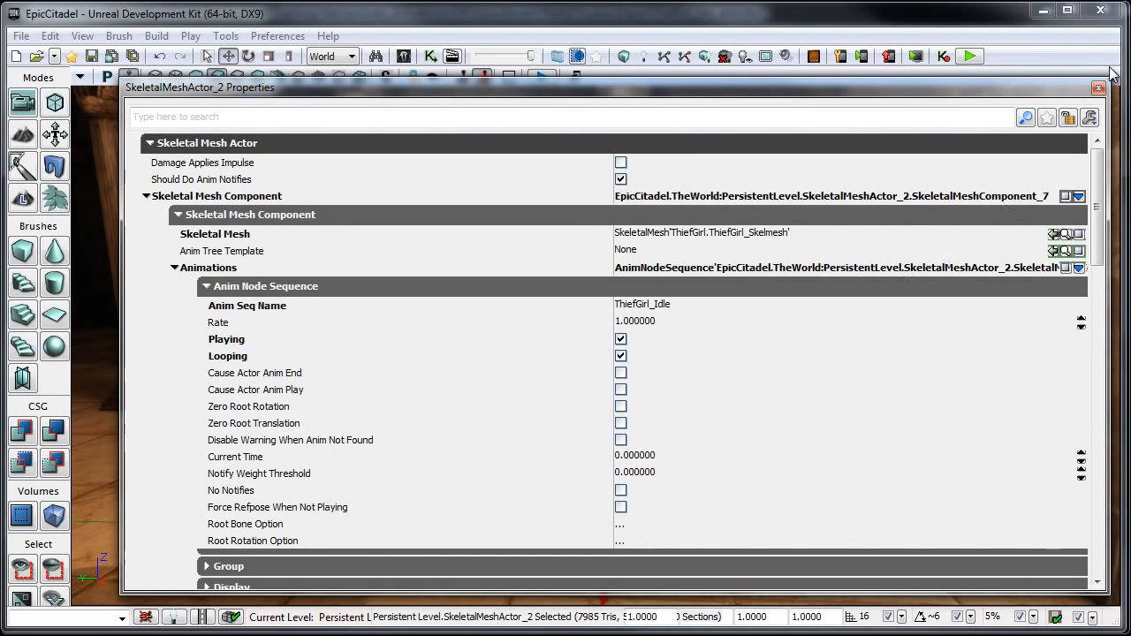
click(1097, 89)
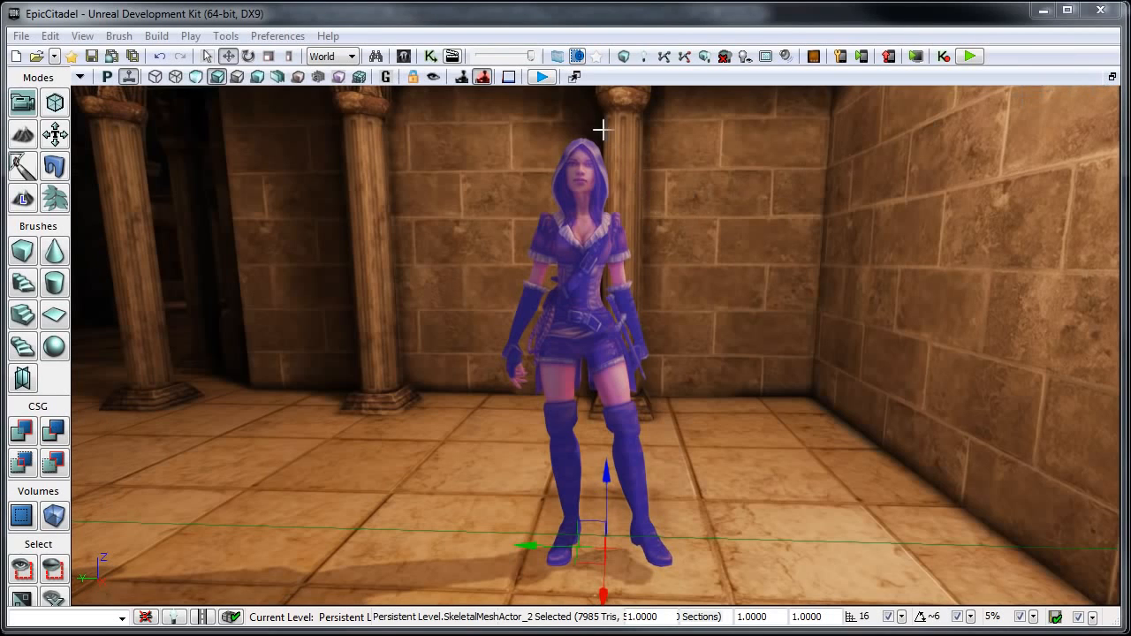
Play the level in the viewport and move closer to the character to examine her idle animation.
click(542, 77)
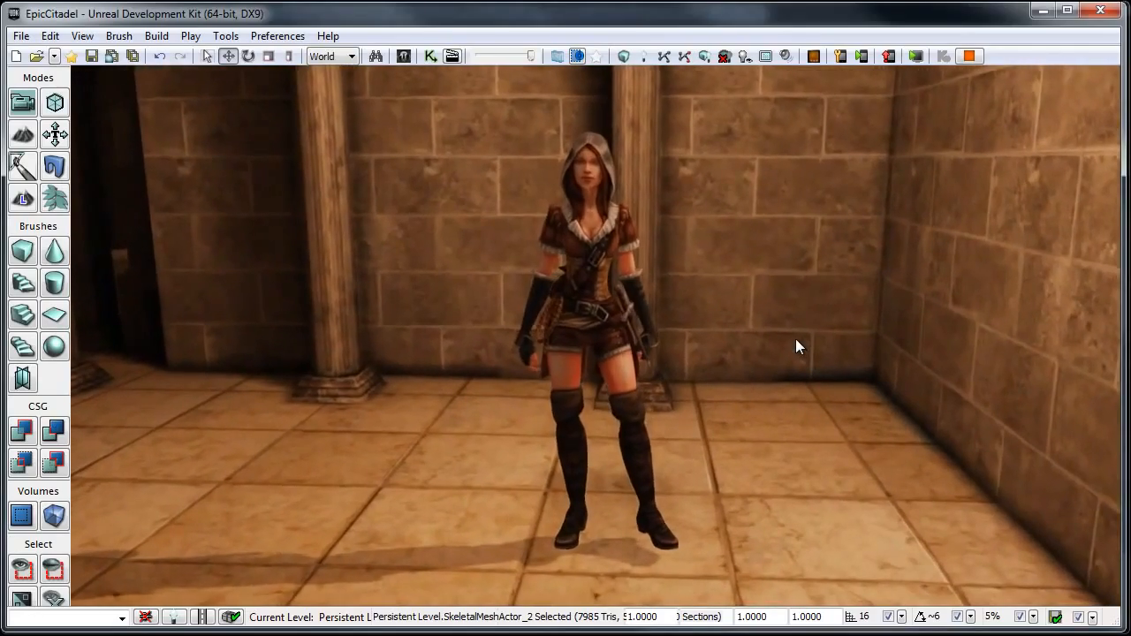
drag(796, 339, 773, 383)
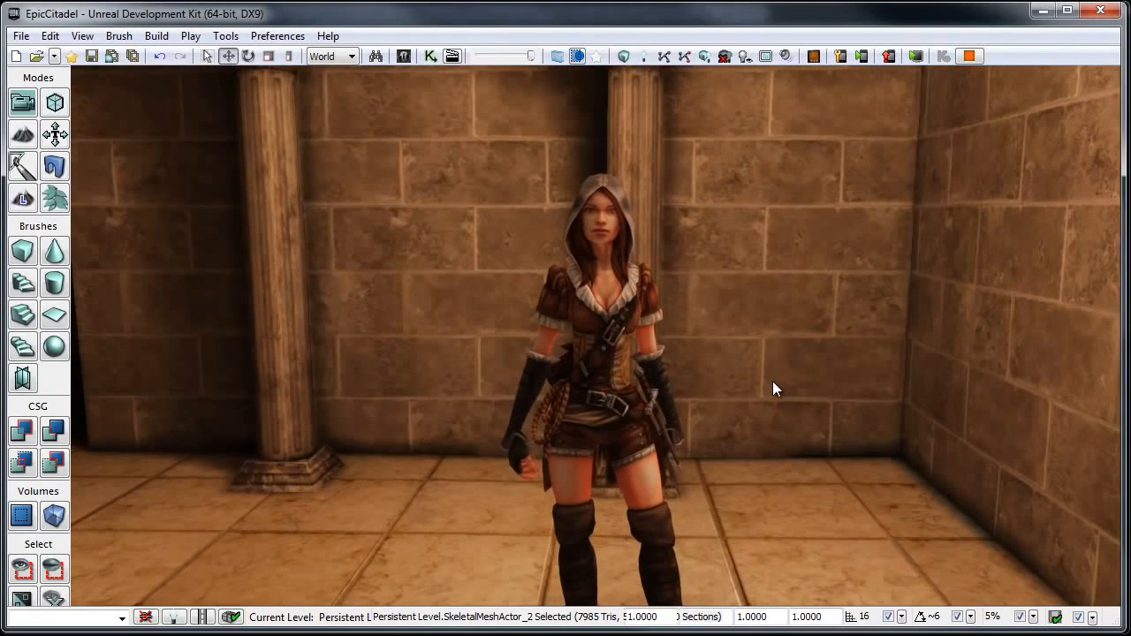